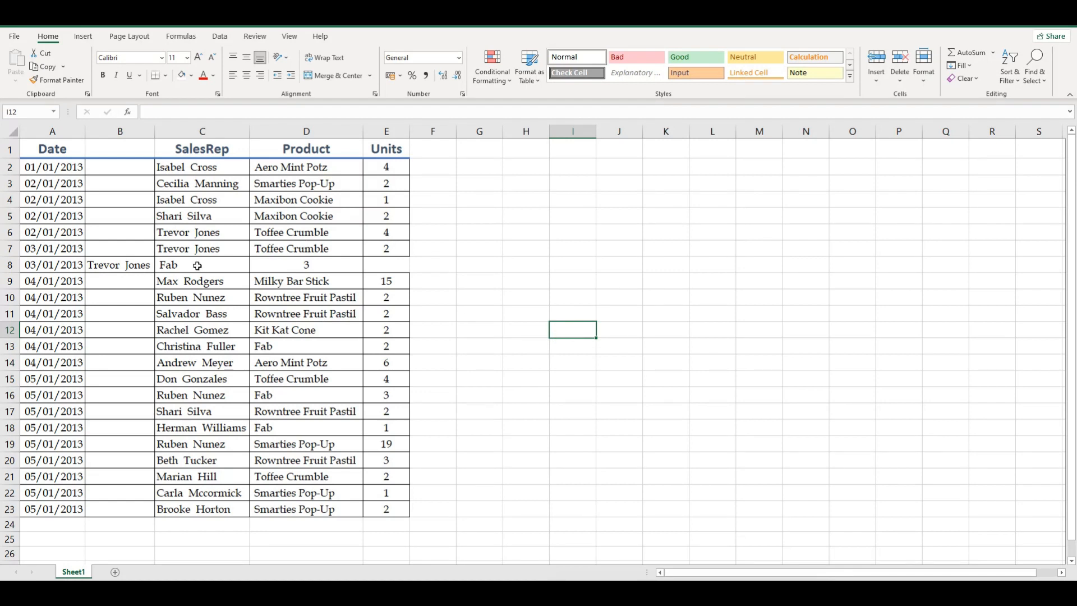
- Insert a blank cell at B8, shifting the rest of that row's cells to the right
{"action": "left_click", "coordinate": [118, 265]}
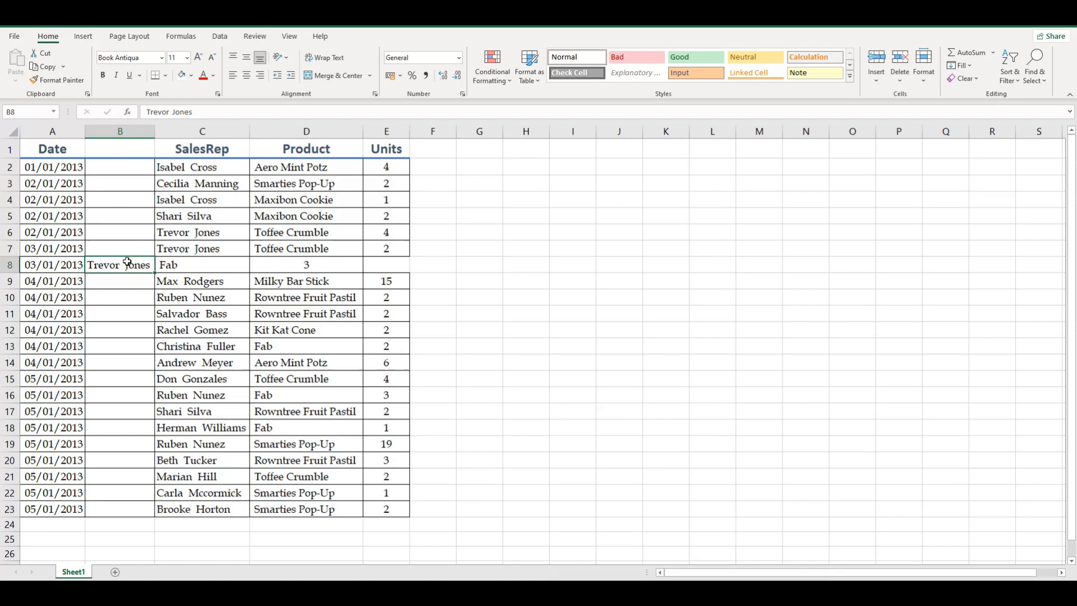
{"action": "left_click", "coordinate": [876, 80]}
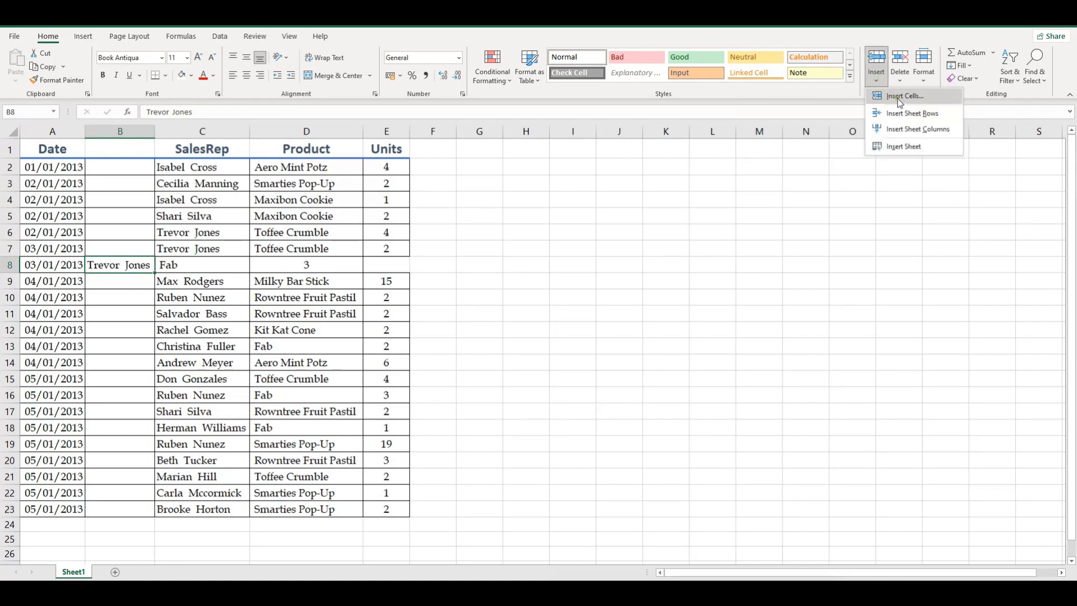
{"action": "left_click", "coordinate": [897, 97]}
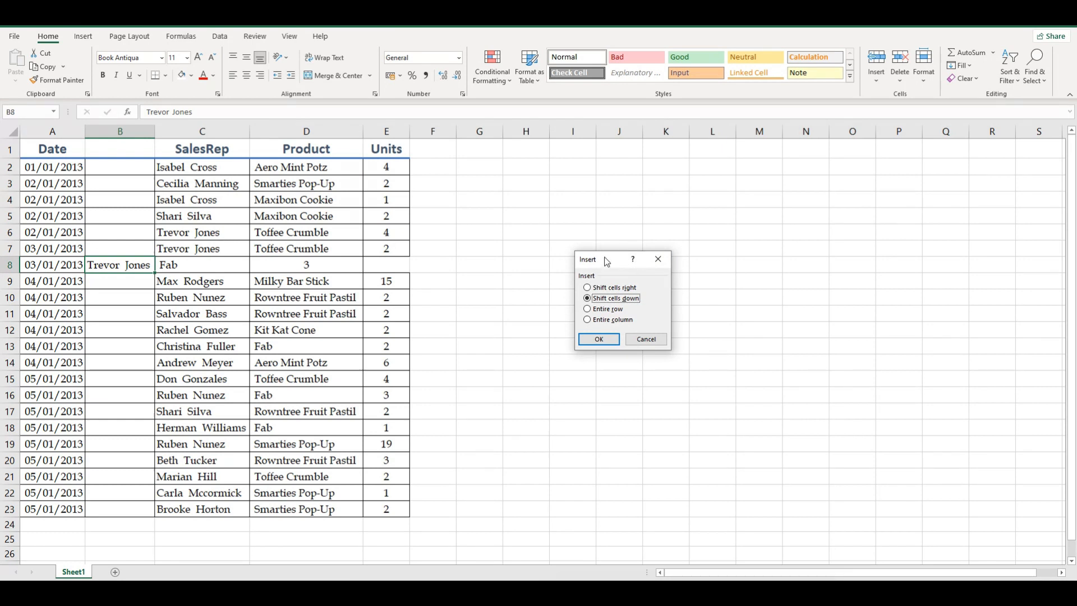
{"action": "left_click_drag", "start_coordinate": [610, 266], "coordinate": [541, 254]}
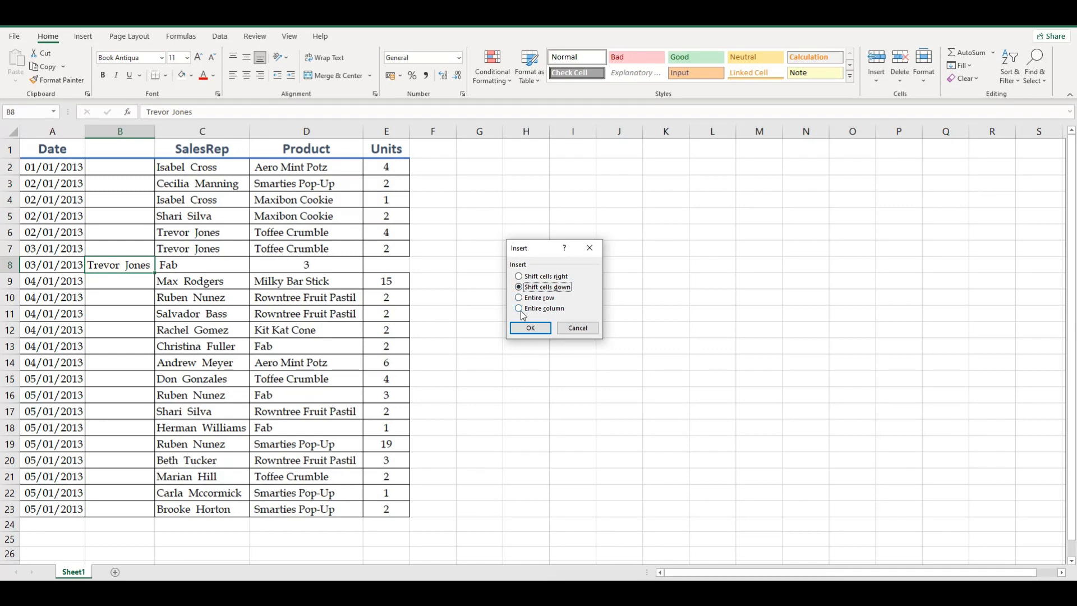
{"action": "left_click", "coordinate": [518, 277]}
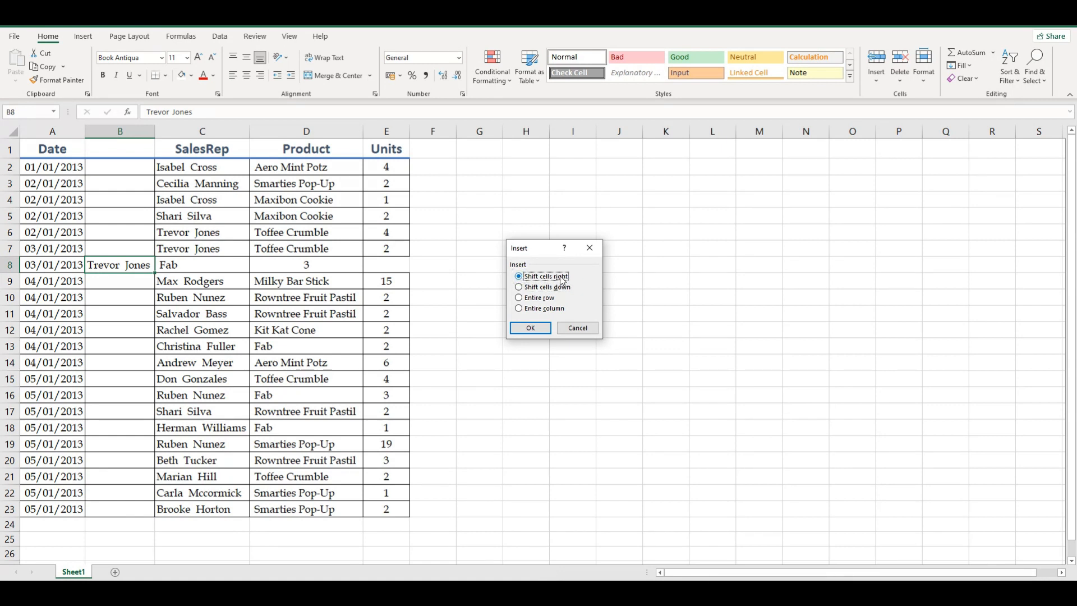
{"action": "left_click", "coordinate": [531, 328]}
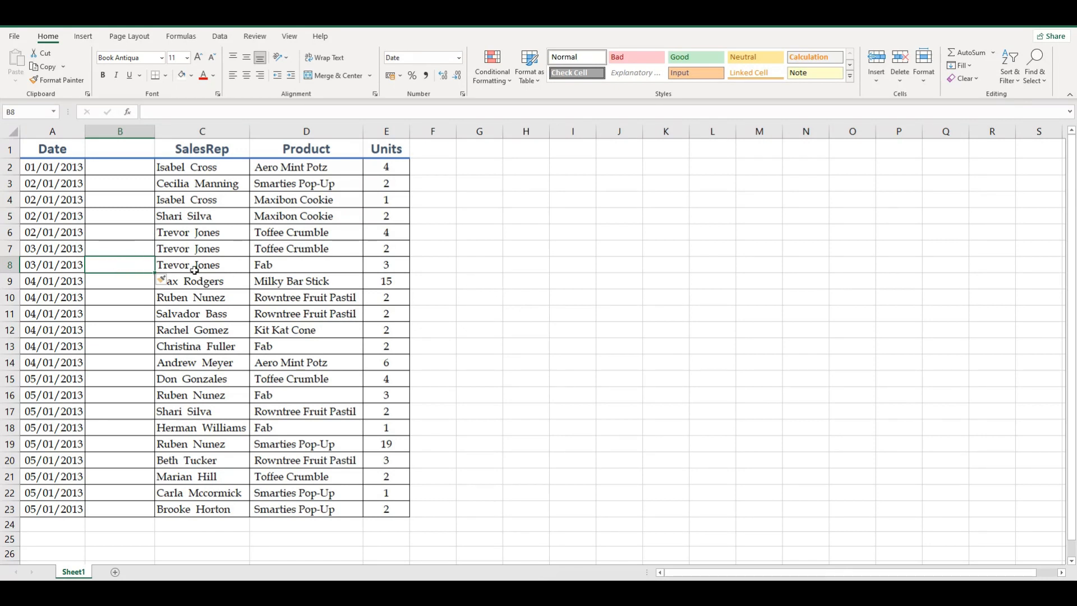
{"action": "left_click_drag", "start_coordinate": [198, 266], "coordinate": [365, 264]}
{"action": "left_click", "coordinate": [472, 284]}
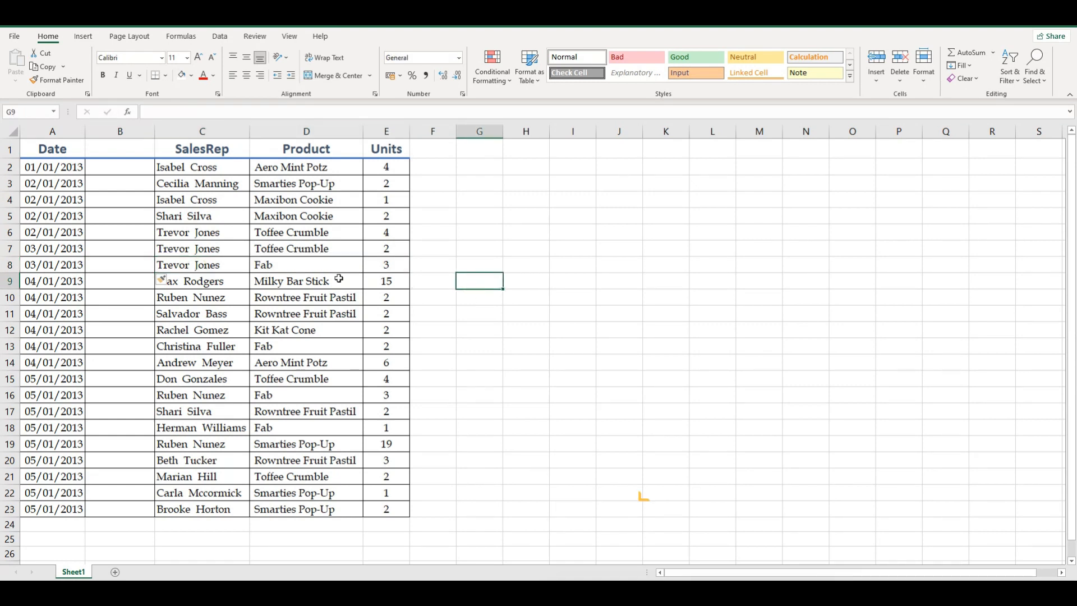
{"action": "left_click", "coordinate": [188, 265]}
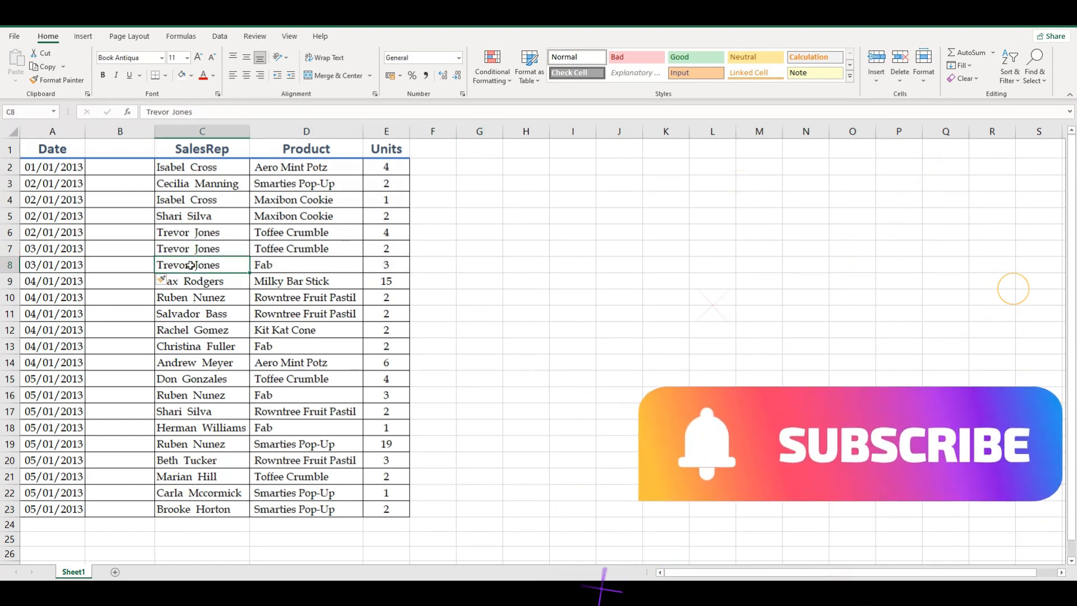
{"action": "left_click", "coordinate": [122, 265]}
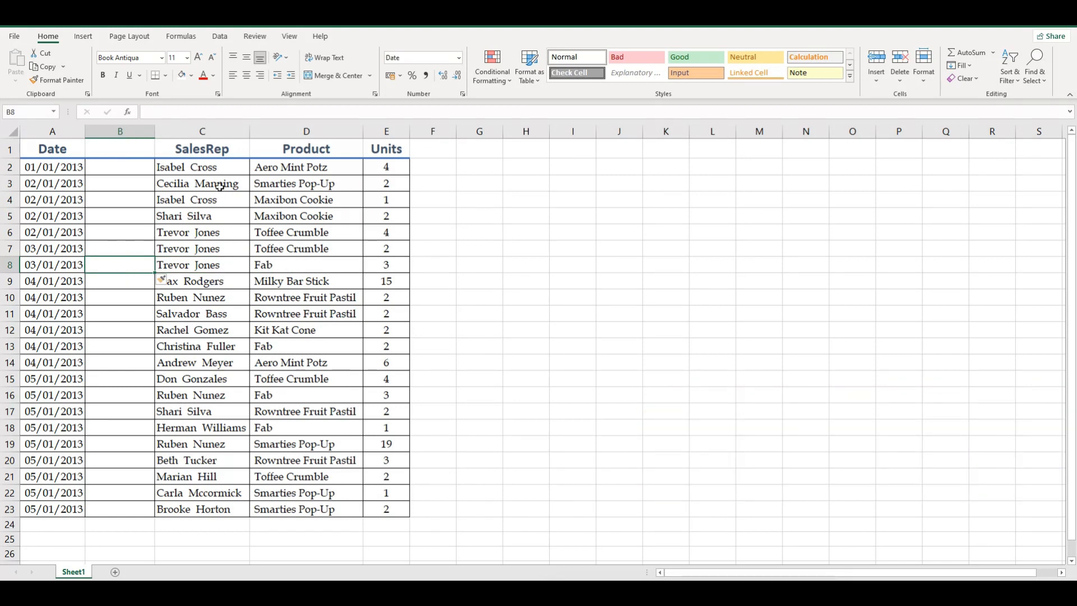
- Move the SalesRep names in C2:C23 down one row to leave C2 blank
{"action": "left_click_drag", "start_coordinate": [218, 168], "coordinate": [215, 509]}
{"action": "key", "text": "ctrl+c"}
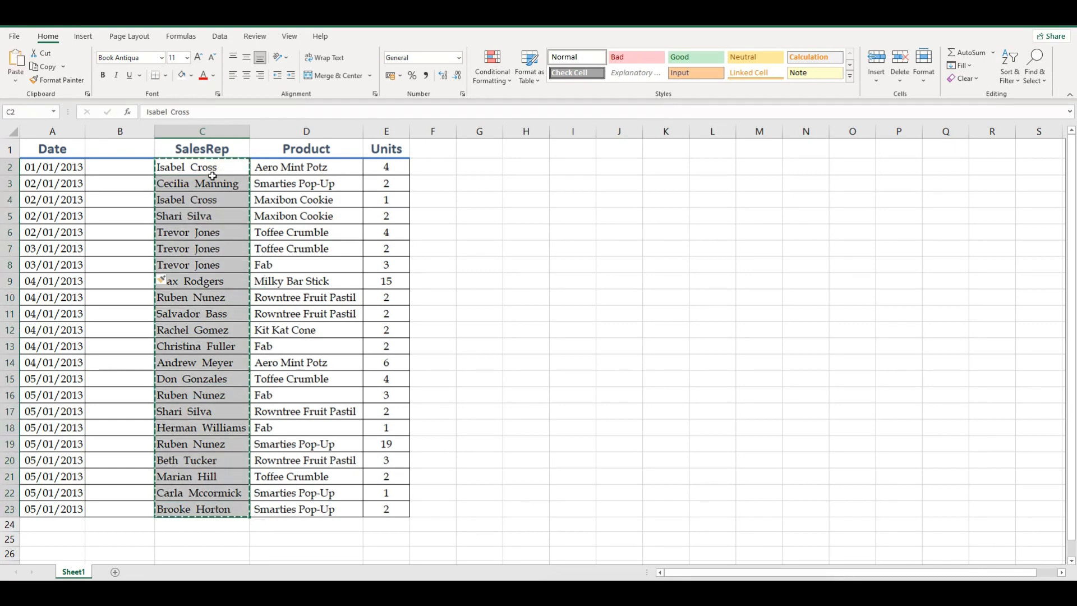
{"action": "left_click", "coordinate": [206, 178]}
{"action": "key", "text": "ctrl+v"}
{"action": "left_click", "coordinate": [586, 264]}
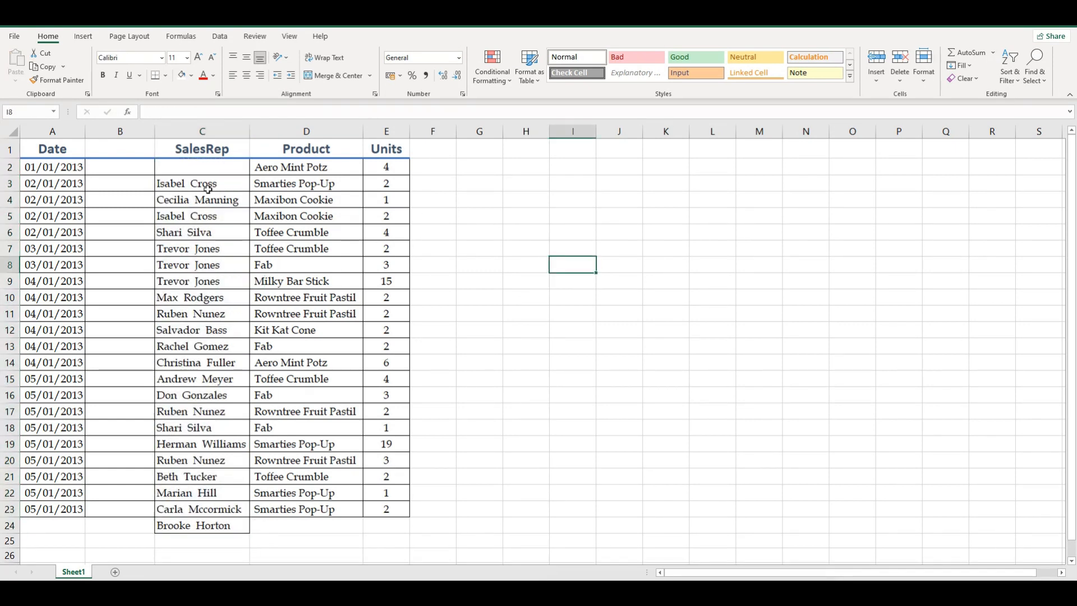
- Delete the blank cell C2, shifting the SalesRep names below it up
{"action": "left_click", "coordinate": [206, 166]}
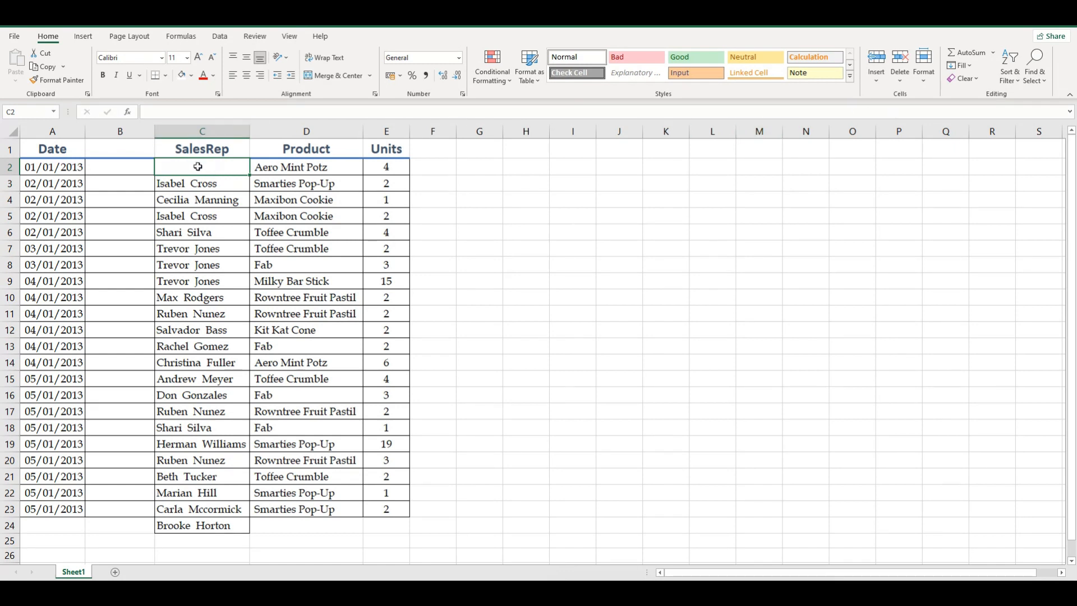
{"action": "left_click", "coordinate": [901, 82]}
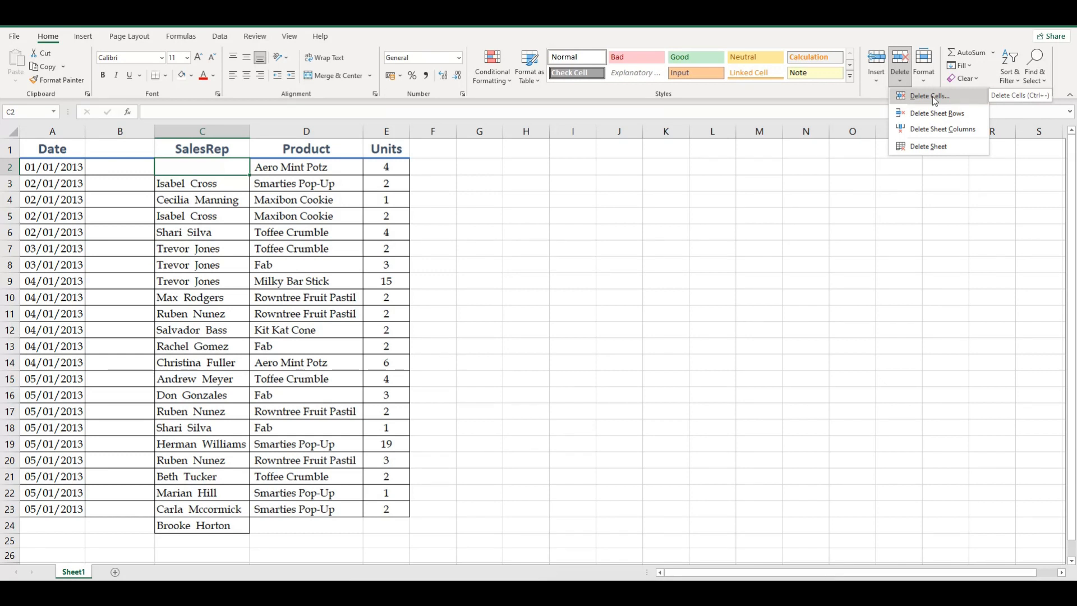
{"action": "left_click", "coordinate": [932, 96]}
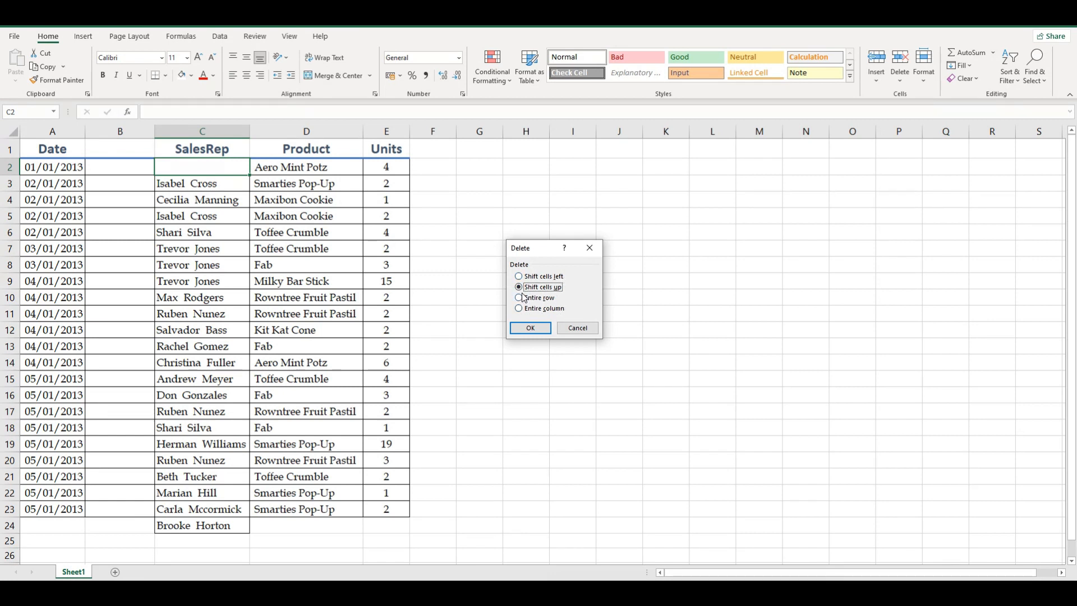
{"action": "left_click", "coordinate": [534, 328]}
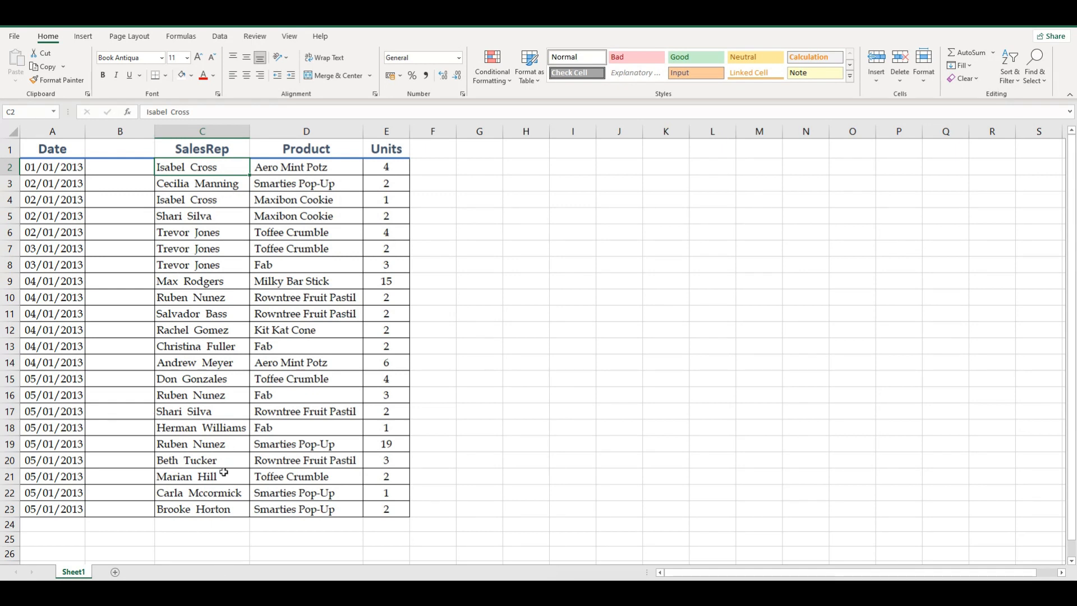
{"action": "left_click", "coordinate": [305, 168]}
{"action": "left_click", "coordinate": [296, 314]}
{"action": "left_click", "coordinate": [504, 317]}
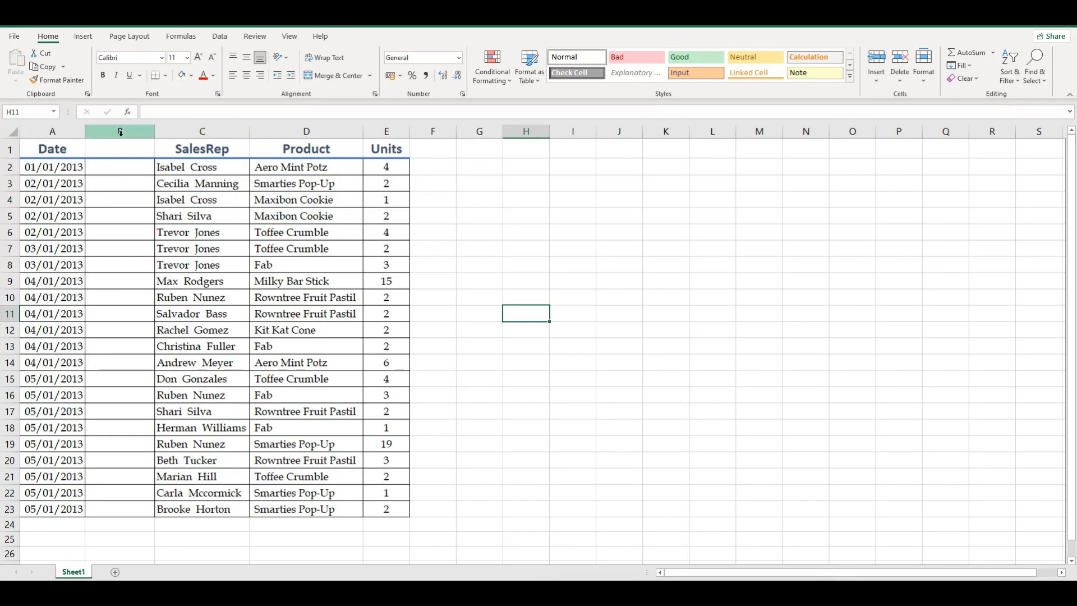
- Delete the empty column B between the Date and SalesRep columns
{"action": "left_click", "coordinate": [113, 152]}
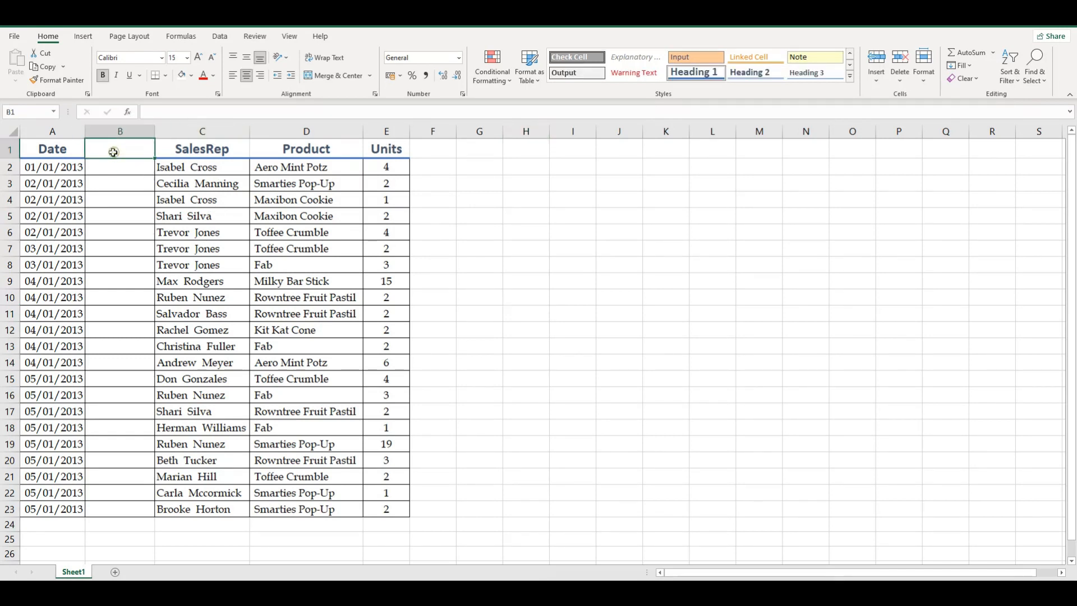
{"action": "left_click", "coordinate": [121, 131]}
{"action": "right_click", "coordinate": [128, 132]}
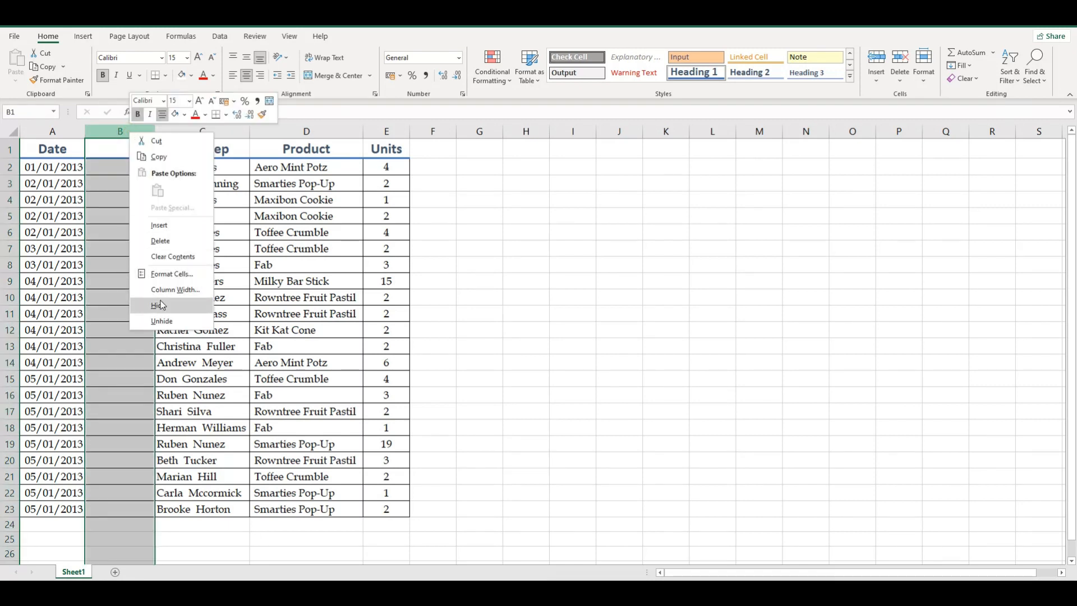
{"action": "left_click", "coordinate": [161, 241]}
{"action": "left_click", "coordinate": [296, 264]}
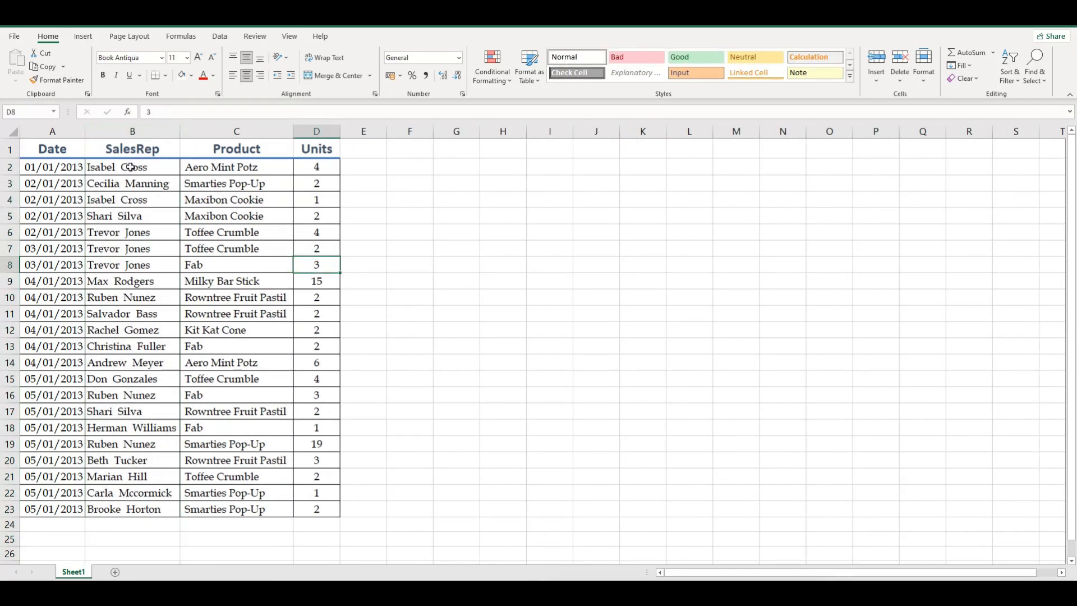
- Insert a blank column before the SalesRep column and undo the insertion
{"action": "left_click", "coordinate": [132, 132]}
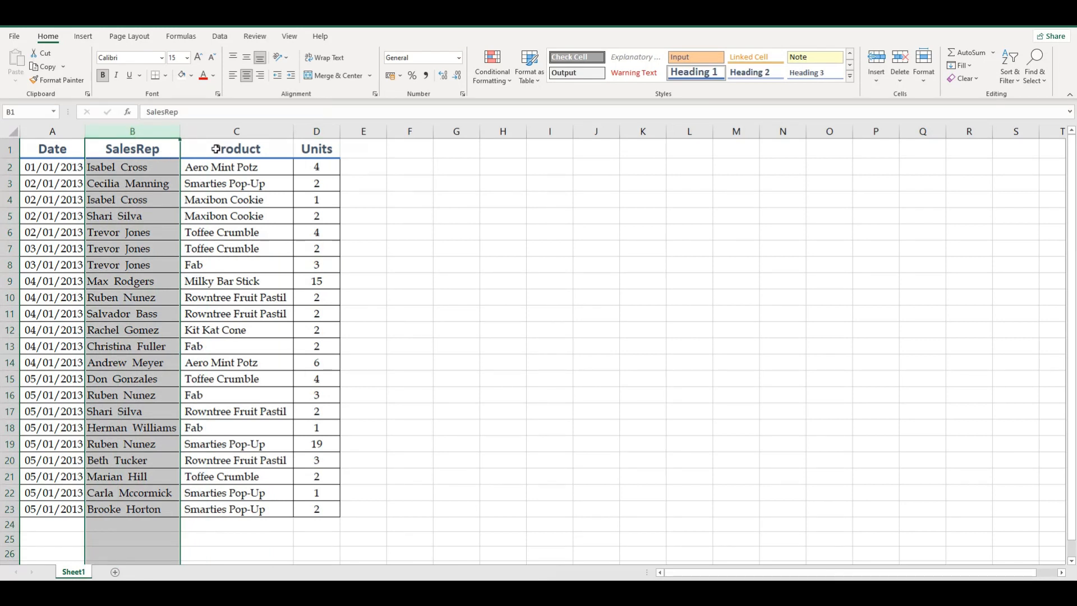
{"action": "right_click", "coordinate": [145, 131]}
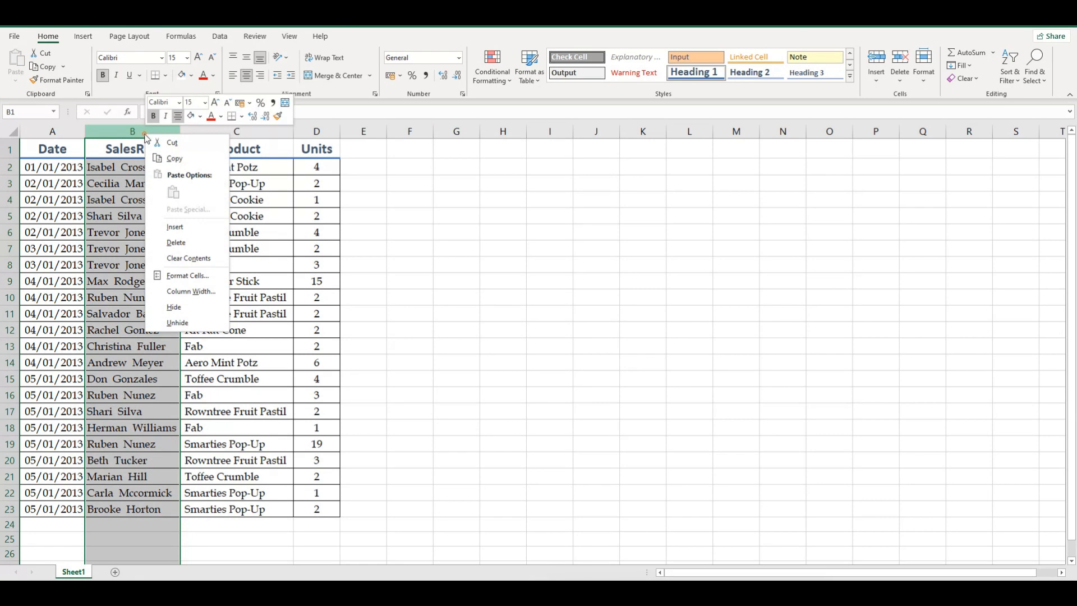
{"action": "left_click", "coordinate": [198, 230]}
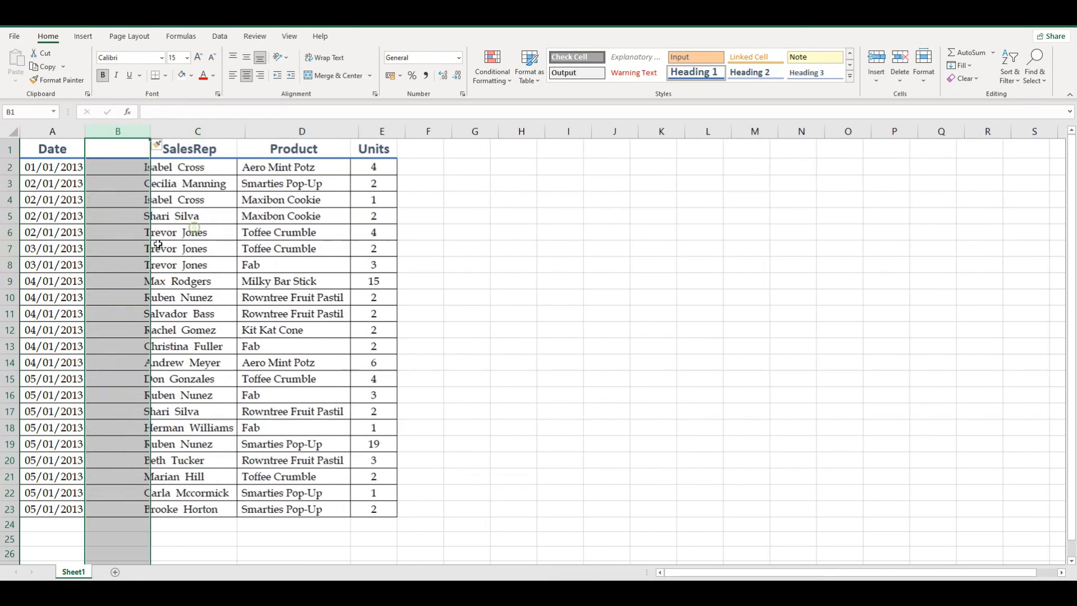
{"action": "key", "text": "ctrl+z"}
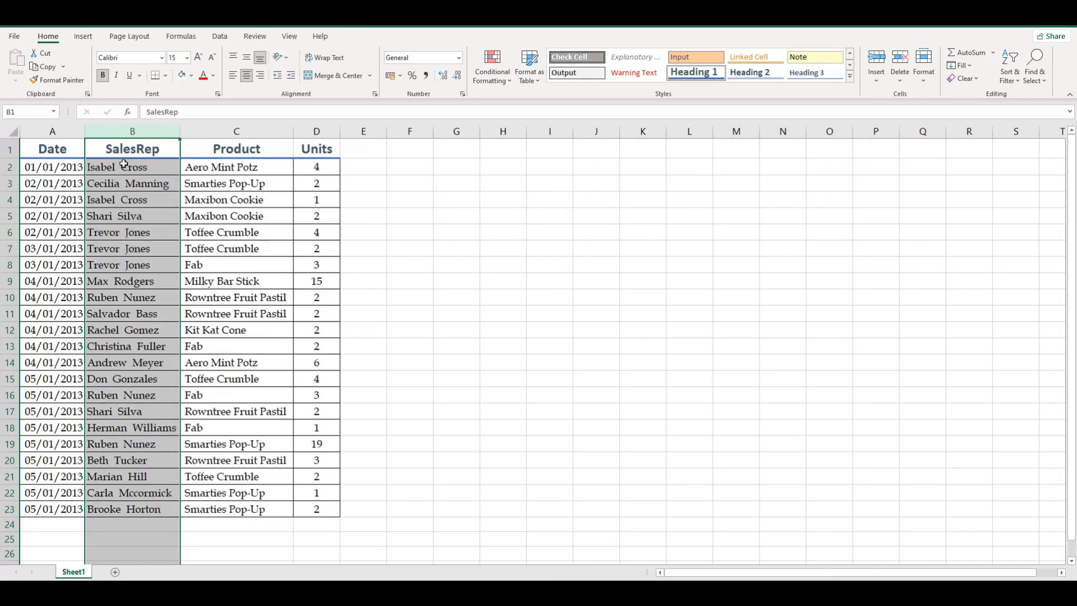
- Use Insert Sheet Columns to add a blank column between Date and SalesRep, and undo it
{"action": "left_click", "coordinate": [876, 77]}
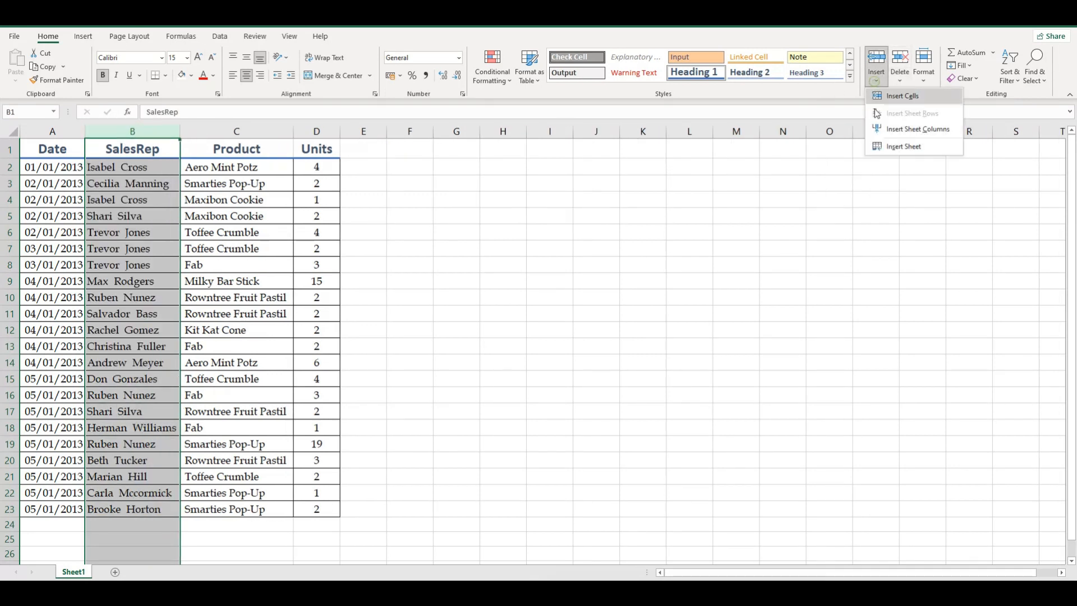
{"action": "left_click", "coordinate": [919, 130]}
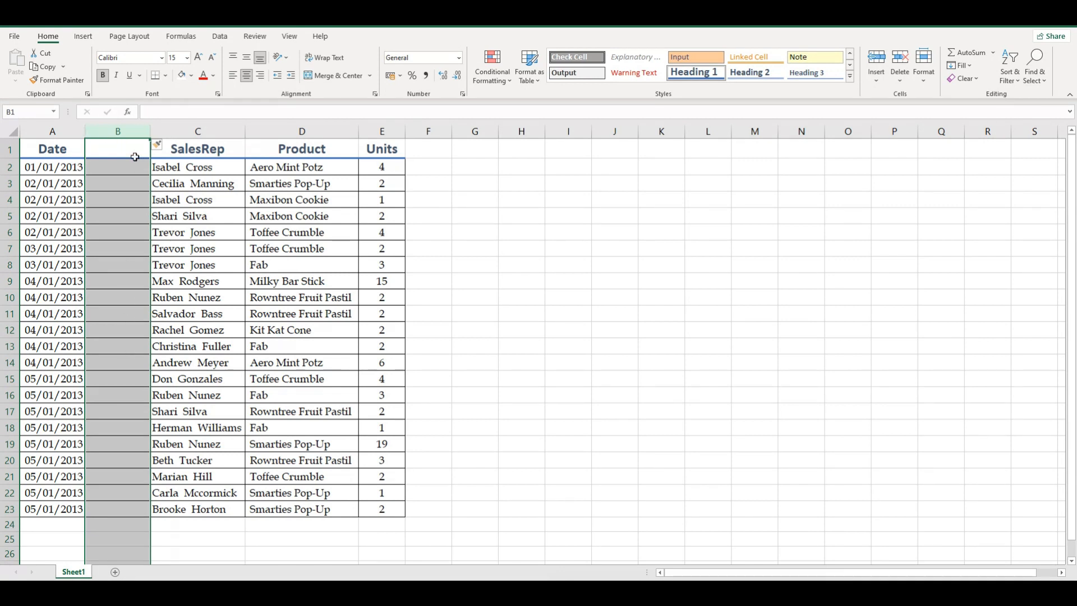
{"action": "key", "text": "ctrl+z"}
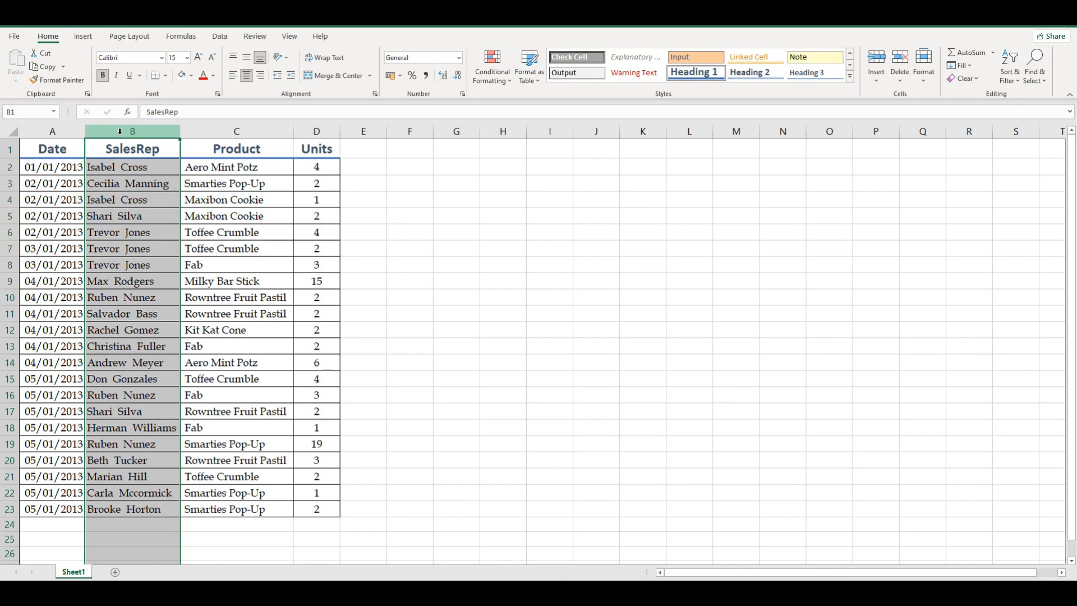
- Insert a blank column at column B once more and delete that column
{"action": "key", "text": "ctrl+plus"}
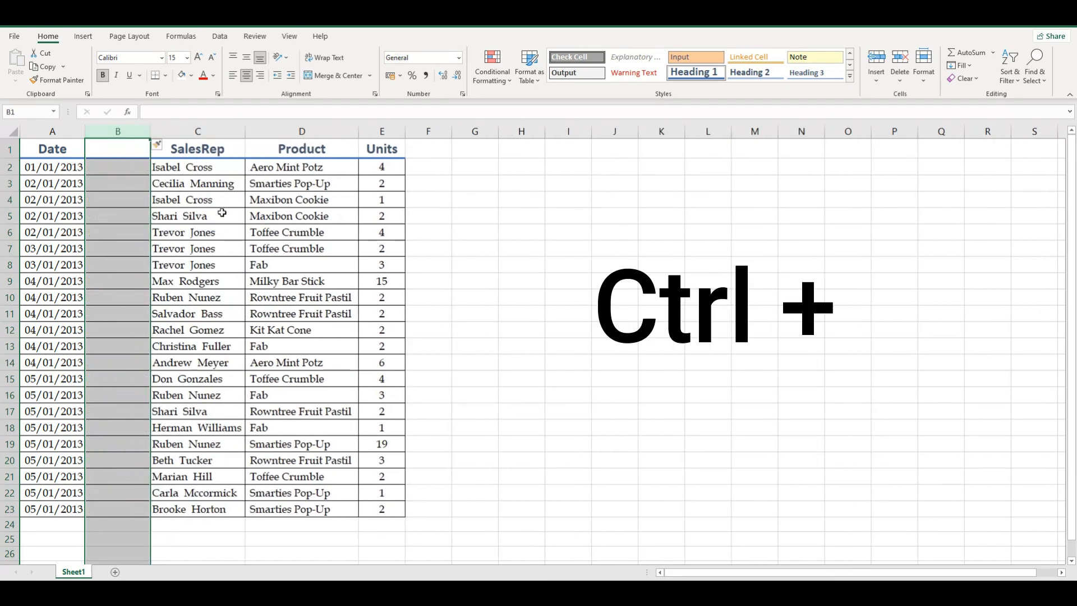
{"action": "left_click", "coordinate": [191, 197]}
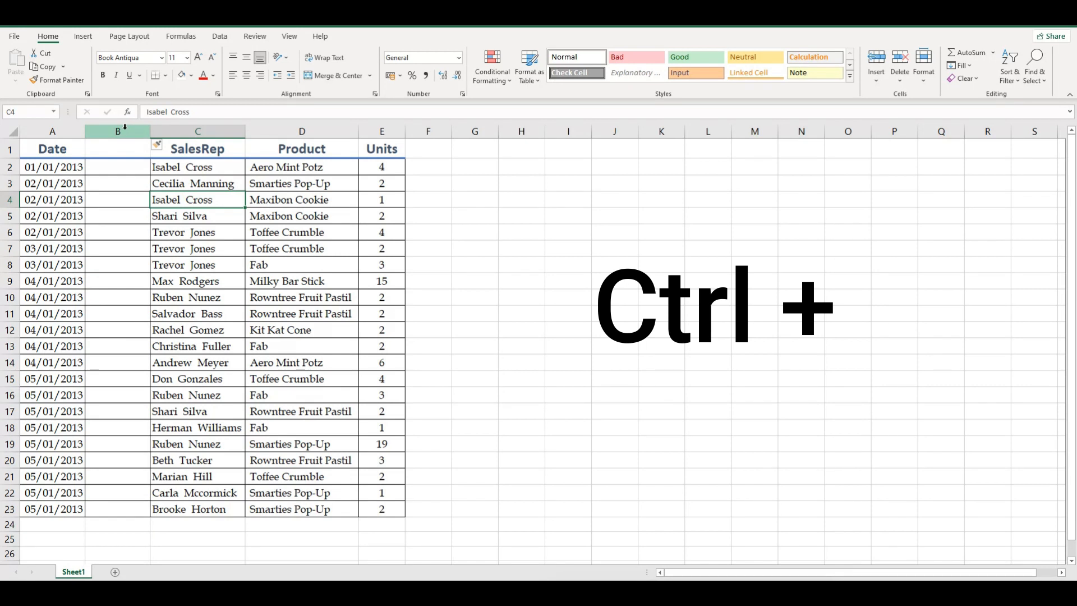
{"action": "left_click", "coordinate": [124, 127]}
{"action": "key", "text": "ctrl+minus"}
{"action": "left_click", "coordinate": [164, 249]}
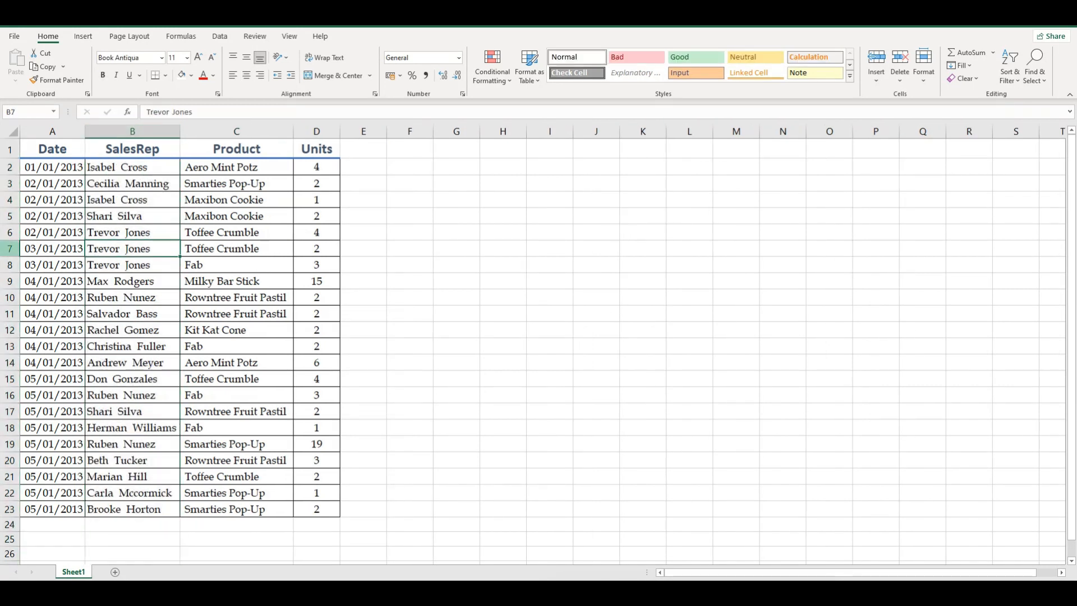
- Insert a blank sheet row above row 7 and undo the insertion
{"action": "left_click", "coordinate": [10, 249]}
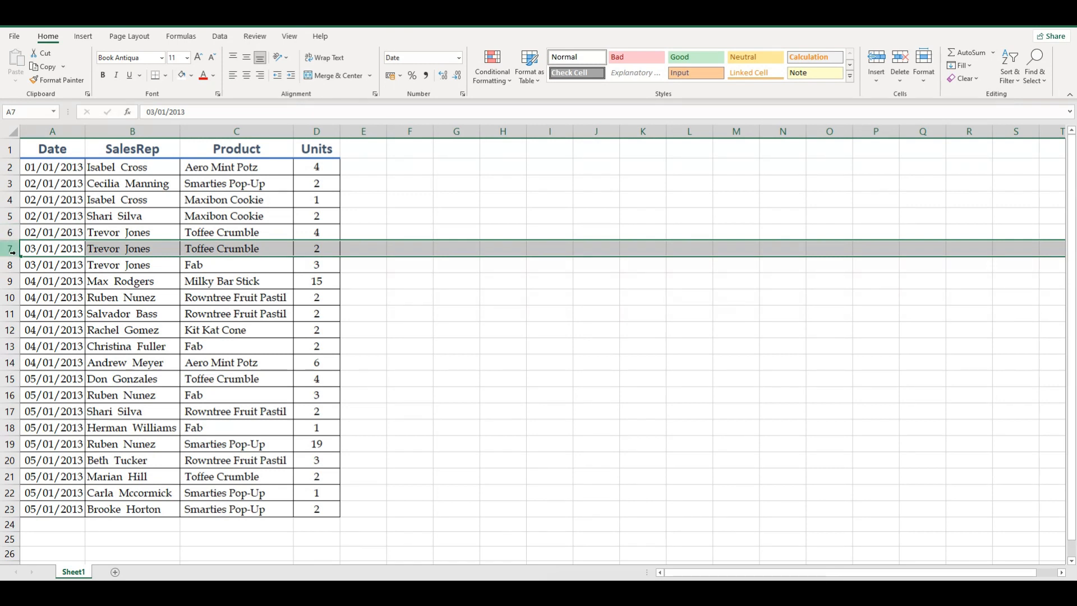
{"action": "mouse_move", "coordinate": [10, 248]}
{"action": "left_mouse_down"}
{"action": "mouse_move", "coordinate": [8, 275]}
{"action": "mouse_move", "coordinate": [8, 258]}
{"action": "left_mouse_up"}
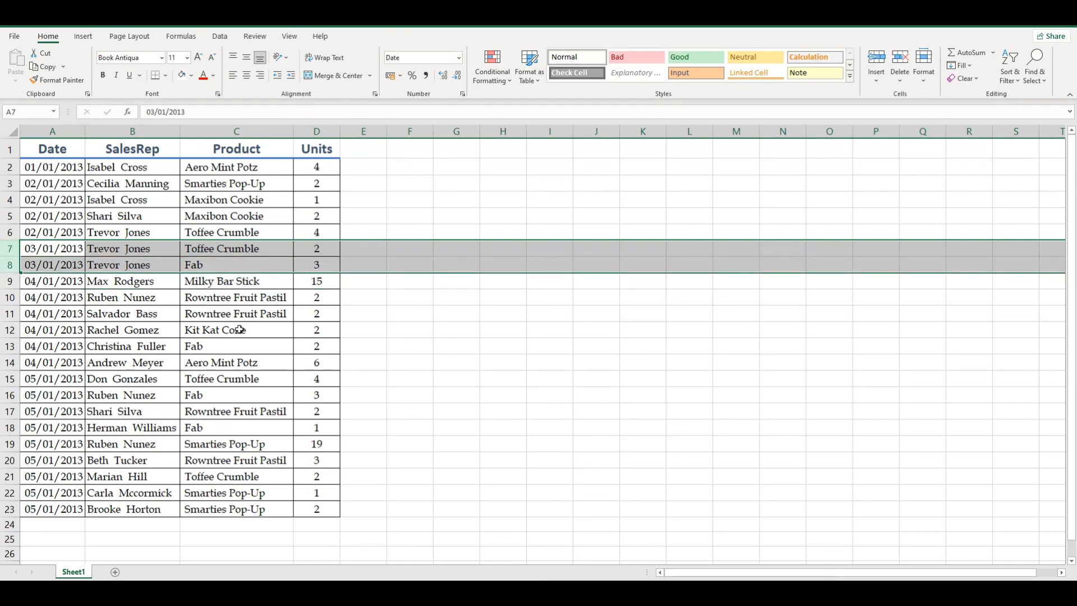
{"action": "left_click", "coordinate": [239, 330]}
{"action": "left_click", "coordinate": [12, 248]}
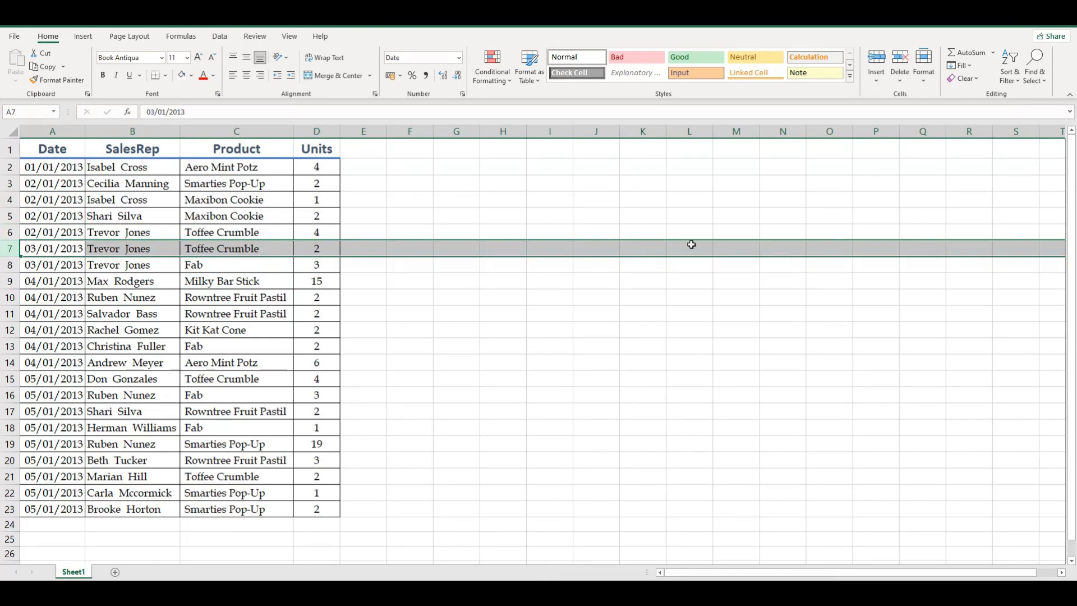
{"action": "left_click", "coordinate": [876, 80]}
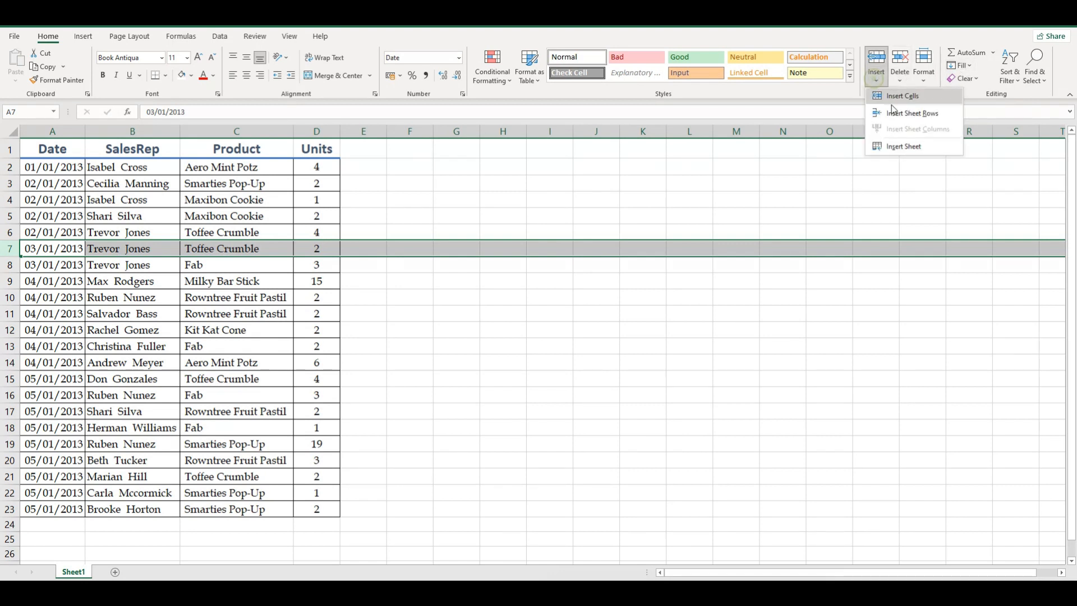
{"action": "left_click", "coordinate": [921, 118]}
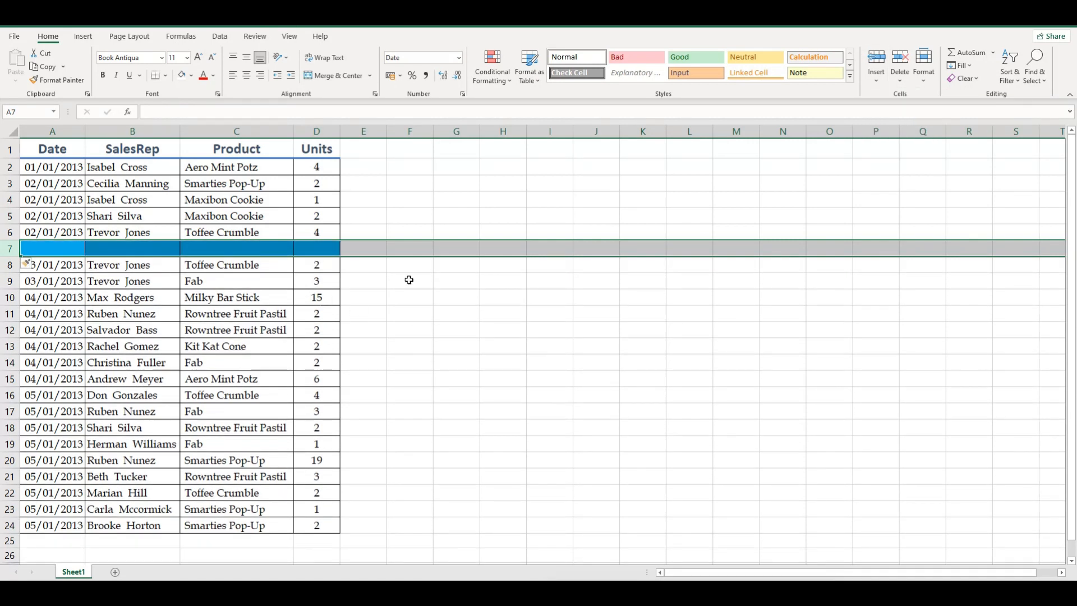
{"action": "key", "text": "ctrl+z"}
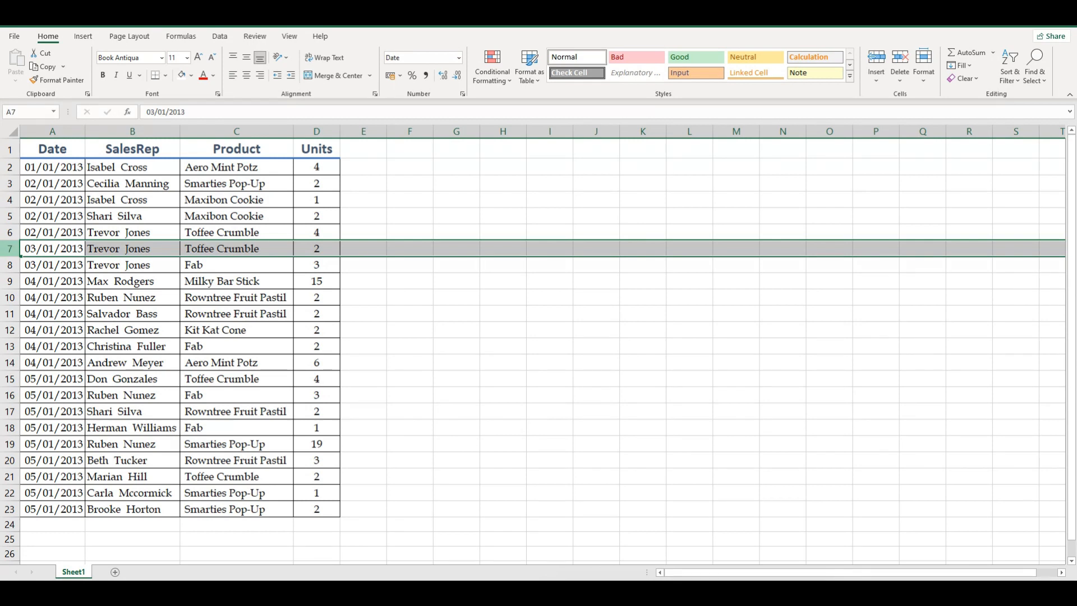
- Insert five blank sheet rows above row 7 of the sales table and undo the insertion
{"action": "left_click_drag", "start_coordinate": [9, 248], "coordinate": [7, 319]}
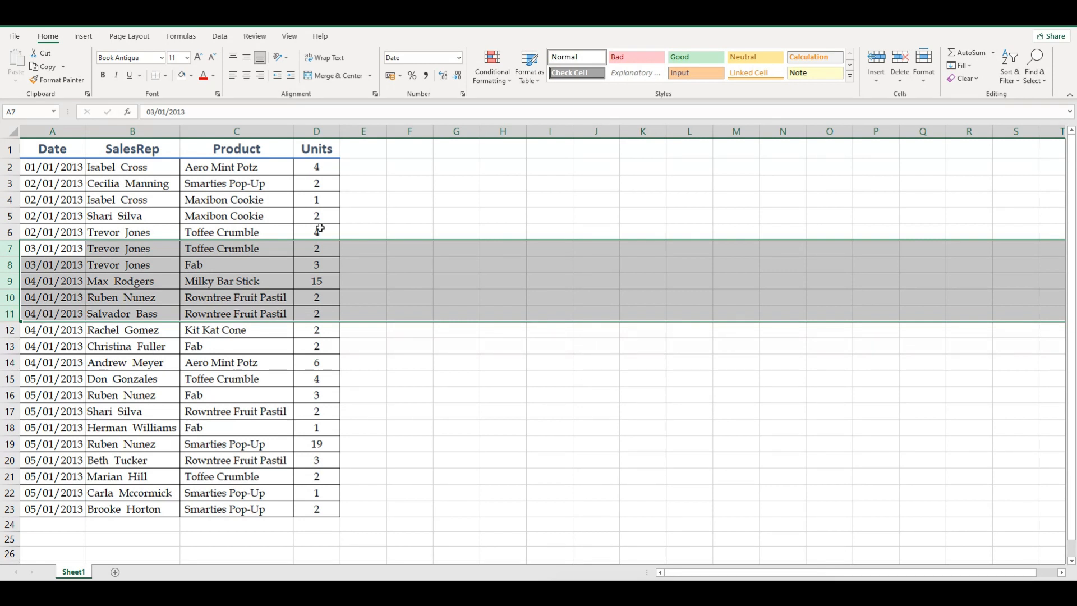
{"action": "left_click", "coordinate": [884, 81]}
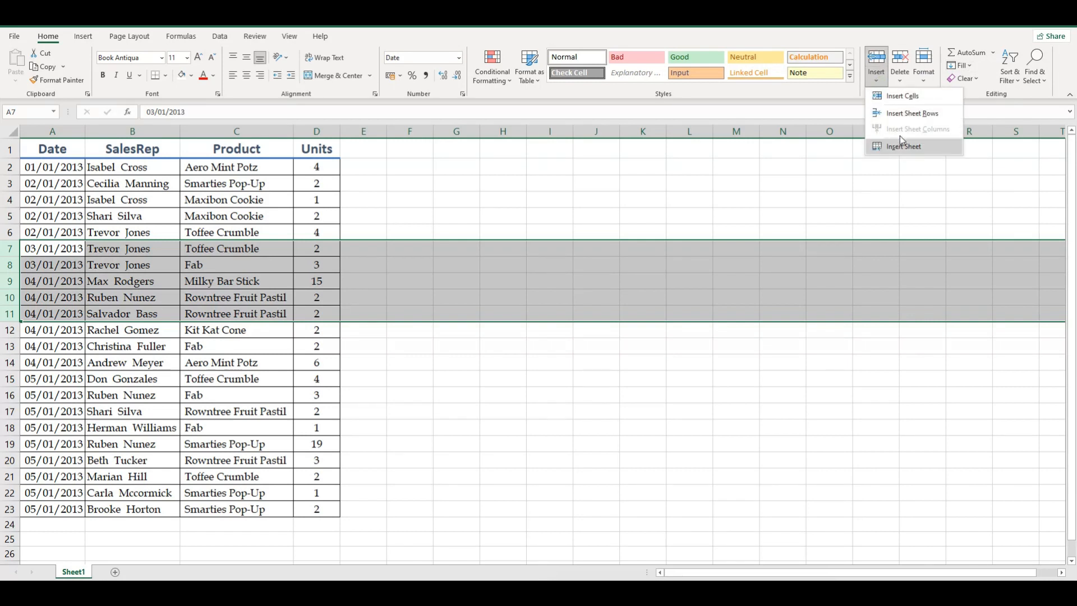
{"action": "left_click", "coordinate": [922, 116]}
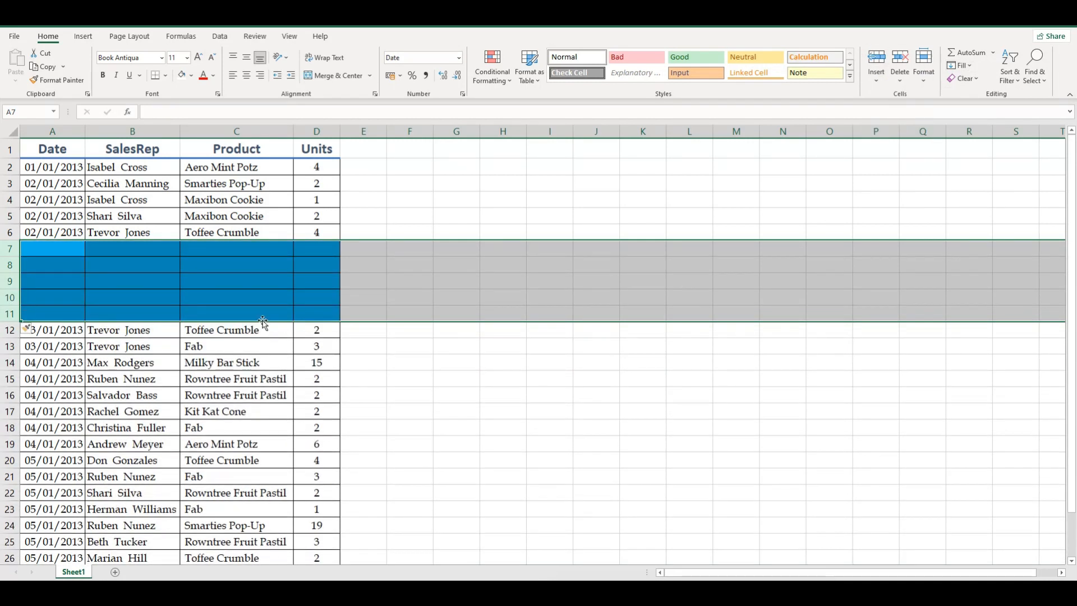
{"action": "left_click", "coordinate": [61, 253]}
{"action": "left_click_drag", "start_coordinate": [61, 252], "coordinate": [337, 316]}
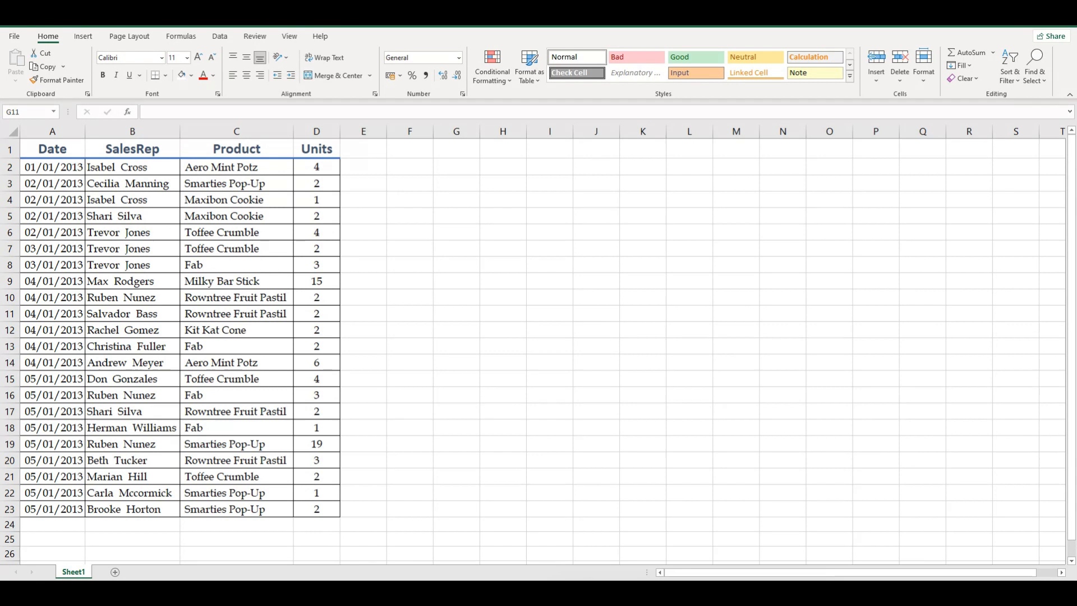
- Add a new worksheet to the workbook with Insert Sheet and return to Sheet1
{"action": "left_click", "coordinate": [593, 351]}
{"action": "left_click", "coordinate": [877, 81]}
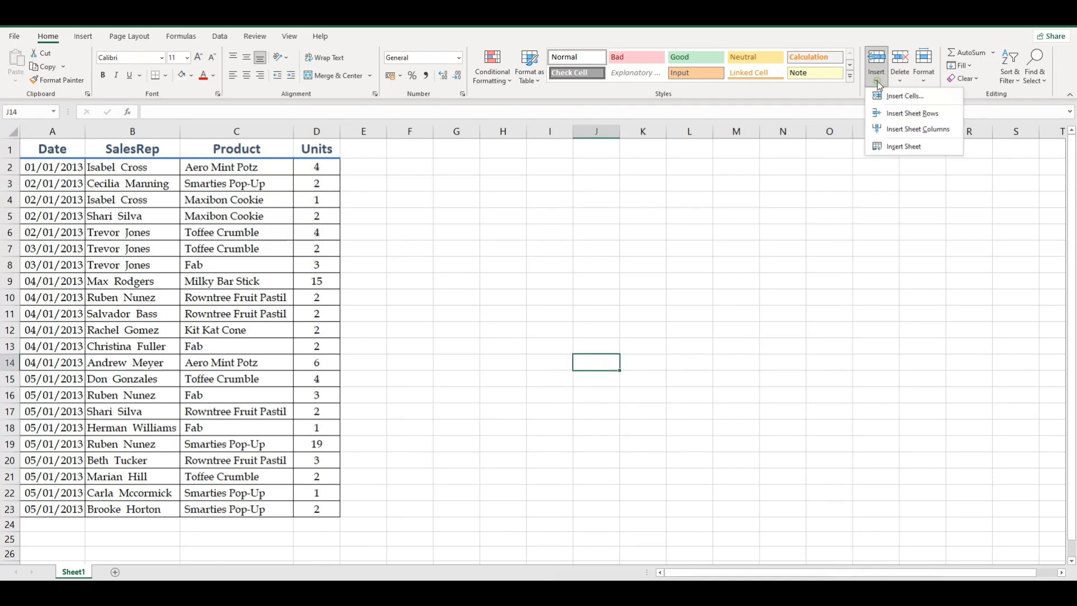
{"action": "left_click", "coordinate": [925, 150]}
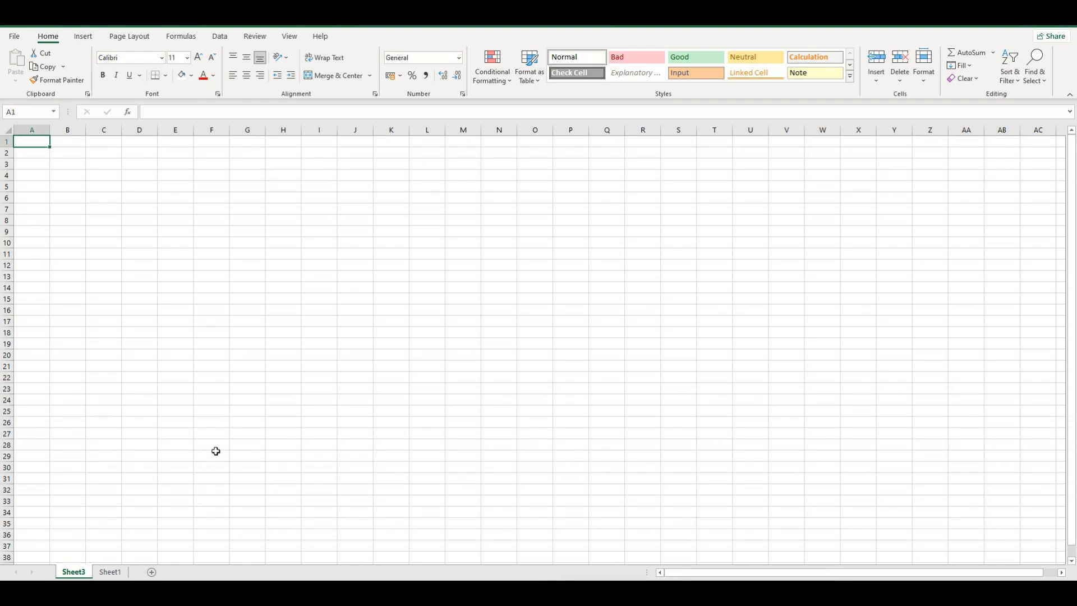
{"action": "left_click", "coordinate": [110, 572]}
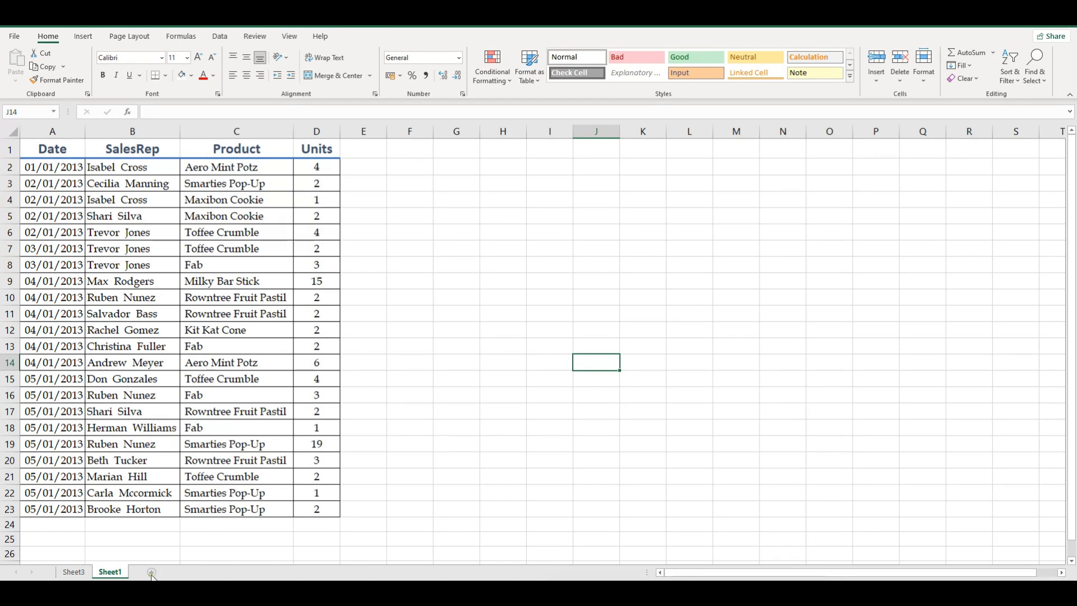
- Add another blank worksheet after Sheet1 and remove it with Delete Sheet
{"action": "left_click", "coordinate": [151, 572]}
{"action": "left_click", "coordinate": [110, 571]}
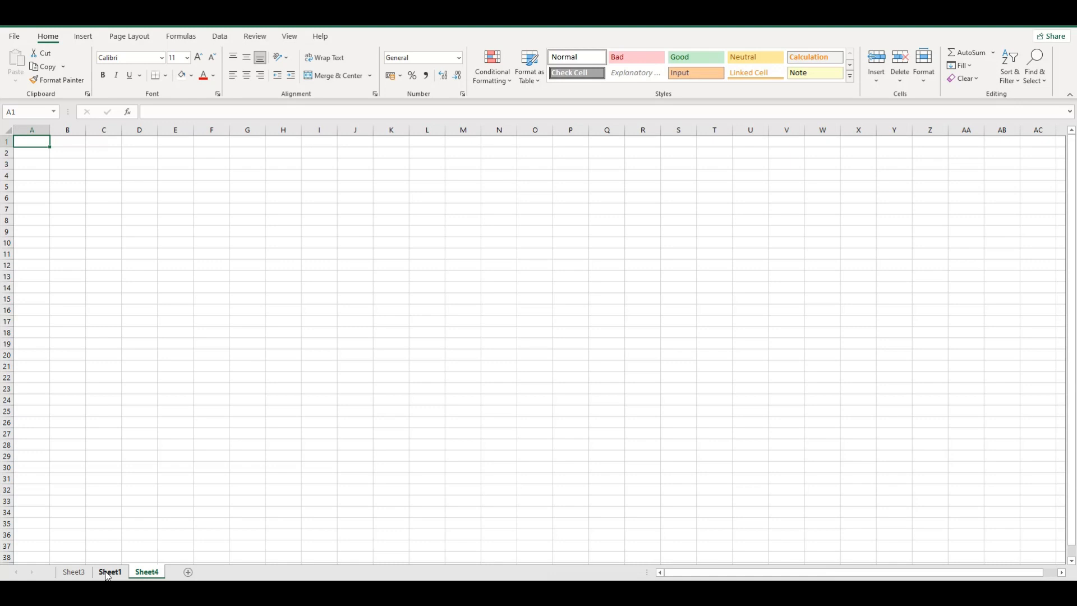
{"action": "left_click", "coordinate": [147, 572]}
{"action": "left_click", "coordinate": [901, 83]}
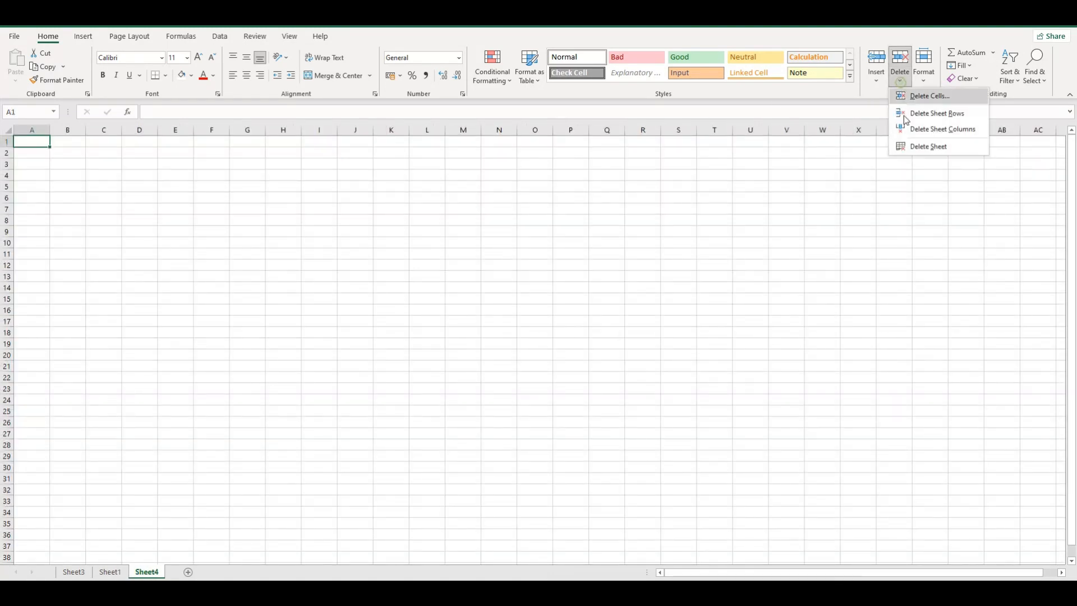
{"action": "left_click", "coordinate": [921, 147]}
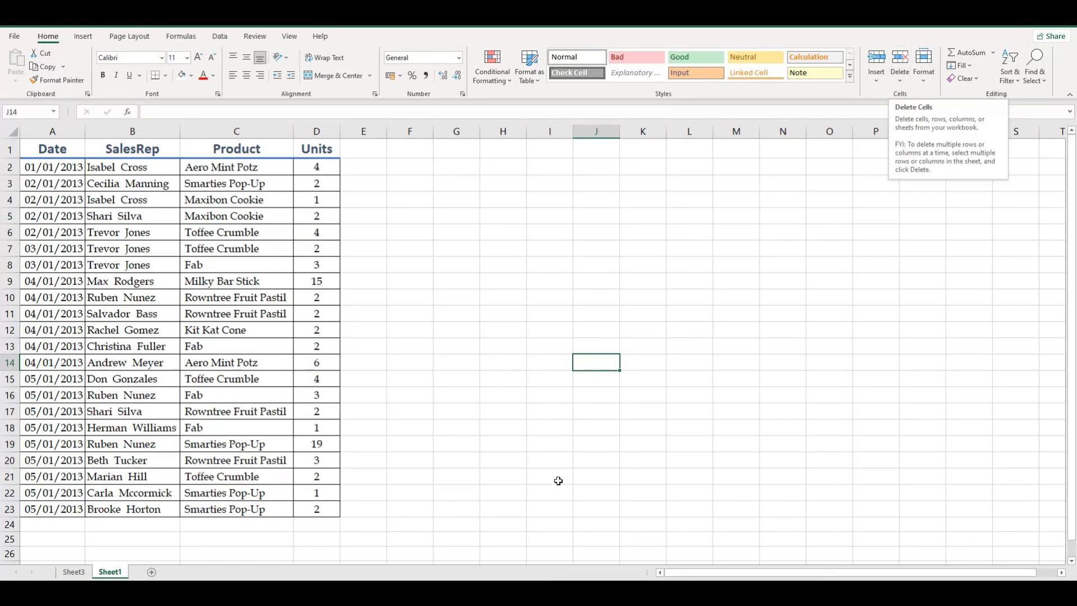
- Reorder the worksheets so that Sheet1 comes before Sheet3
{"action": "left_click", "coordinate": [503, 395]}
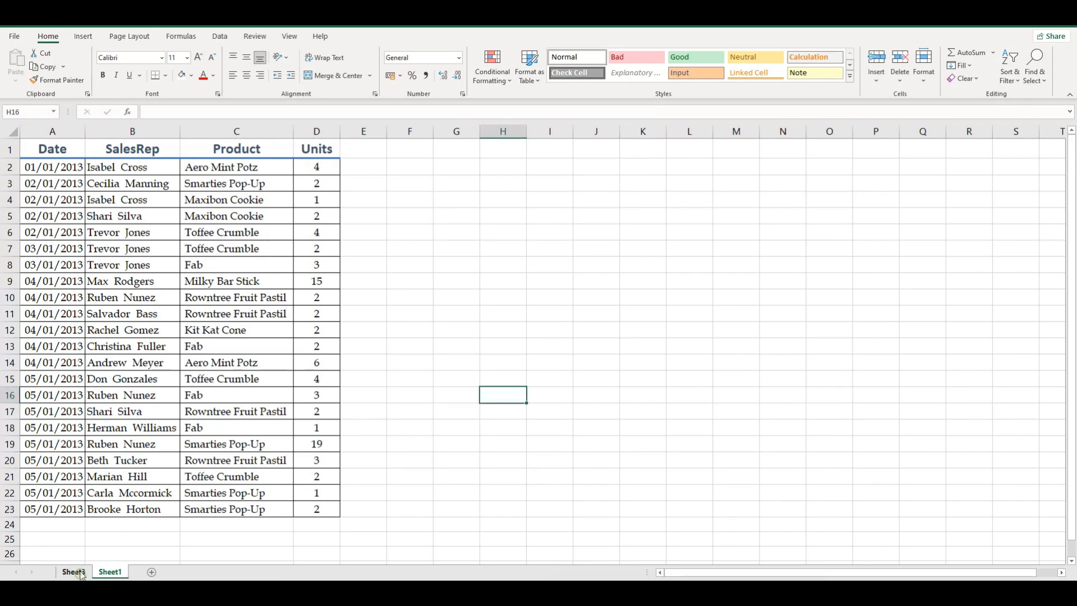
{"action": "left_click_drag", "start_coordinate": [101, 571], "coordinate": [69, 572]}
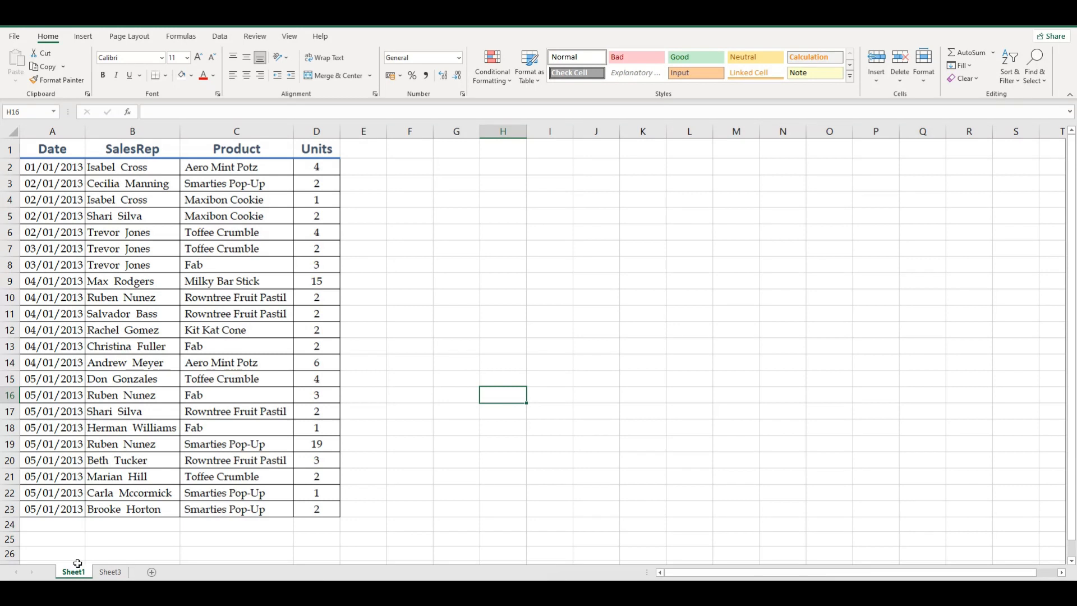
- Switch back and forth between Sheet1 and Sheet3, finishing on Sheet1
{"action": "left_click", "coordinate": [110, 573]}
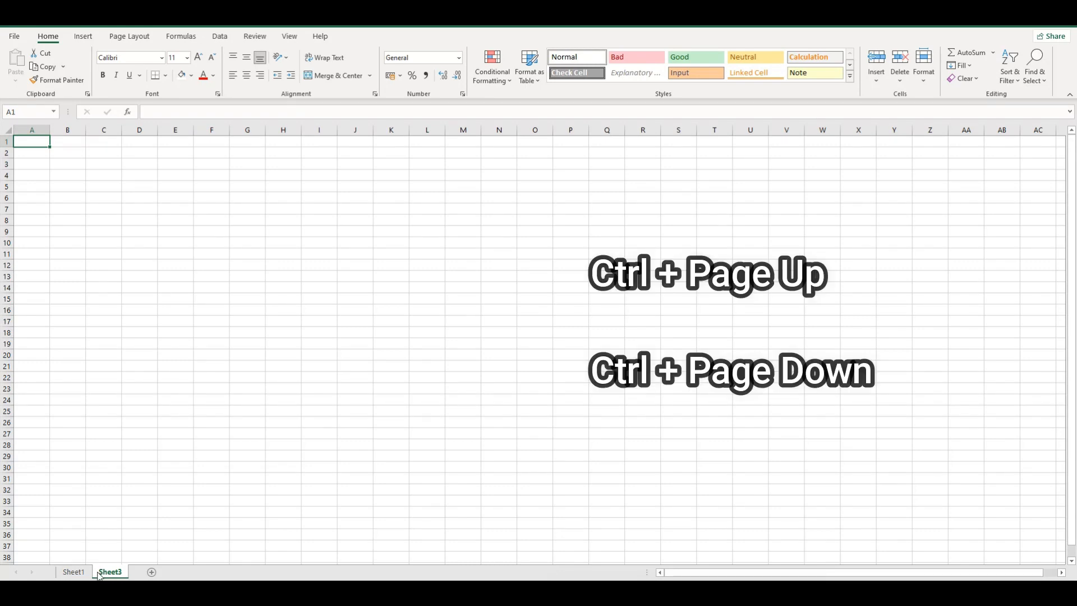
{"action": "key", "text": "ctrl+Page_Up"}
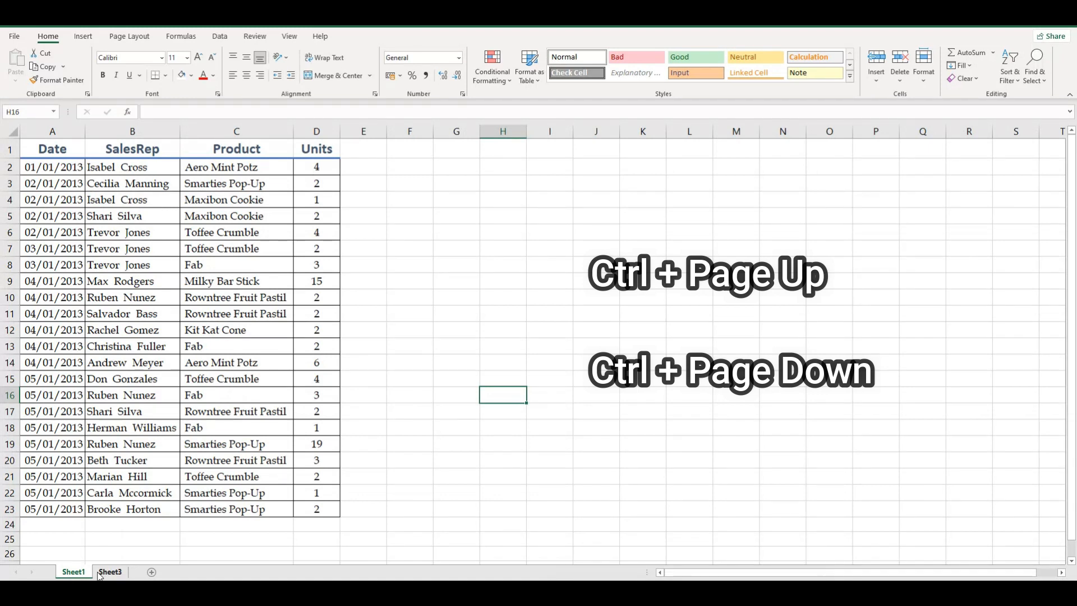
{"action": "key", "text": "ctrl+Page_Down"}
{"action": "key", "text": "ctrl+Page_Up"}
{"action": "key", "text": "ctrl+Page_Down"}
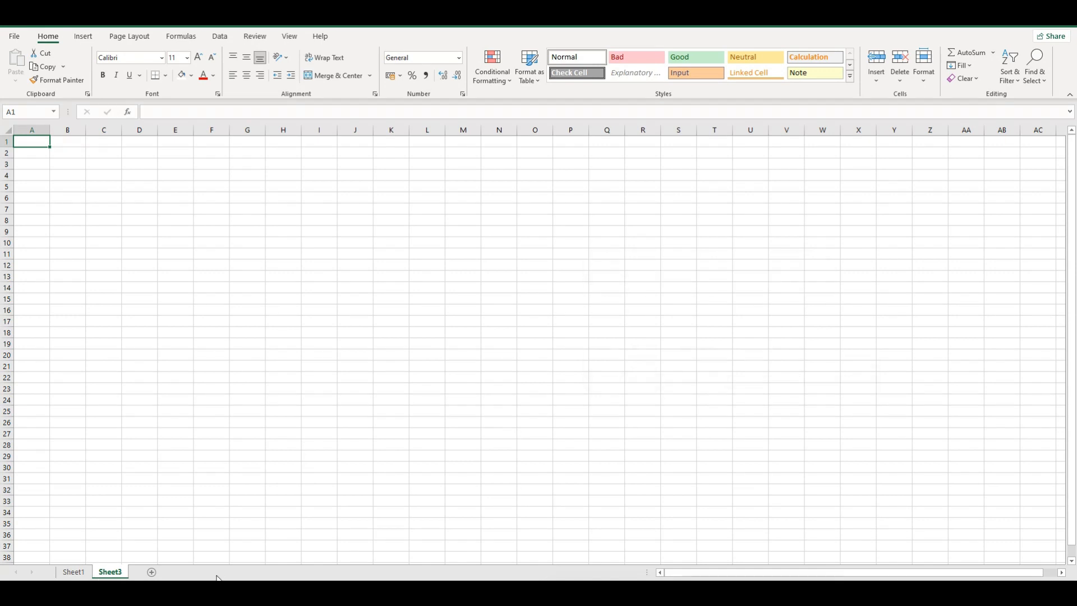
{"action": "key", "text": "ctrl+Page_Up"}
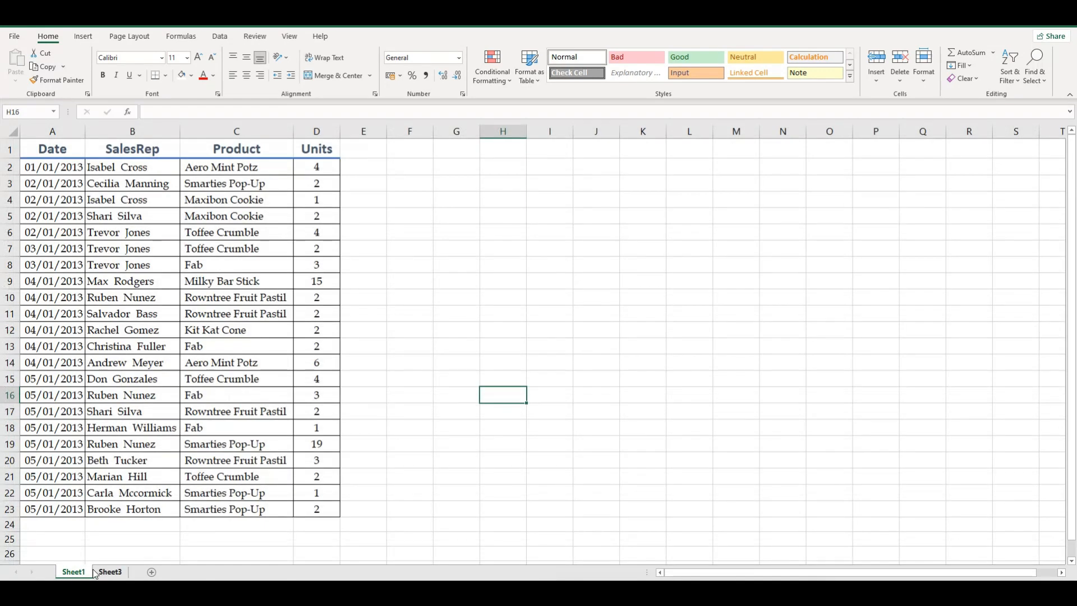
{"action": "key", "text": "ctrl+Page_Down"}
{"action": "key", "text": "ctrl+Page_Up"}
{"action": "left_click", "coordinate": [111, 573]}
{"action": "left_click", "coordinate": [79, 572]}
- Set the height of row 2, the first data row of the sales table, to 19
{"action": "left_click", "coordinate": [924, 85]}
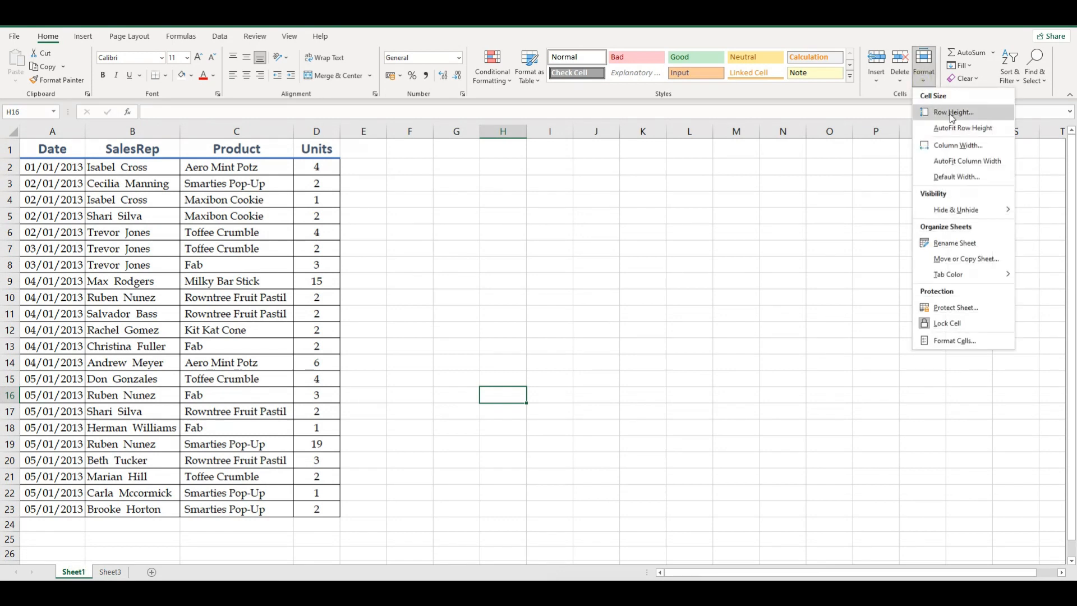
{"action": "left_click", "coordinate": [253, 200]}
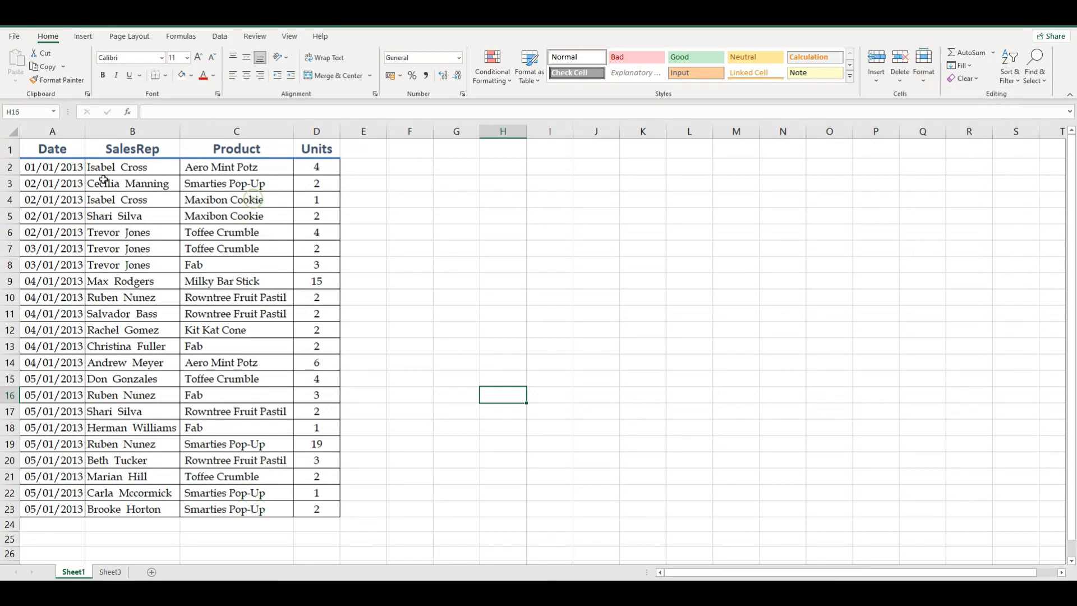
{"action": "left_click", "coordinate": [52, 166]}
{"action": "left_click_drag", "start_coordinate": [52, 167], "coordinate": [317, 168]}
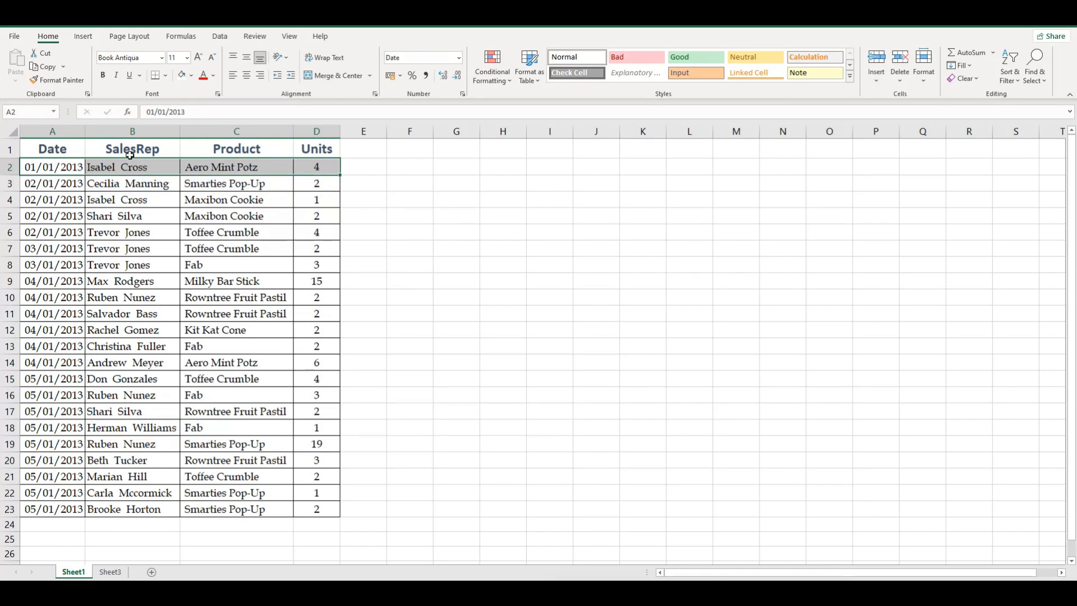
{"action": "left_click_drag", "start_coordinate": [54, 167], "coordinate": [319, 169]}
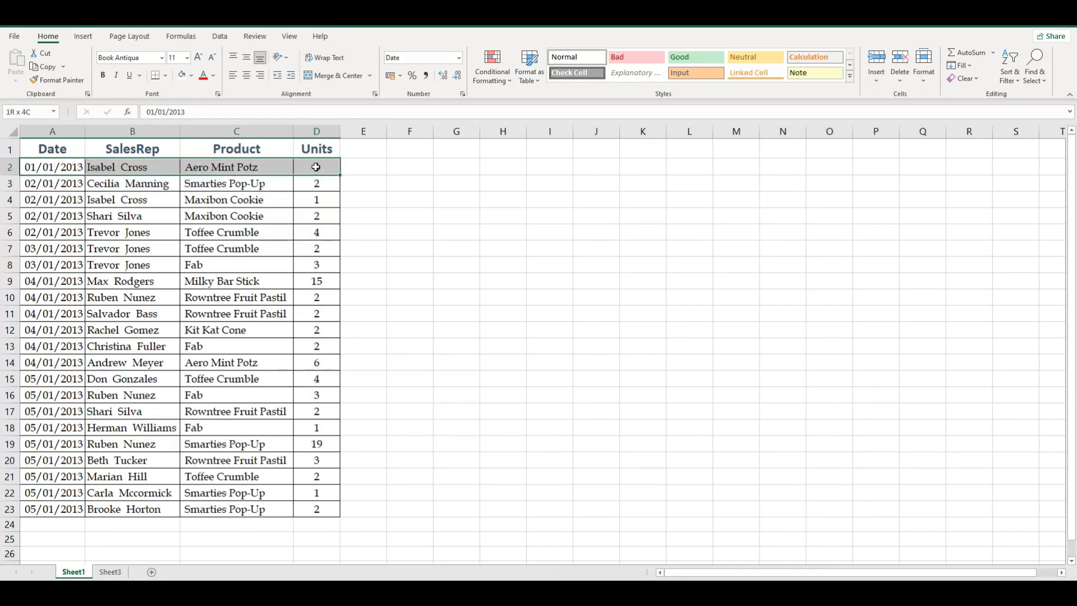
{"action": "left_click", "coordinate": [930, 80]}
{"action": "left_click", "coordinate": [954, 115]}
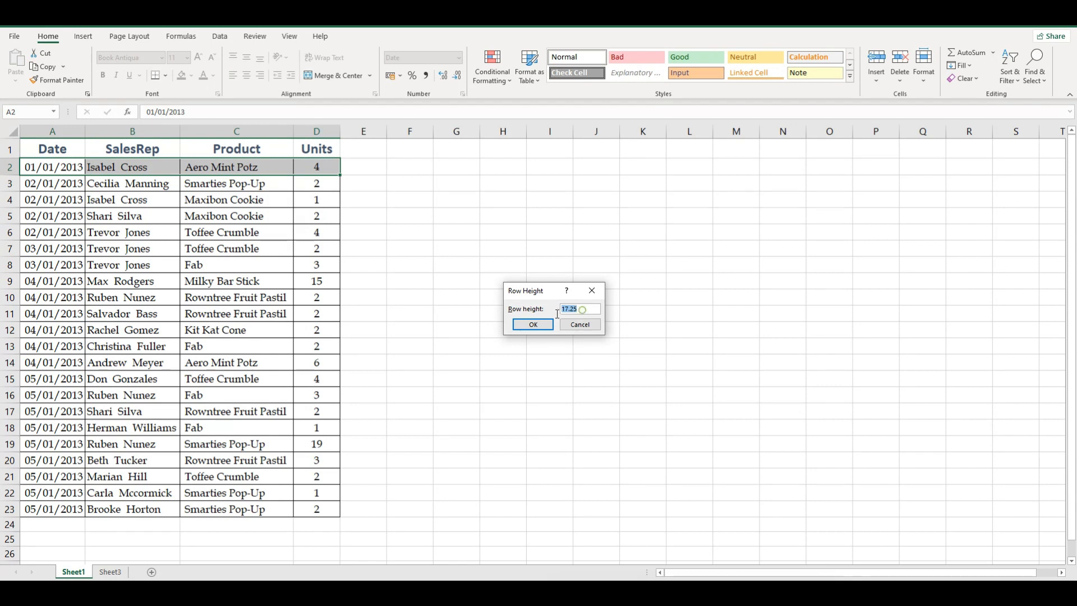
{"action": "type", "text": "19"}
{"action": "left_click", "coordinate": [528, 327]}
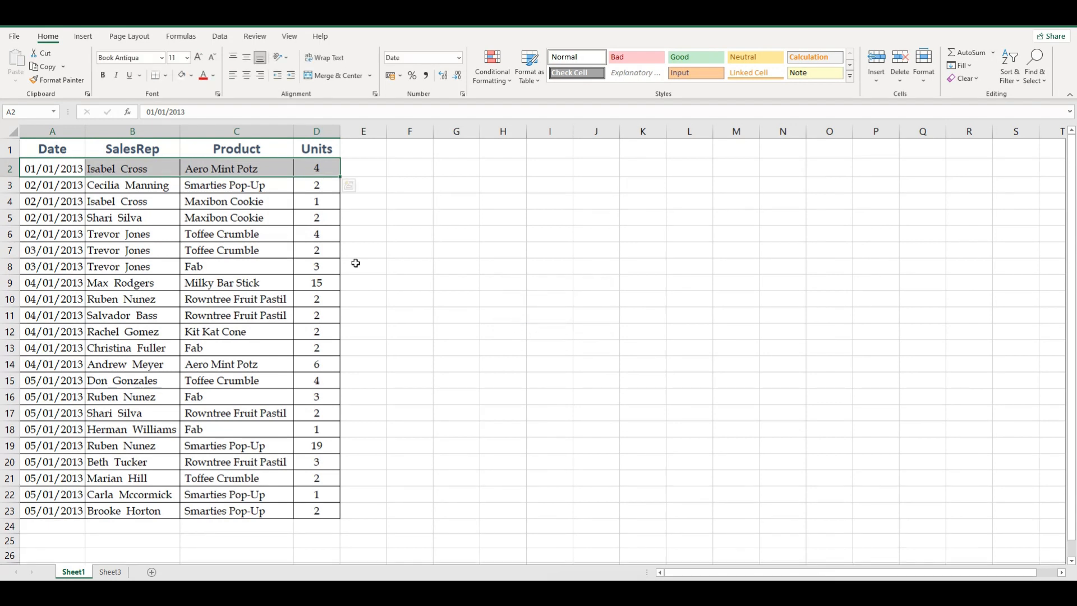
{"action": "left_click", "coordinate": [231, 188]}
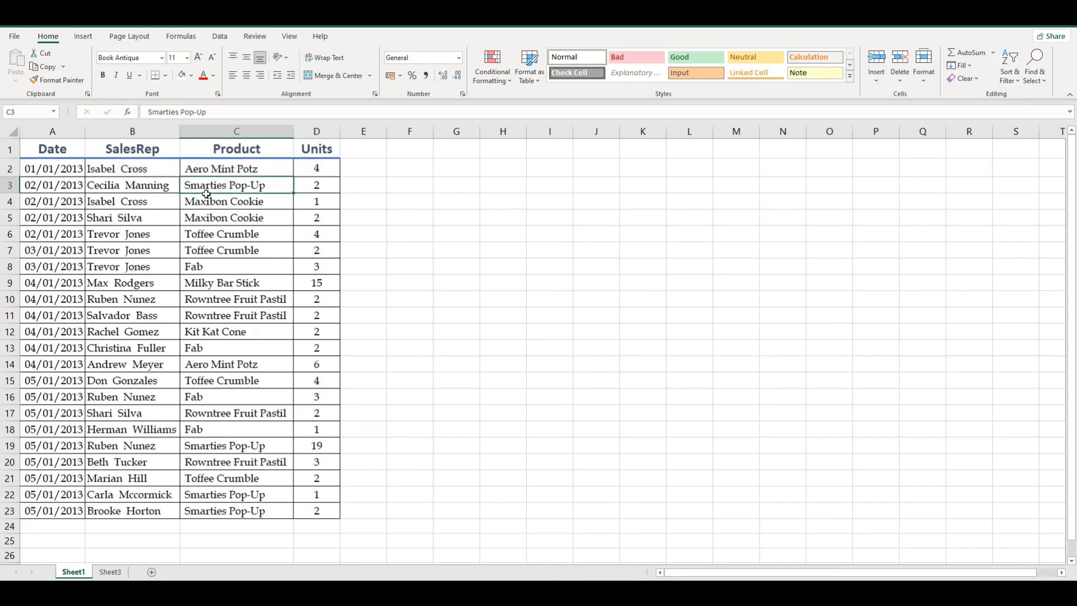
- Increase the height of row 2 in the sales table to 25
{"action": "left_click_drag", "start_coordinate": [39, 169], "coordinate": [312, 169]}
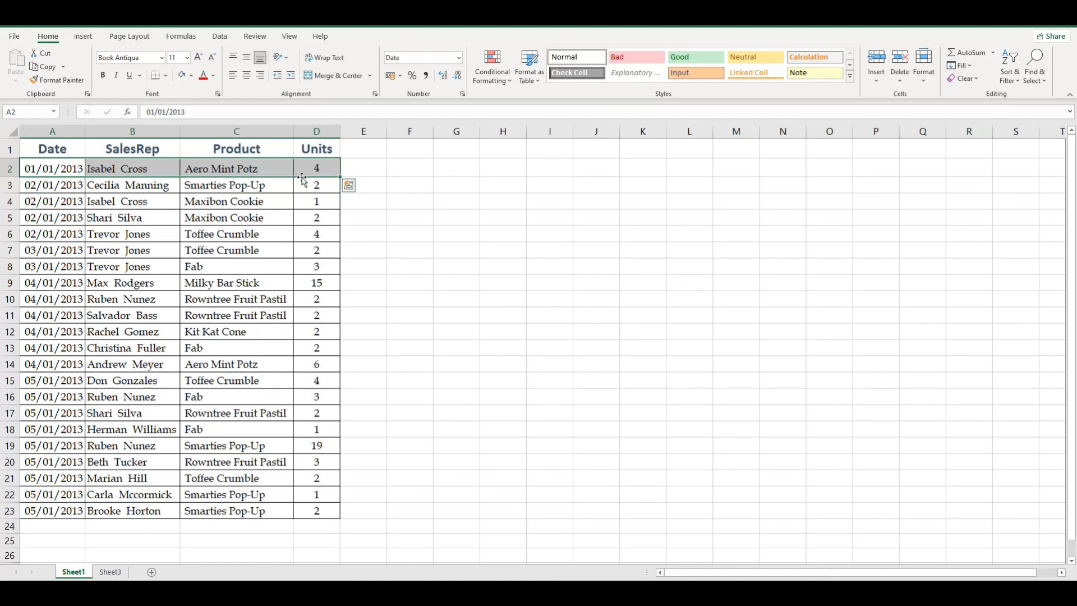
{"action": "left_click", "coordinate": [924, 71]}
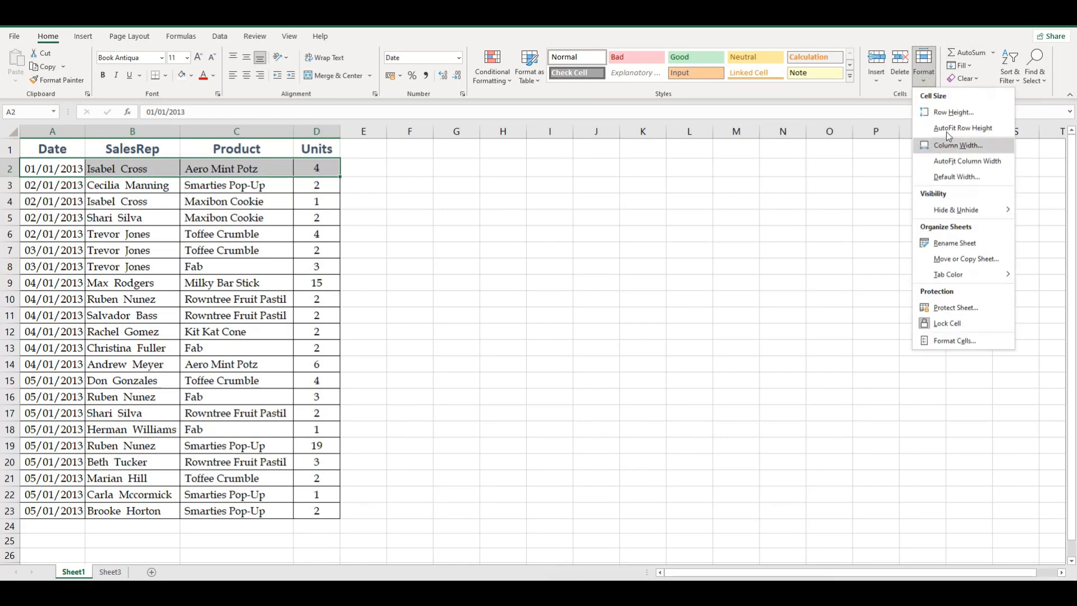
{"action": "left_click", "coordinate": [954, 112]}
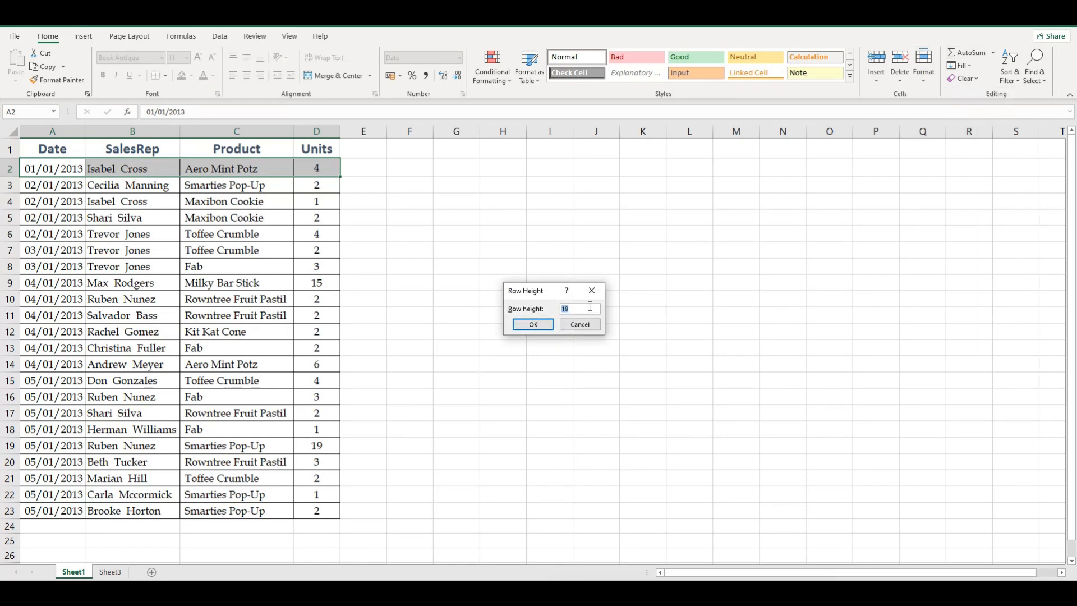
{"action": "type", "text": "25"}
{"action": "left_click", "coordinate": [533, 324]}
{"action": "left_click", "coordinate": [448, 252]}
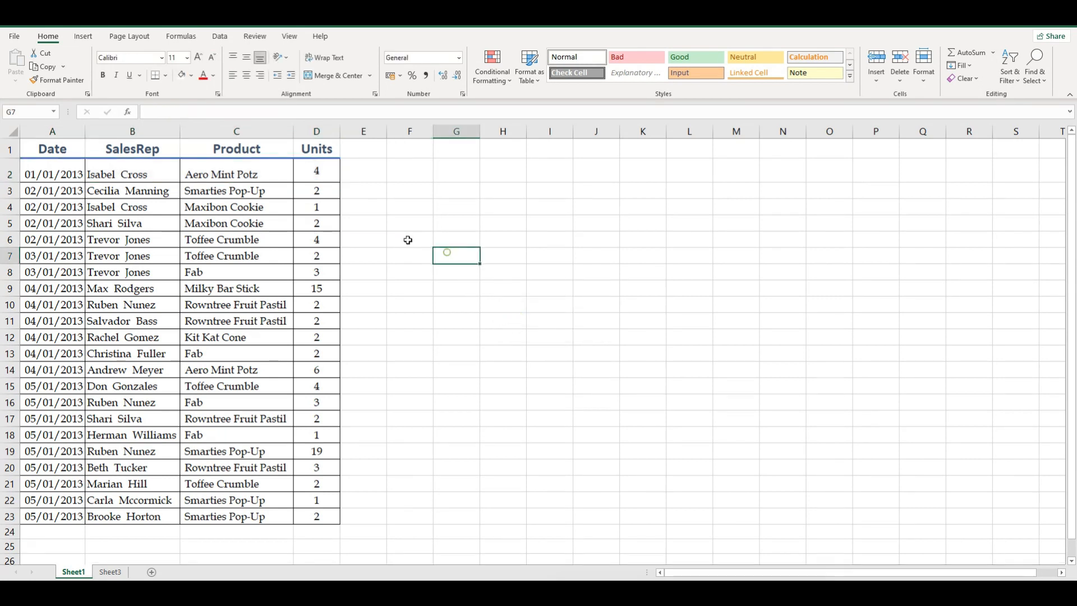
- Check the current row height of row 2 without changing it
{"action": "left_click_drag", "start_coordinate": [48, 170], "coordinate": [317, 170]}
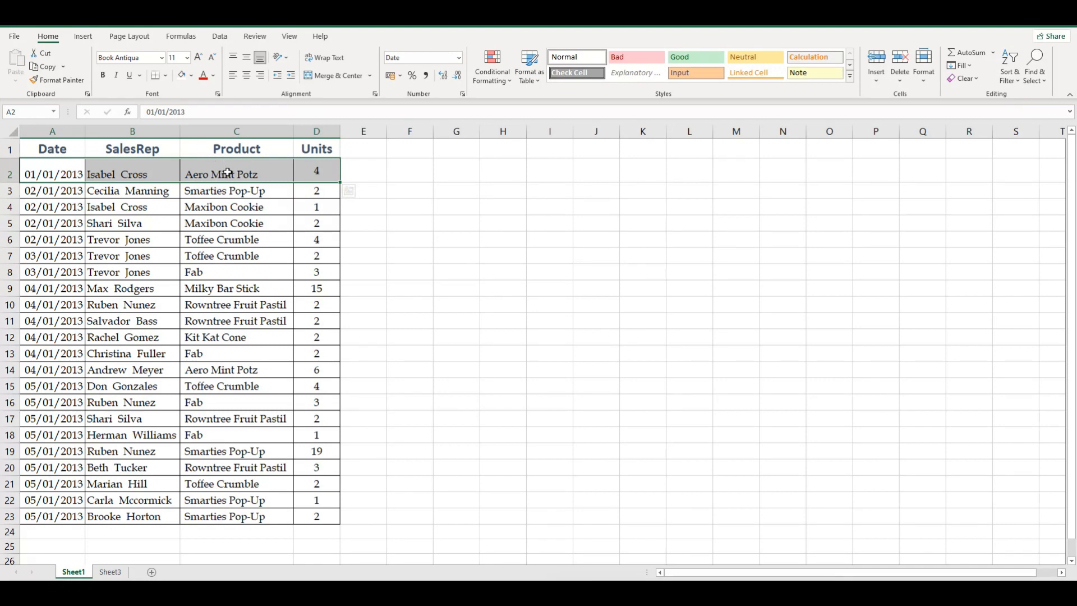
{"action": "left_click", "coordinate": [923, 66]}
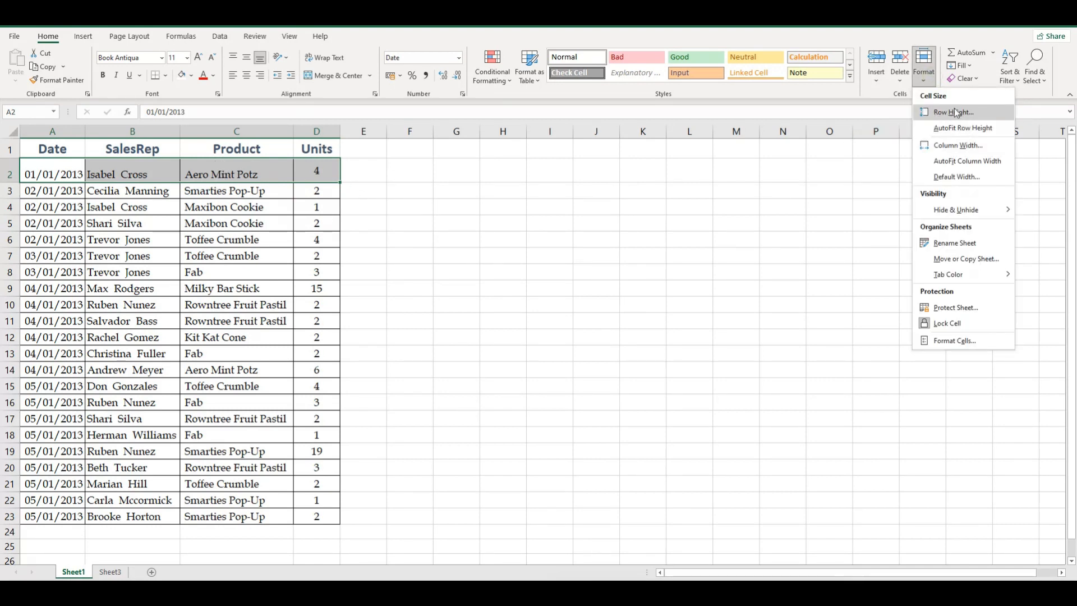
{"action": "left_click", "coordinate": [963, 112]}
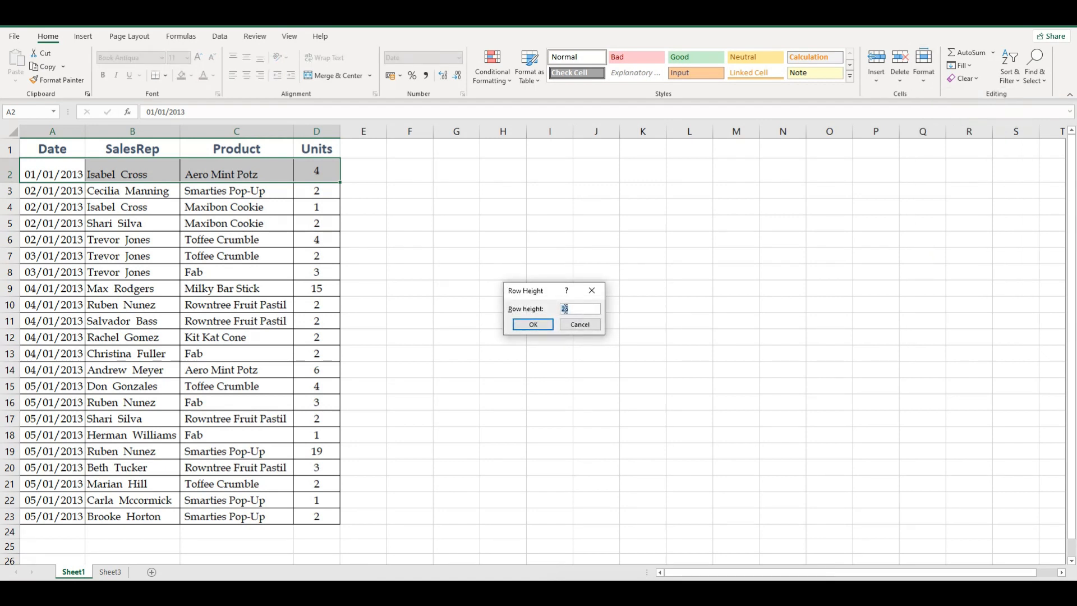
{"action": "left_click", "coordinate": [591, 290]}
{"action": "left_click", "coordinate": [427, 222]}
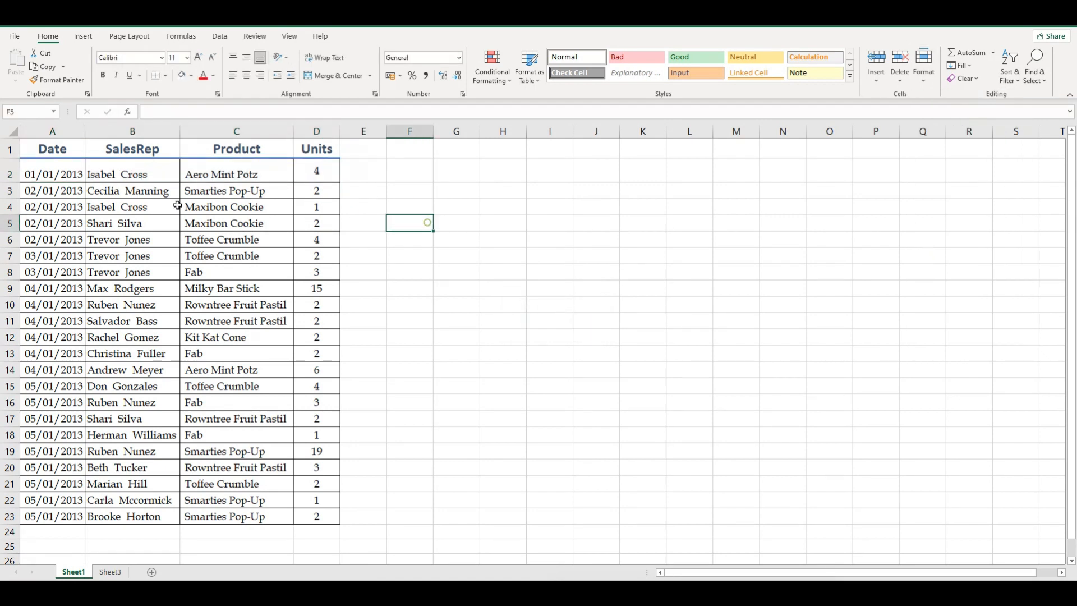
- Apply one uniform row height to all data rows of the sales table, rows 2 to 23
{"action": "left_click_drag", "start_coordinate": [52, 176], "coordinate": [329, 514]}
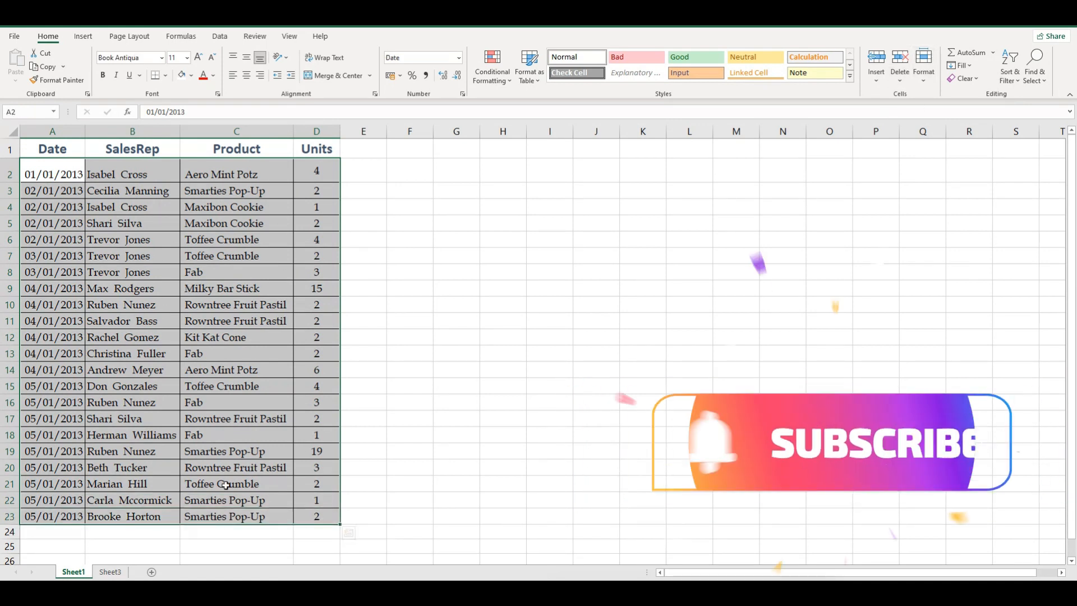
{"action": "left_click", "coordinate": [923, 66]}
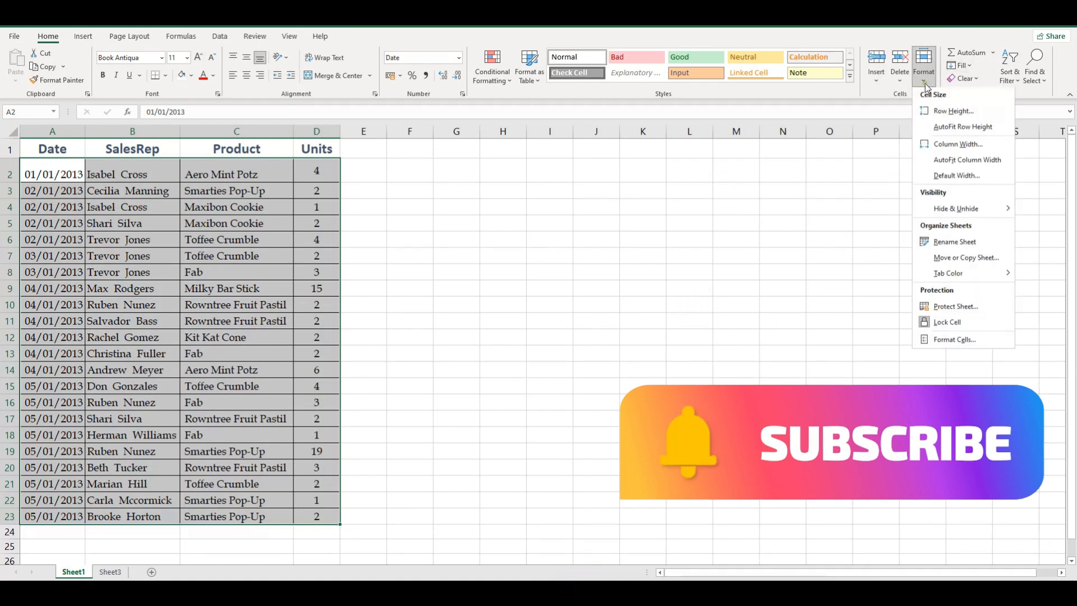
{"action": "left_click", "coordinate": [941, 113]}
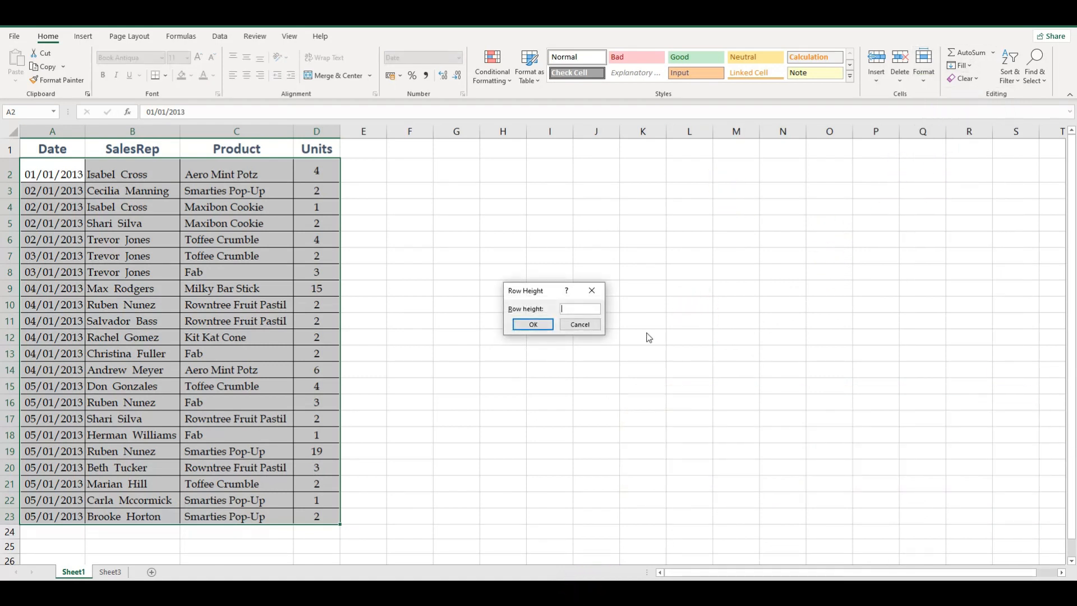
{"action": "left_click", "coordinate": [533, 324]}
- Manually enlarge rows 9, 15 and 19 of the sales table so their heights become uneven
{"action": "left_click", "coordinate": [134, 194]}
{"action": "left_click_drag", "start_coordinate": [53, 165], "coordinate": [317, 472]}
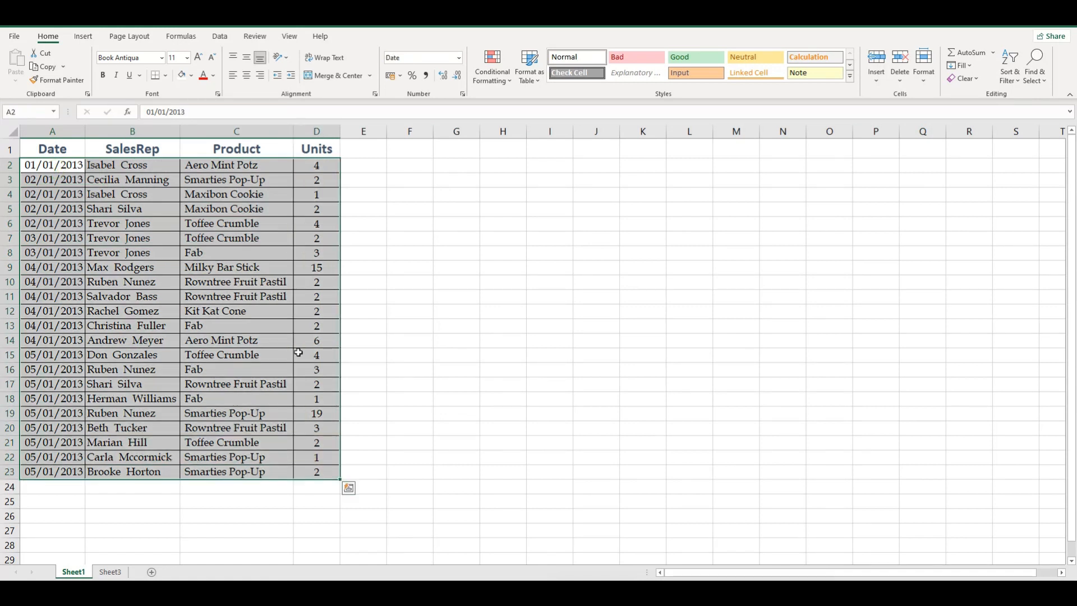
{"action": "left_click", "coordinate": [548, 288]}
{"action": "left_click", "coordinate": [155, 268]}
{"action": "left_click_drag", "start_coordinate": [10, 274], "coordinate": [10, 303]}
{"action": "left_click", "coordinate": [26, 354]}
{"action": "left_click_drag", "start_coordinate": [10, 391], "coordinate": [10, 408]}
{"action": "left_click", "coordinate": [56, 459]}
{"action": "left_click_drag", "start_coordinate": [10, 466], "coordinate": [10, 480]}
{"action": "left_click", "coordinate": [110, 393]}
- Apply one uniform row height to rows 2 to 23 of the sales table, evening out the manually enlarged rows
{"action": "left_click_drag", "start_coordinate": [69, 168], "coordinate": [321, 534]}
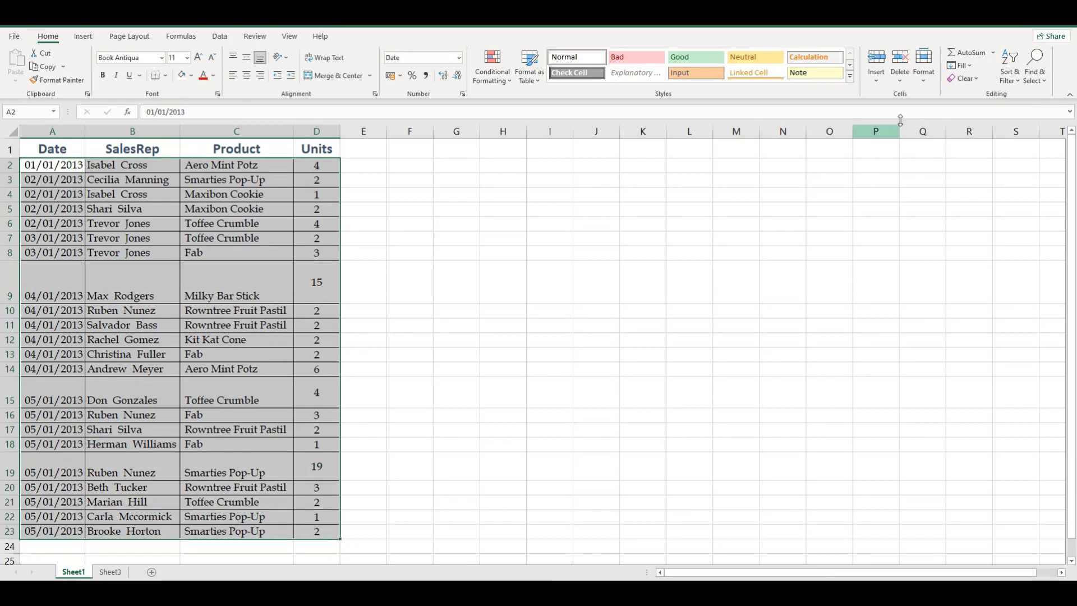
{"action": "left_click", "coordinate": [928, 71]}
{"action": "left_click", "coordinate": [951, 108]}
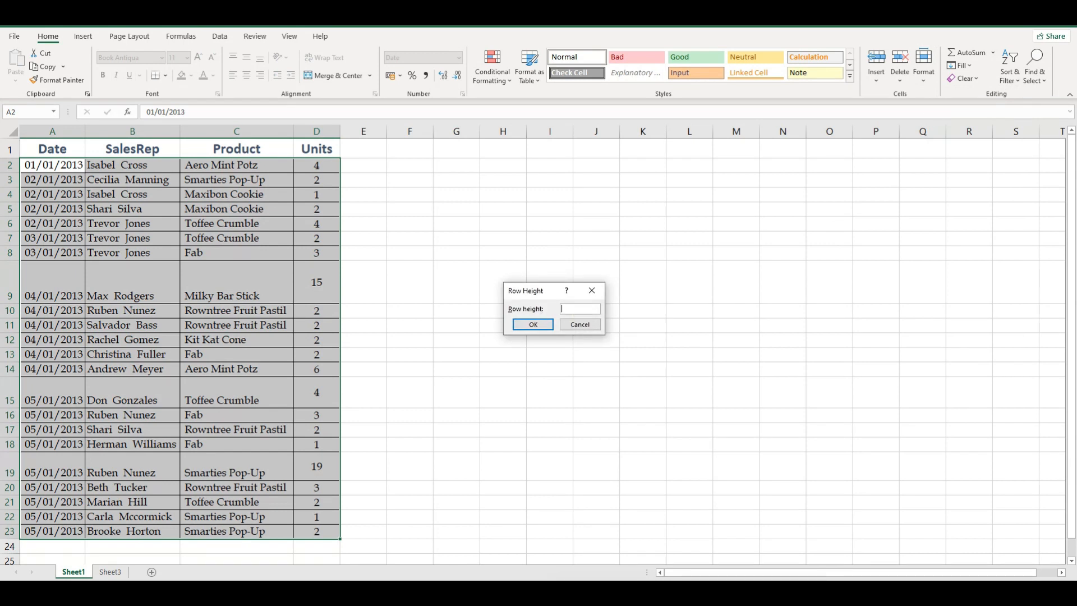
{"action": "left_click", "coordinate": [536, 323]}
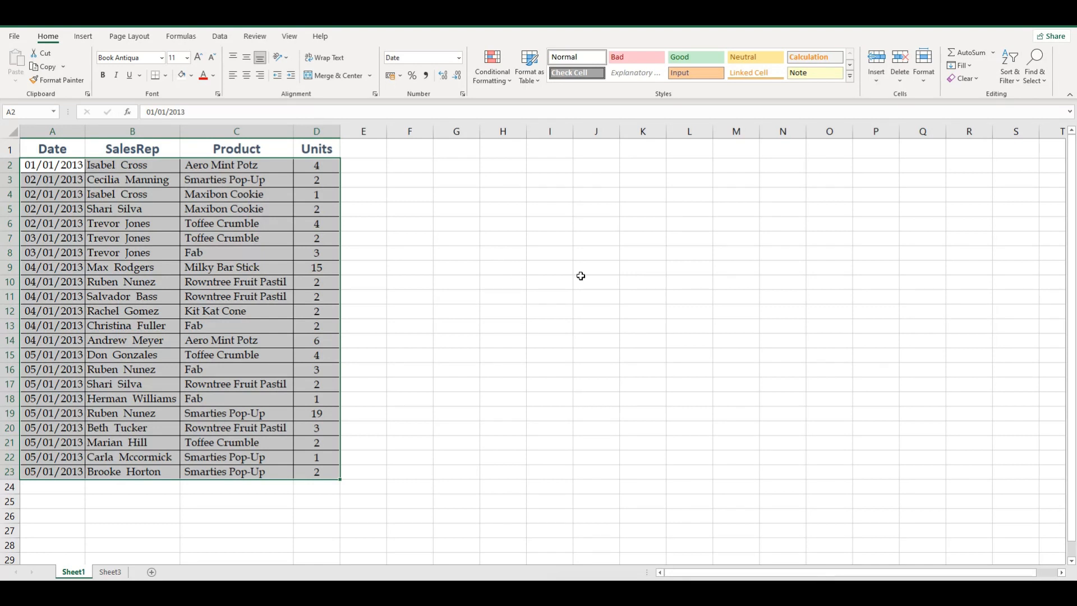
- AutoFit the row height of the sales table's data rows, rows 2 to 23
{"action": "left_click", "coordinate": [936, 79]}
{"action": "left_click", "coordinate": [946, 131]}
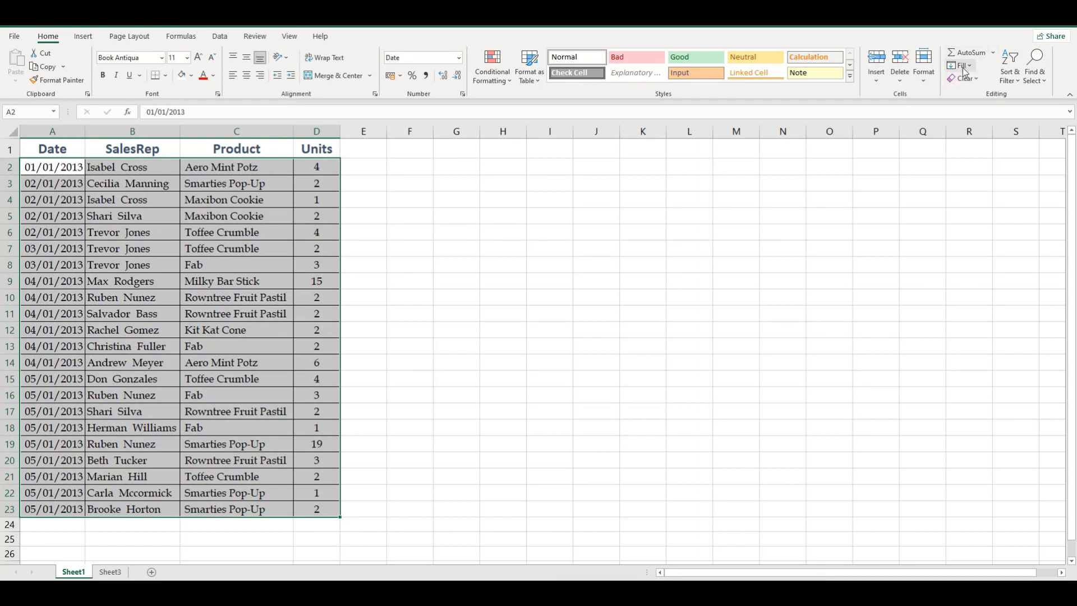
- Set the column width of all four sales table columns, A to D, to 15
{"action": "left_click", "coordinate": [927, 82]}
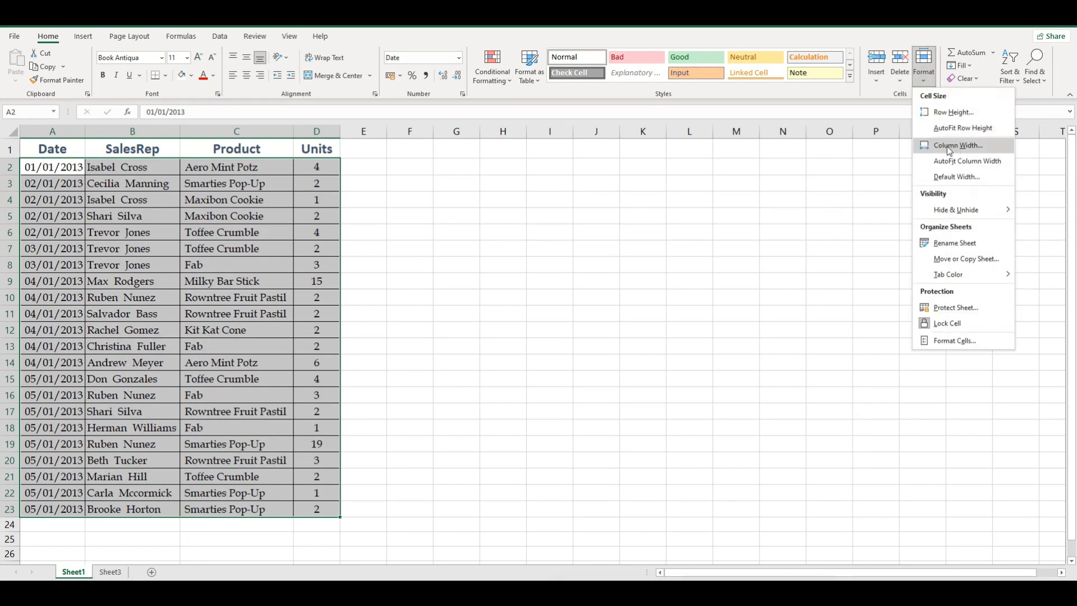
{"action": "left_click", "coordinate": [954, 147]}
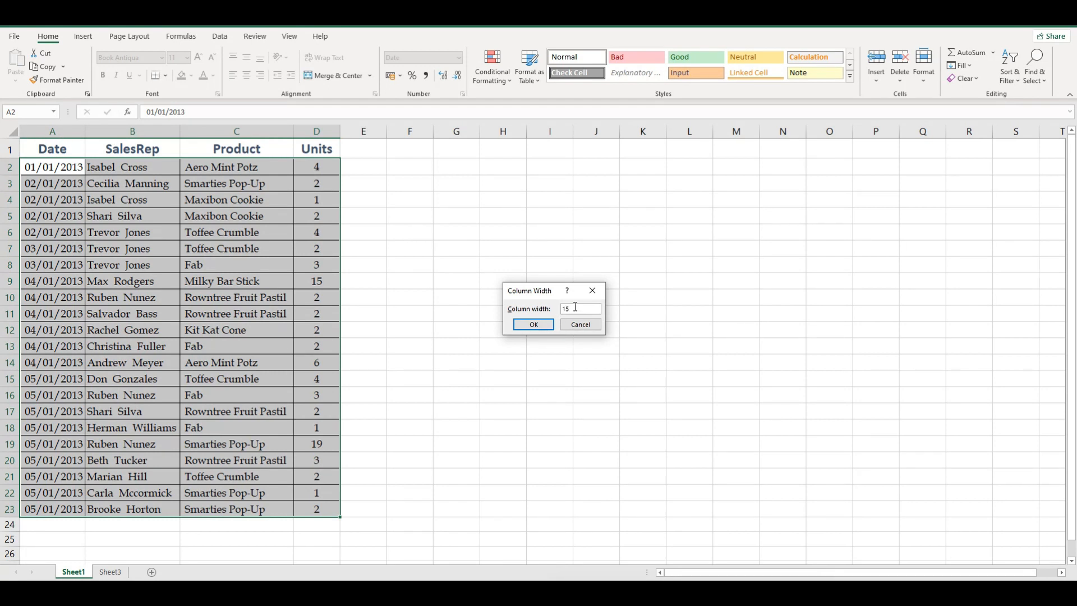
{"action": "left_click", "coordinate": [533, 325]}
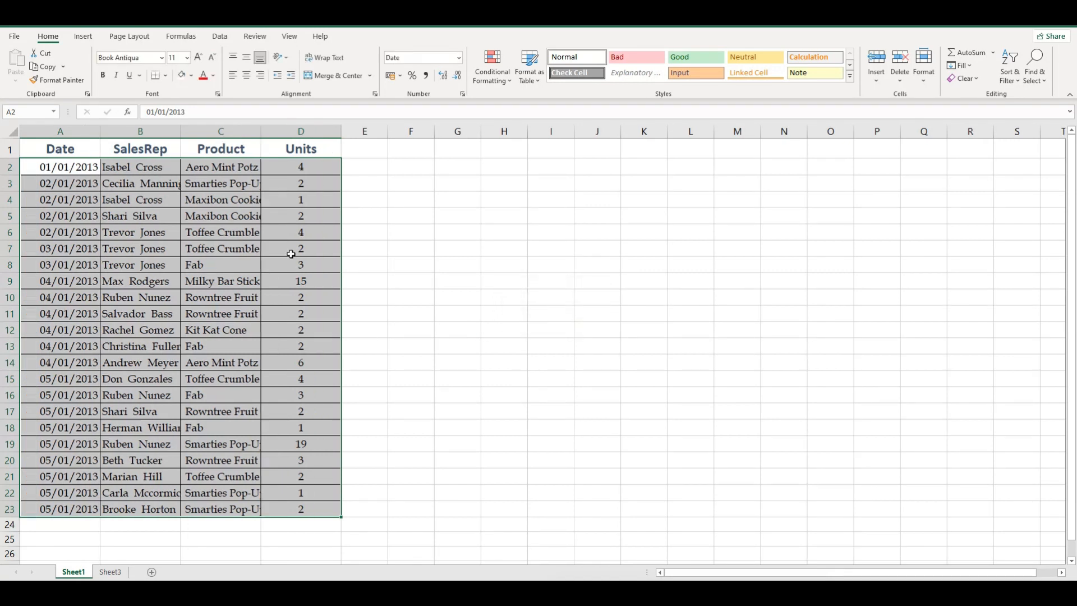
{"action": "left_click", "coordinate": [239, 187]}
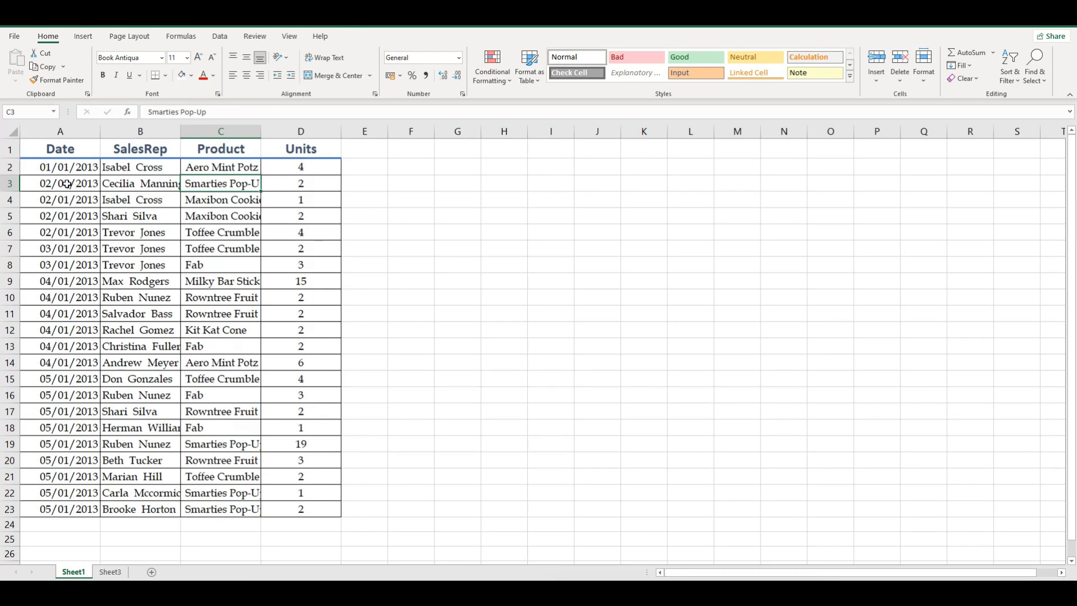
- Set the width of the Date column alone to 20
{"action": "left_click_drag", "start_coordinate": [59, 167], "coordinate": [294, 508]}
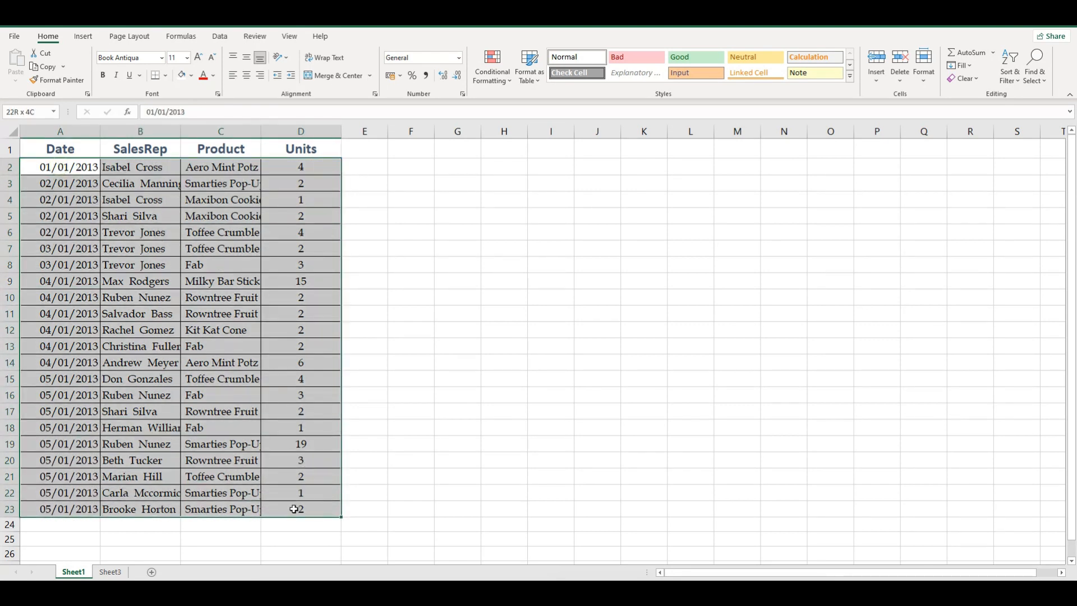
{"action": "left_click", "coordinate": [477, 314]}
{"action": "left_click_drag", "start_coordinate": [80, 164], "coordinate": [79, 509]}
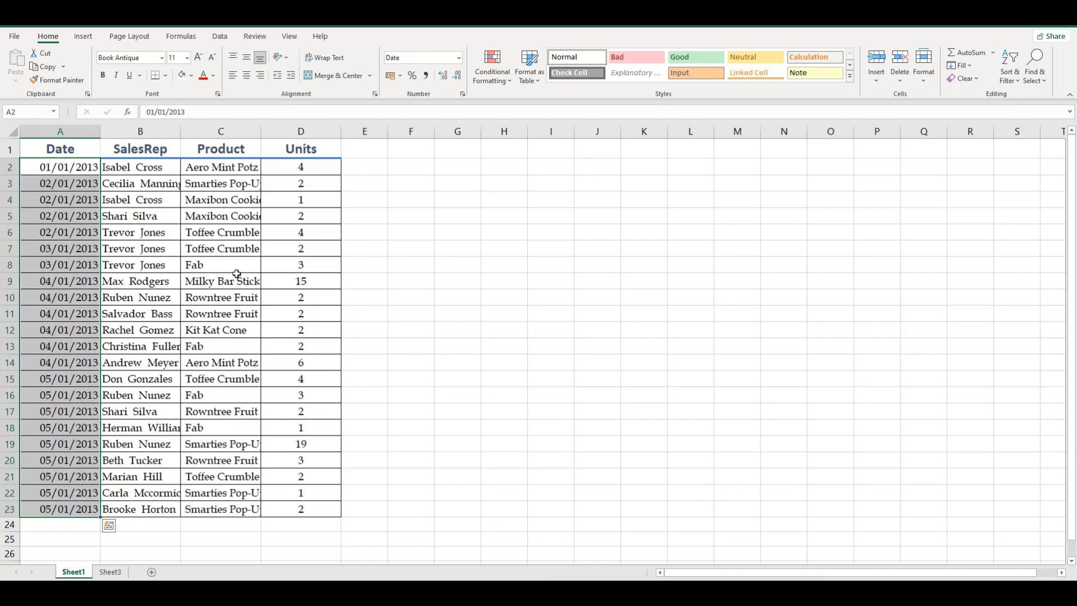
{"action": "left_click", "coordinate": [924, 70]}
{"action": "left_click", "coordinate": [956, 147]}
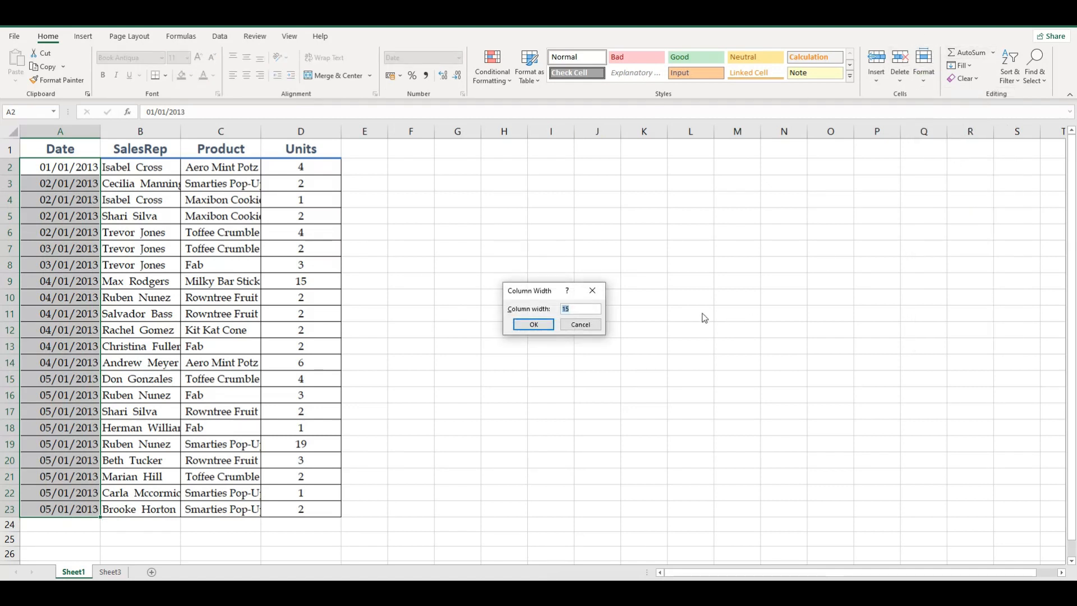
{"action": "type", "text": "20"}
{"action": "left_click", "coordinate": [533, 324]}
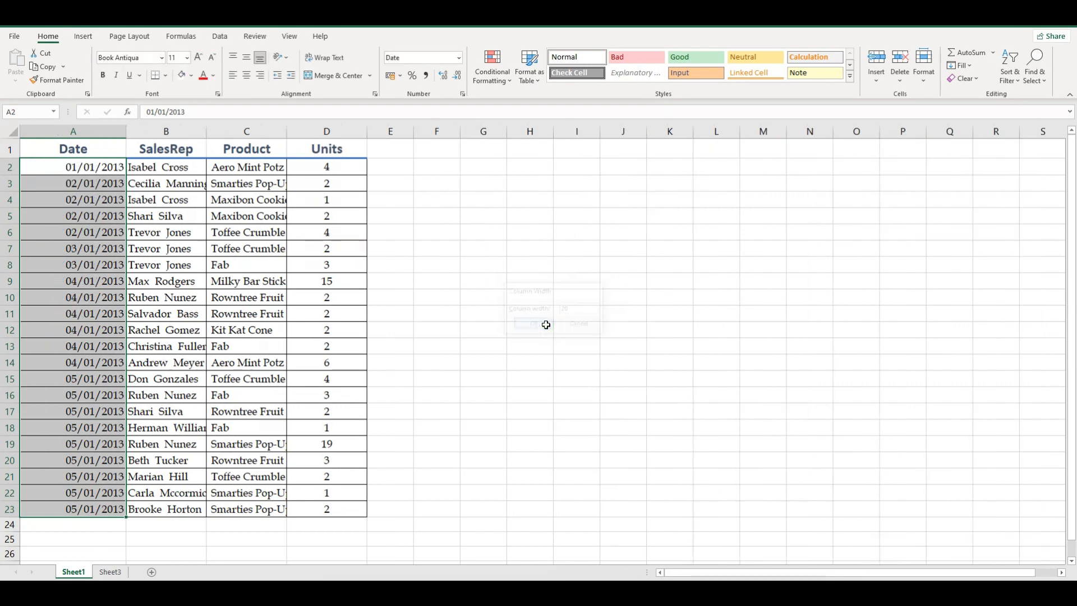
{"action": "left_click", "coordinate": [89, 162]}
{"action": "left_click", "coordinate": [99, 132]}
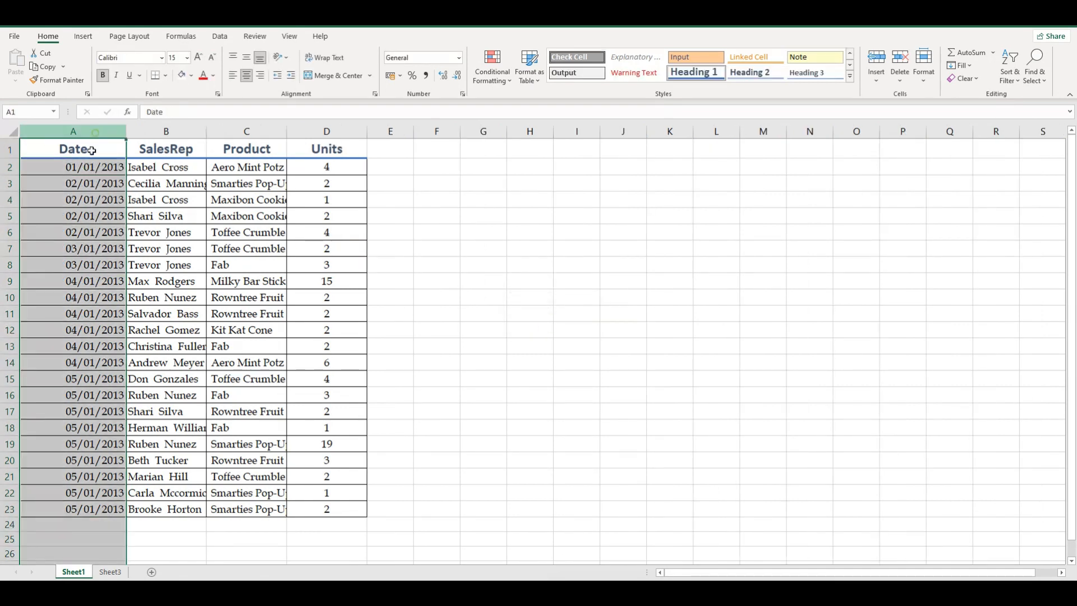
{"action": "left_click_drag", "start_coordinate": [92, 168], "coordinate": [79, 510]}
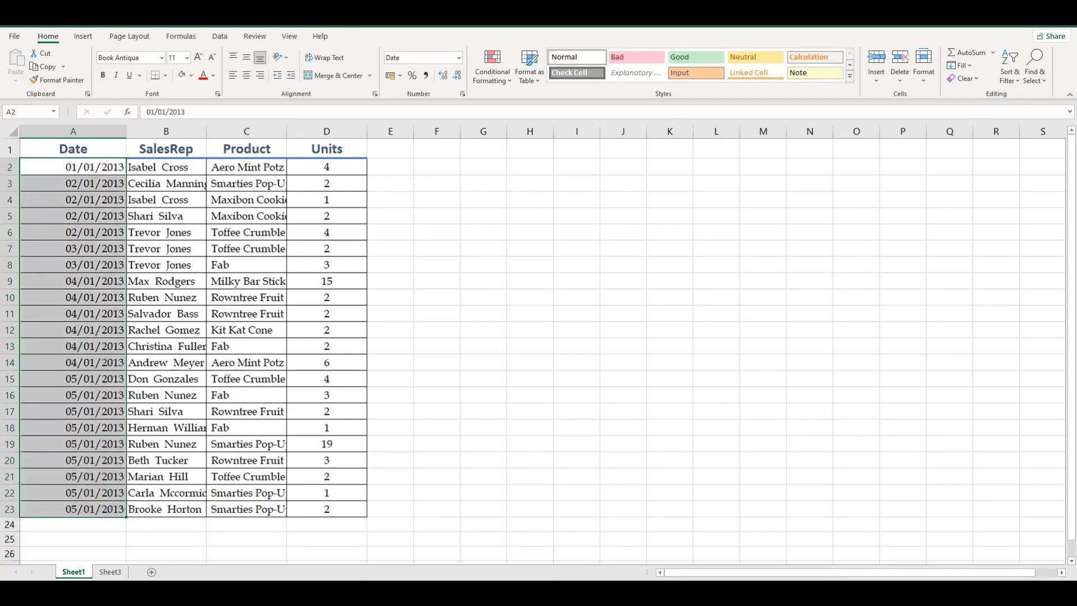
{"action": "left_click", "coordinate": [924, 79]}
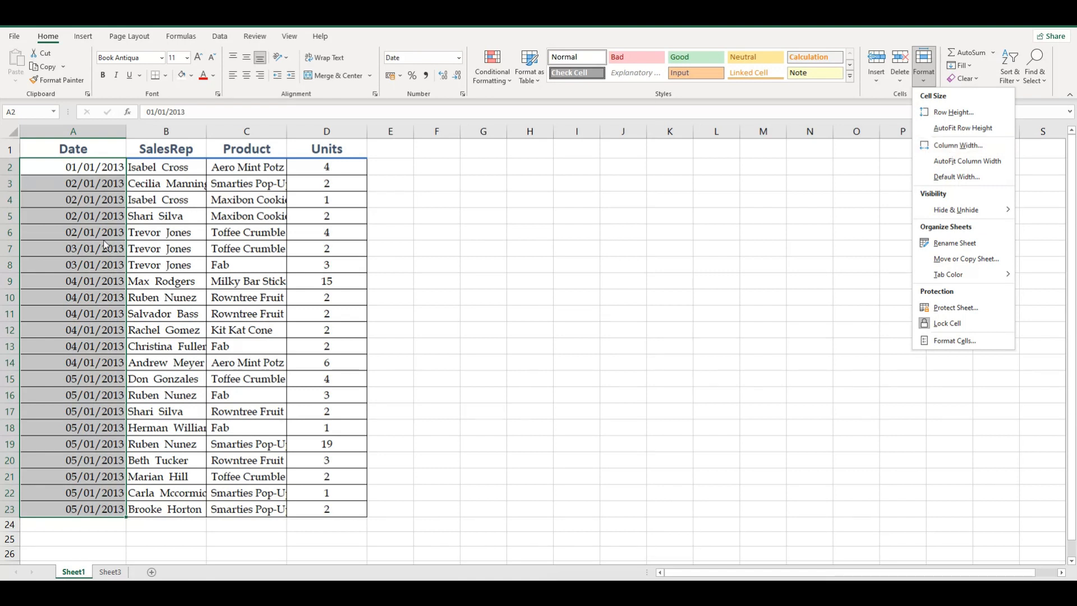
{"action": "left_click", "coordinate": [428, 310]}
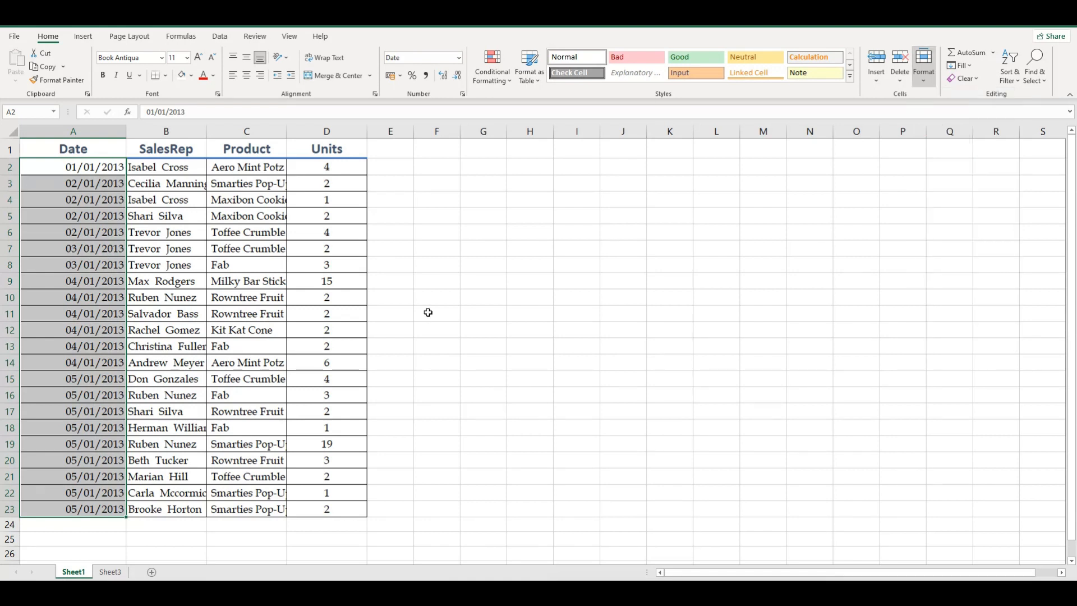
- AutoFit the widths of columns A to D to the contents of the data range A2:D23
{"action": "left_click", "coordinate": [253, 230]}
{"action": "left_click", "coordinate": [87, 165]}
{"action": "left_click_drag", "start_coordinate": [86, 164], "coordinate": [358, 510]}
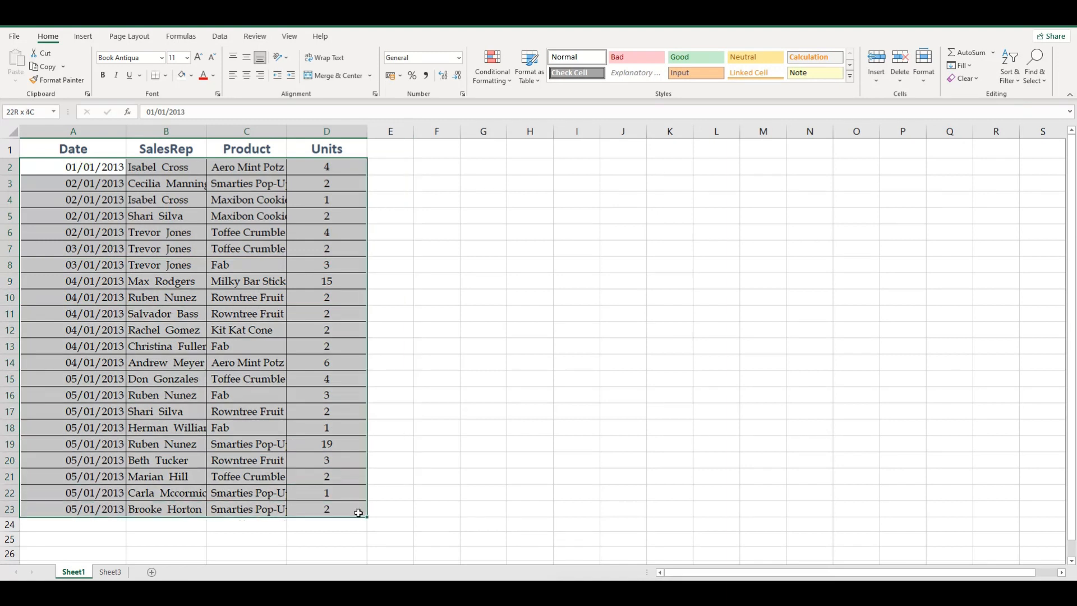
{"action": "left_click", "coordinate": [924, 64]}
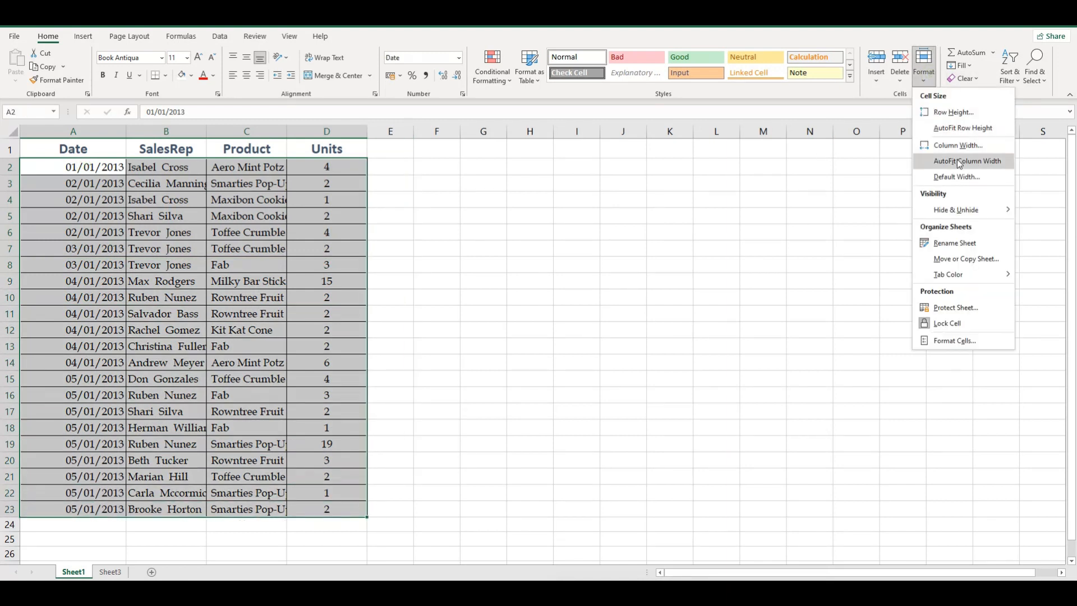
{"action": "left_click", "coordinate": [975, 163]}
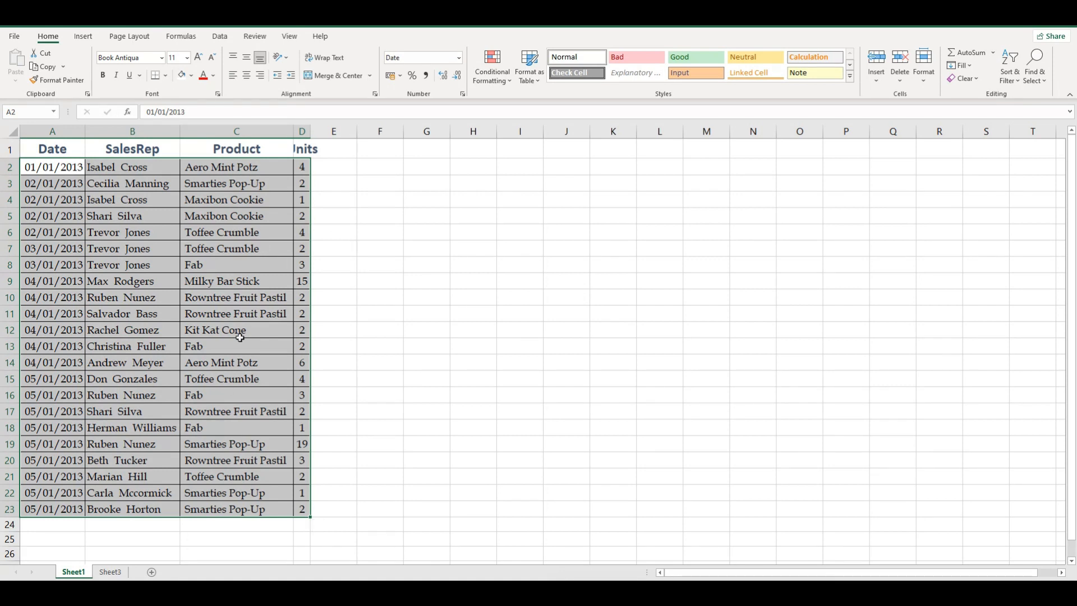
- Select the whole sales table including its headers and check the sheet's standard column width, accepting the existing value
{"action": "left_click", "coordinate": [158, 215]}
{"action": "left_click_drag", "start_coordinate": [56, 166], "coordinate": [297, 509]}
{"action": "left_click_drag", "start_coordinate": [49, 149], "coordinate": [302, 509]}
{"action": "left_click", "coordinate": [928, 78]}
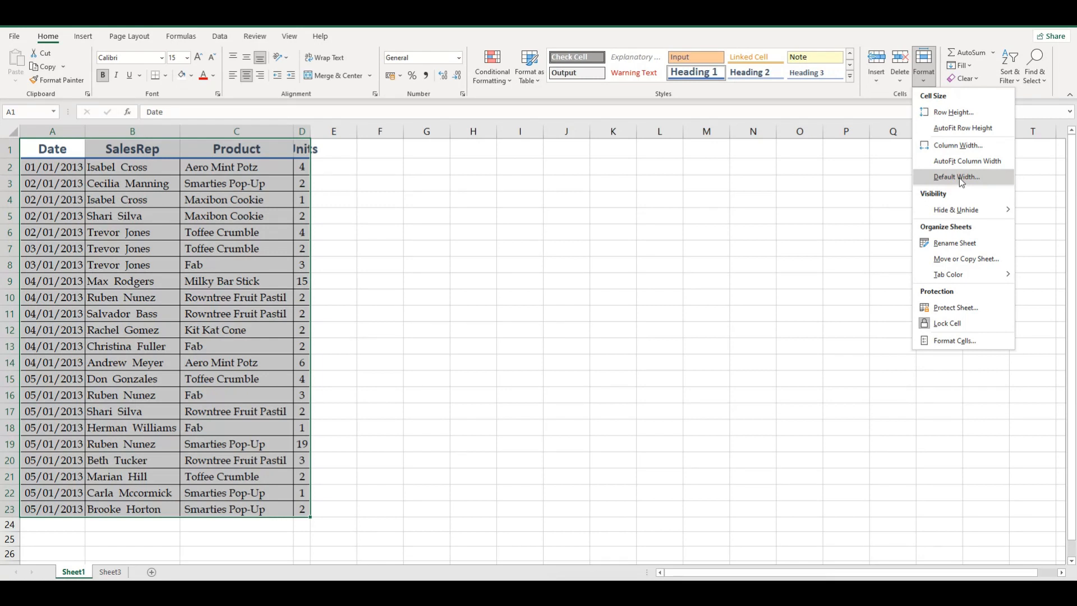
{"action": "left_click", "coordinate": [954, 178]}
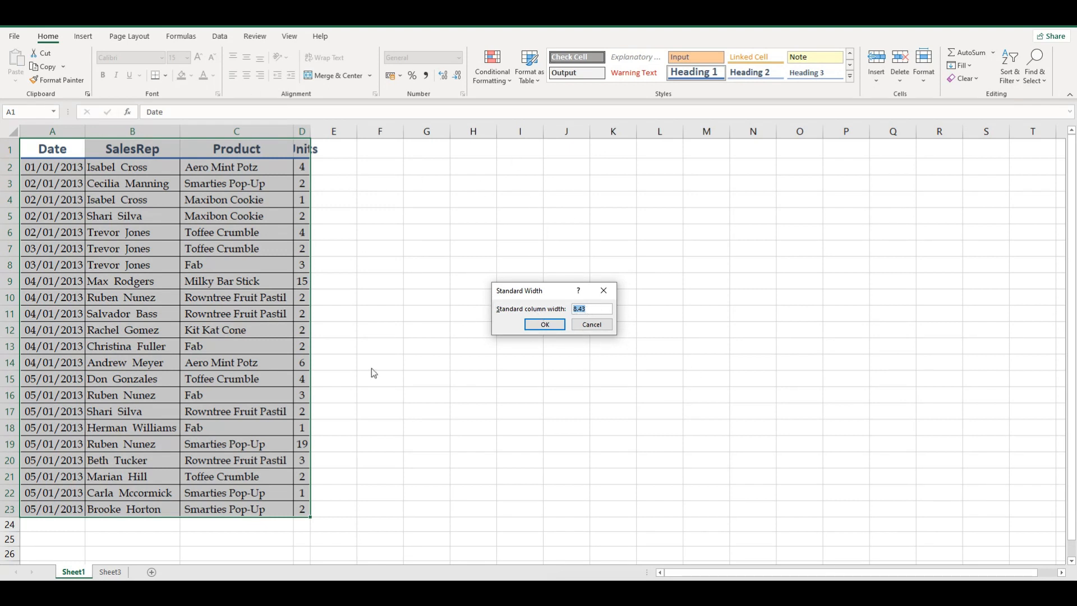
{"action": "left_click", "coordinate": [545, 326]}
- AutoFit the Units column so its width matches its header
{"action": "left_click", "coordinate": [380, 259]}
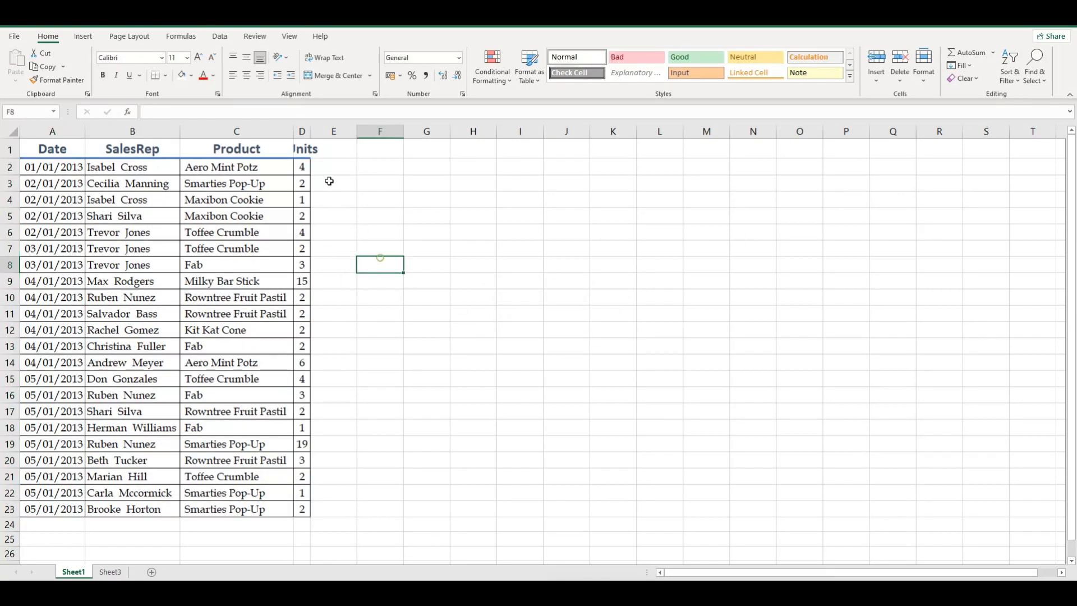
{"action": "double_click", "coordinate": [311, 132]}
{"action": "left_click_drag", "start_coordinate": [56, 148], "coordinate": [318, 506]}
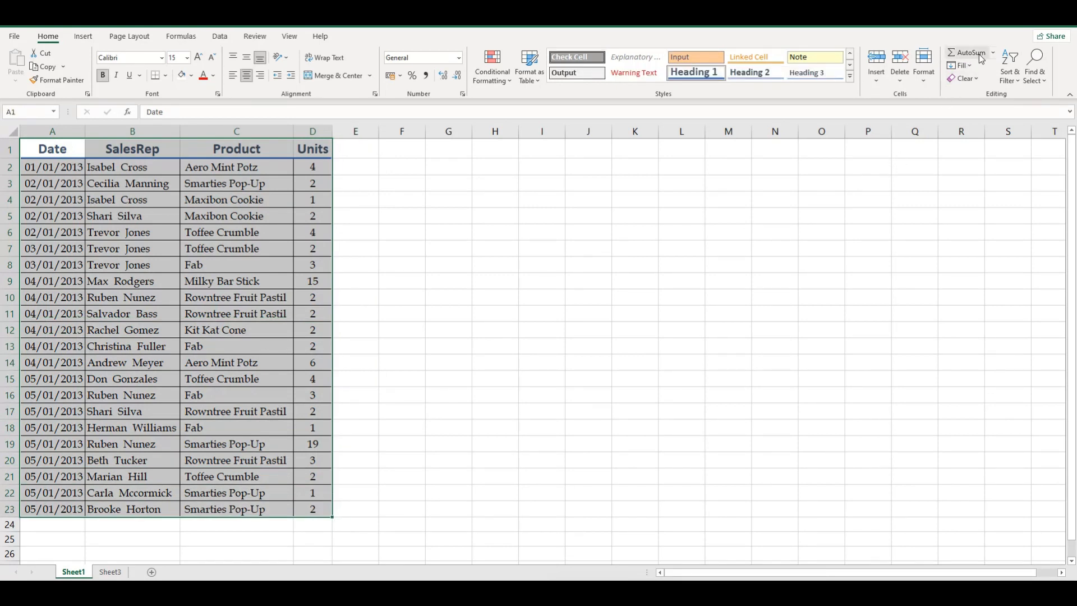
{"action": "left_click", "coordinate": [923, 70]}
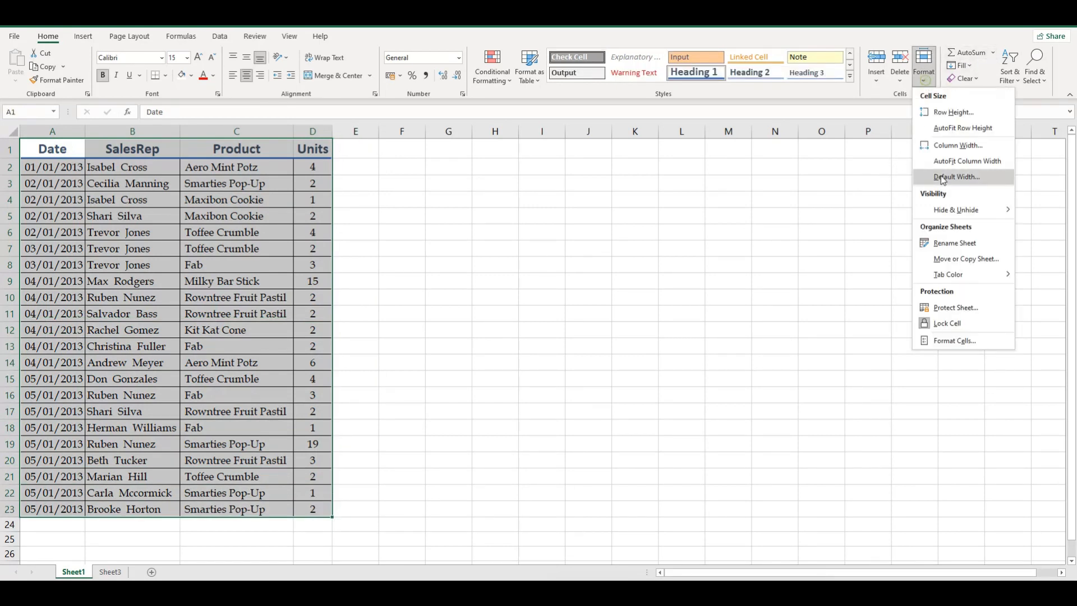
{"action": "mouse_move", "coordinate": [950, 203]}
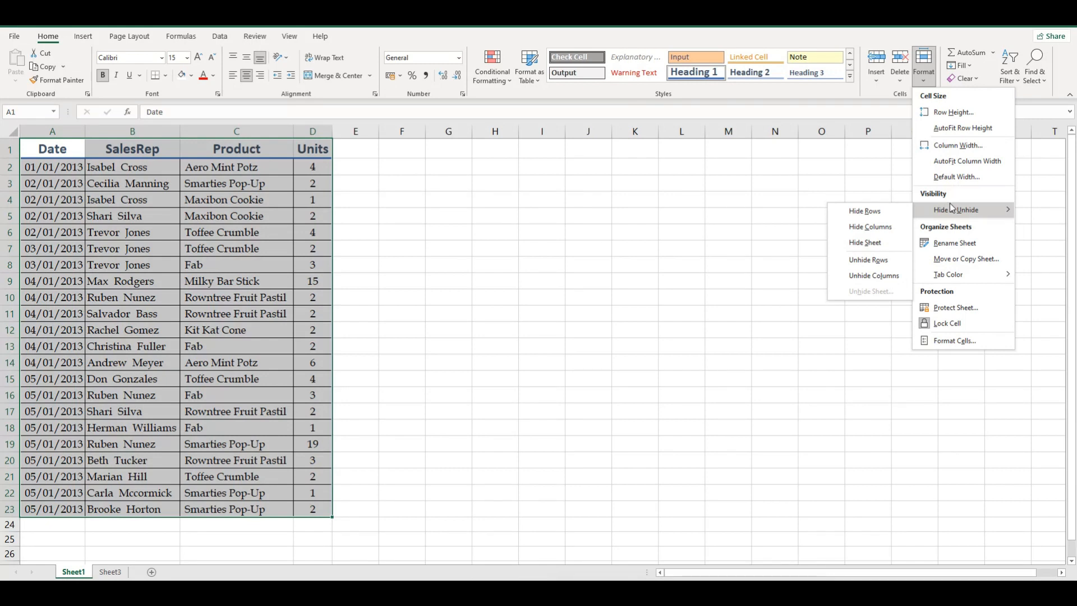
{"action": "left_click", "coordinate": [99, 205]}
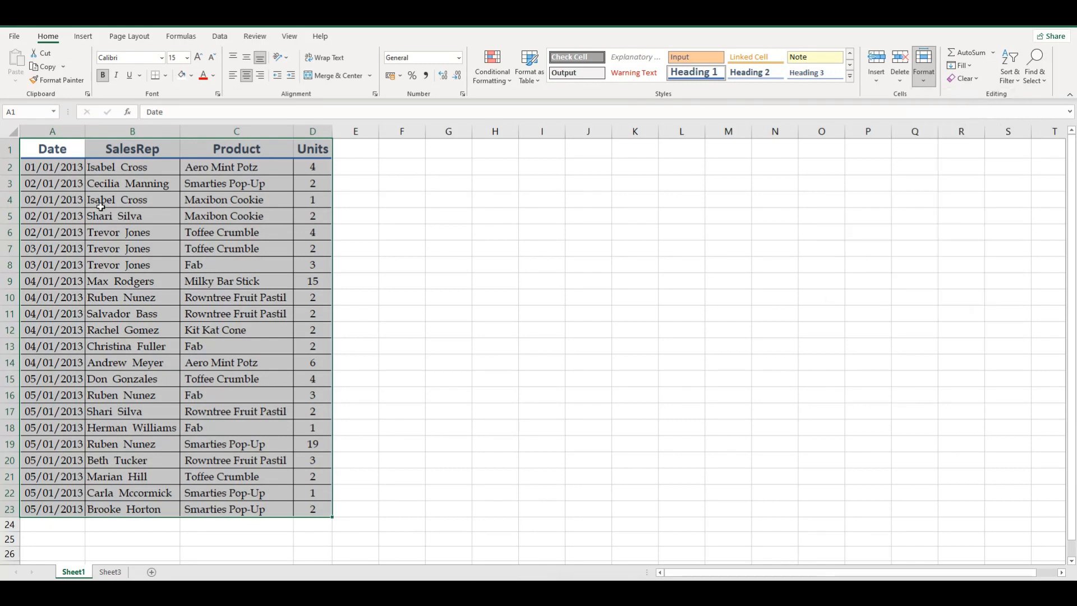
{"action": "left_click", "coordinate": [63, 132]}
{"action": "left_click", "coordinate": [280, 268]}
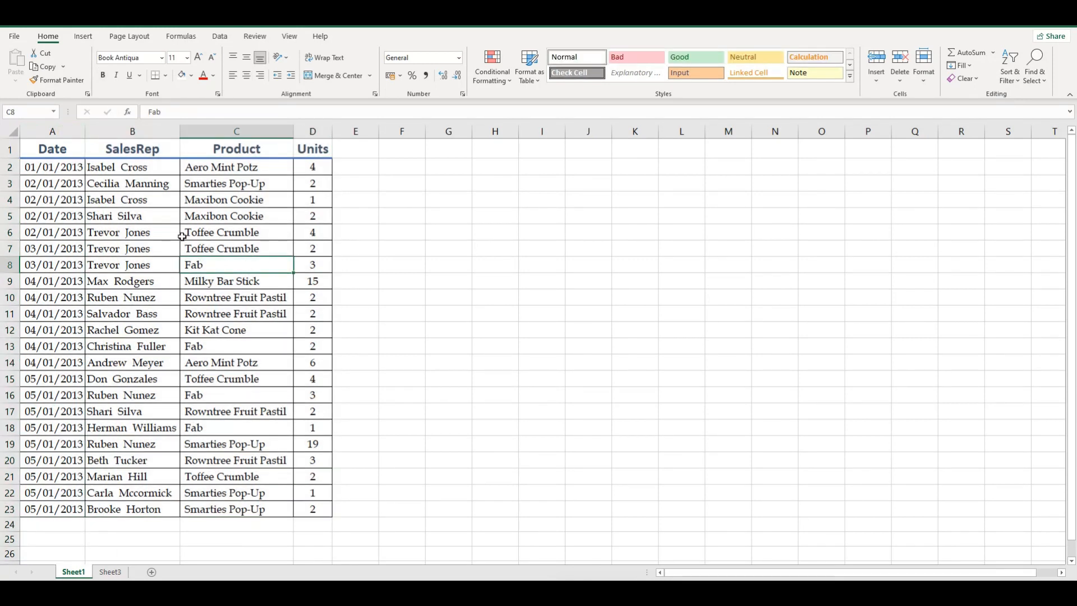
- Hide the Date column, column A, of the sales table
{"action": "left_click", "coordinate": [68, 131]}
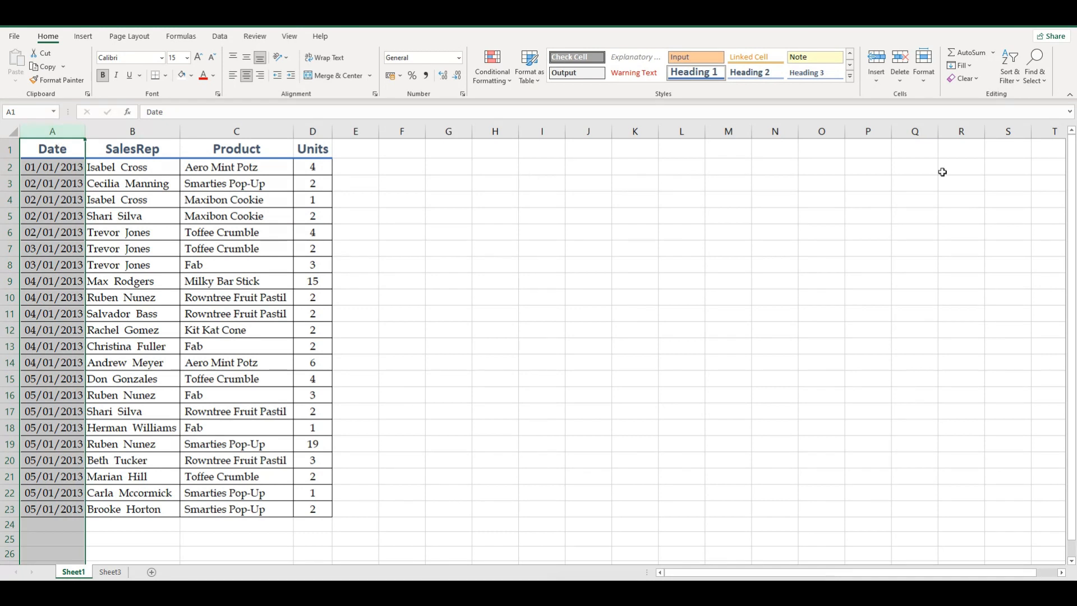
{"action": "left_click", "coordinate": [920, 84]}
{"action": "mouse_move", "coordinate": [957, 214]}
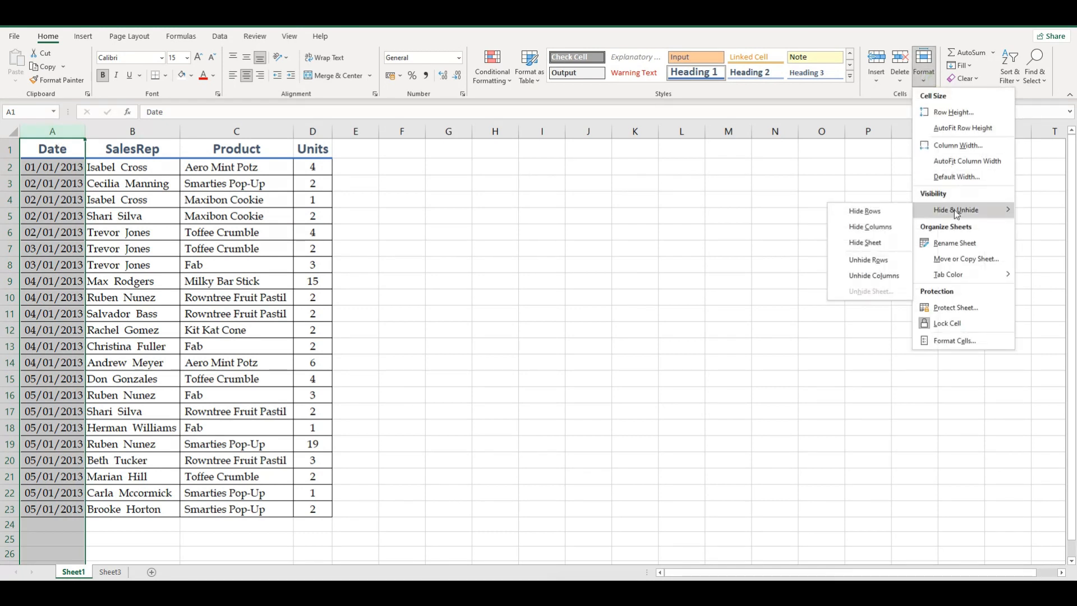
{"action": "left_click", "coordinate": [868, 227]}
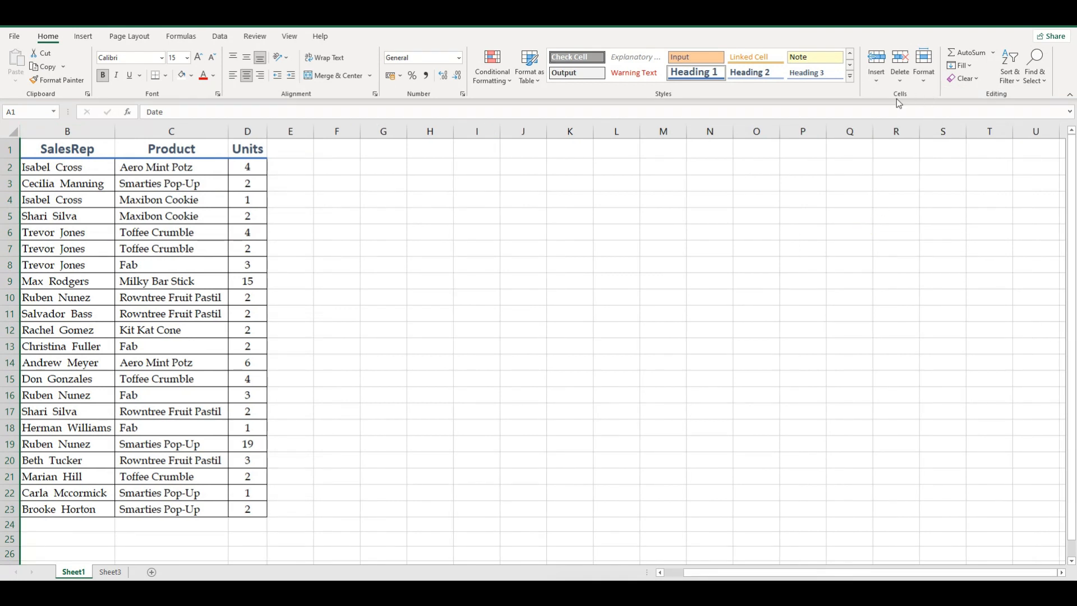
- Undo the hiding of the Date column
{"action": "left_click", "coordinate": [928, 79]}
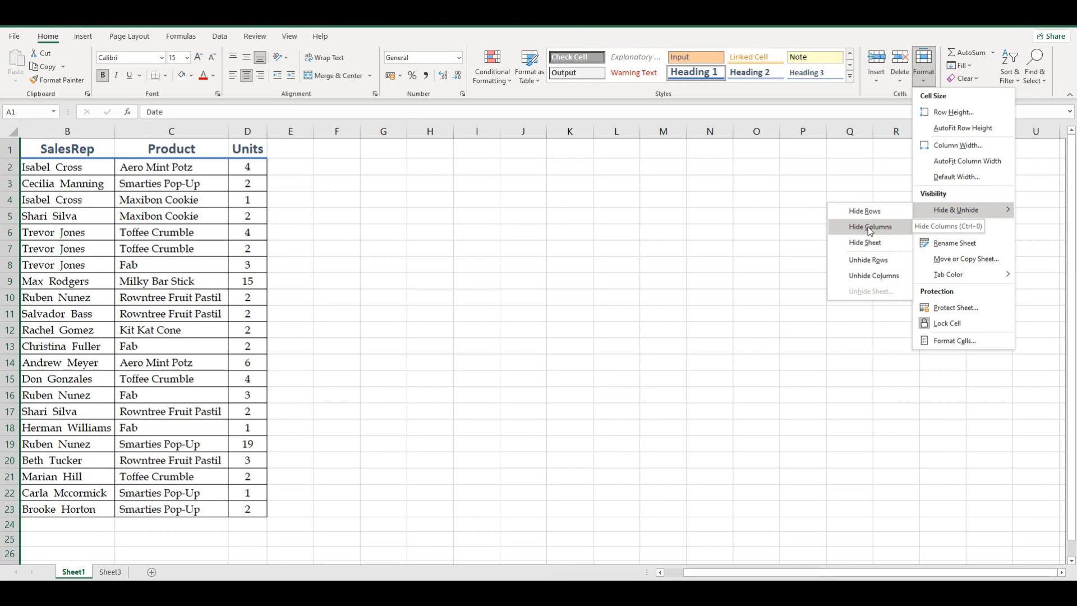
{"action": "left_click", "coordinate": [46, 136]}
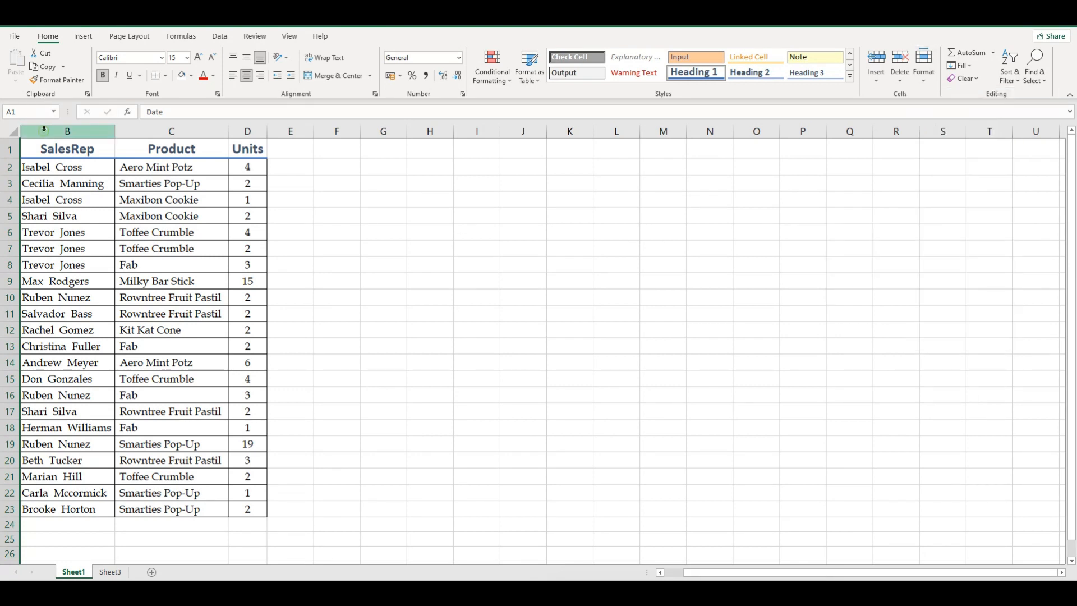
{"action": "left_click", "coordinate": [45, 132]}
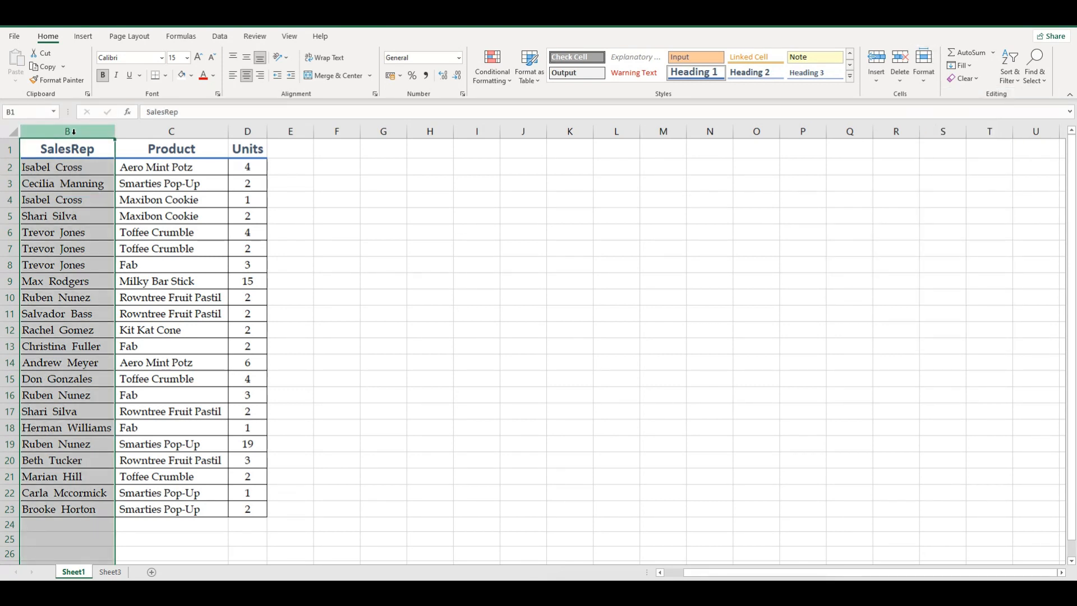
{"action": "key", "text": "ctrl+z"}
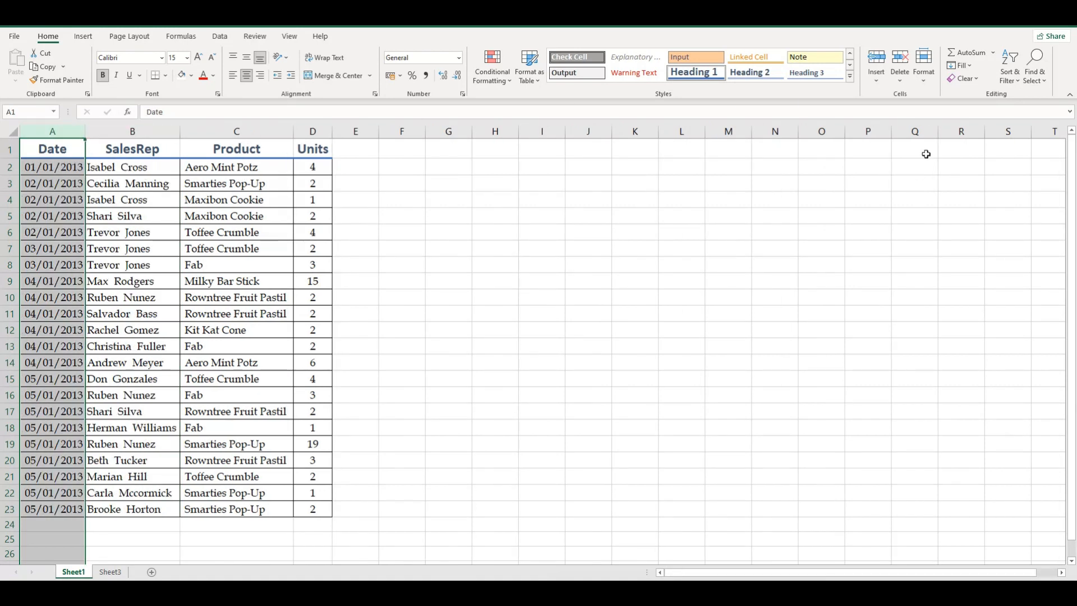
- Hide the Date column of the sales table once more
{"action": "left_click", "coordinate": [924, 70]}
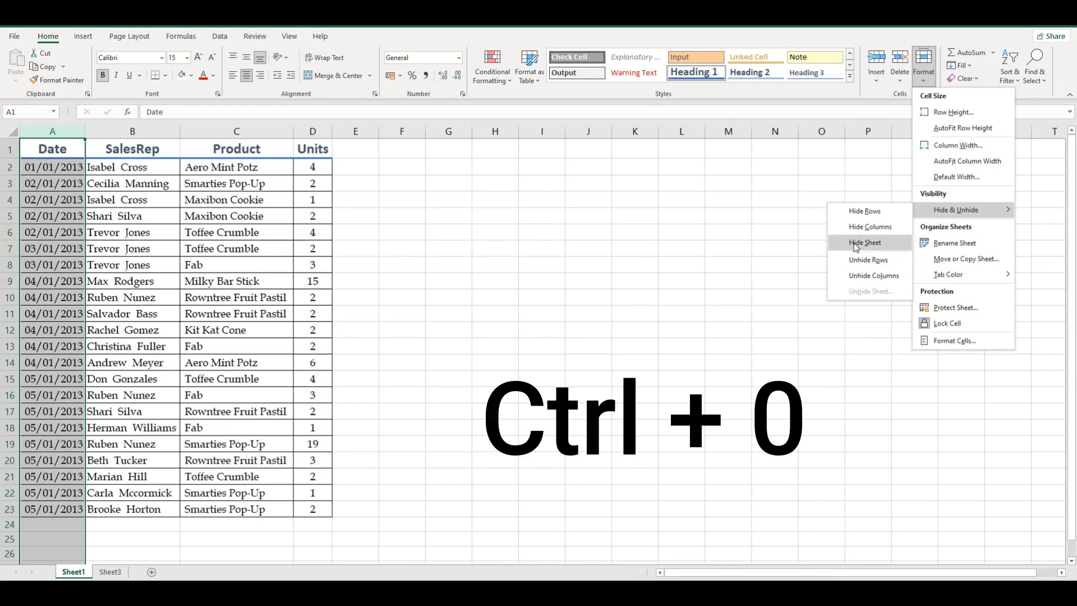
{"action": "left_click", "coordinate": [456, 218]}
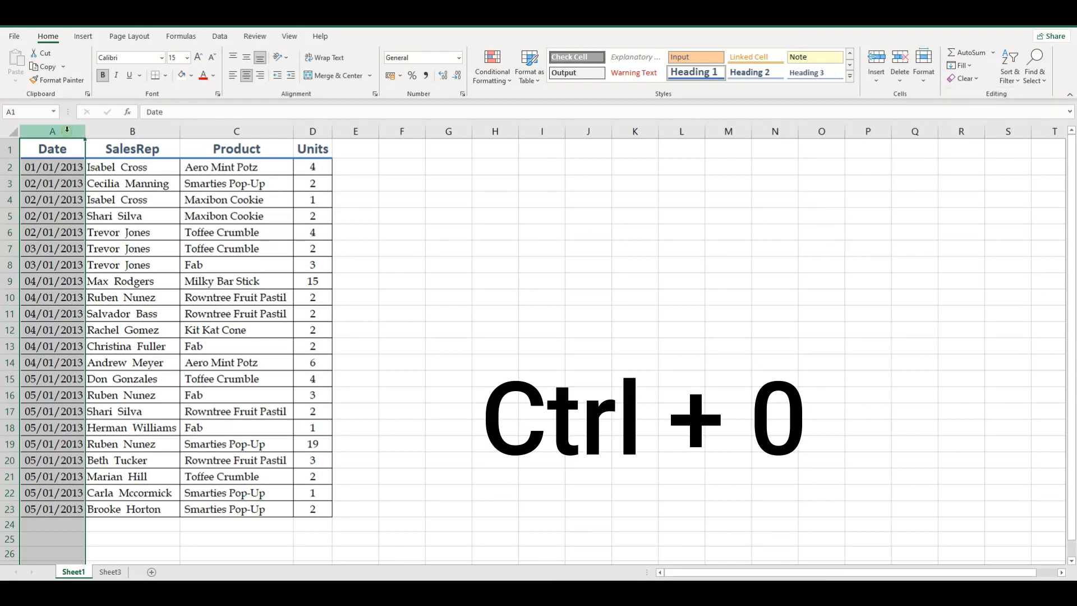
{"action": "key", "text": "ctrl+0"}
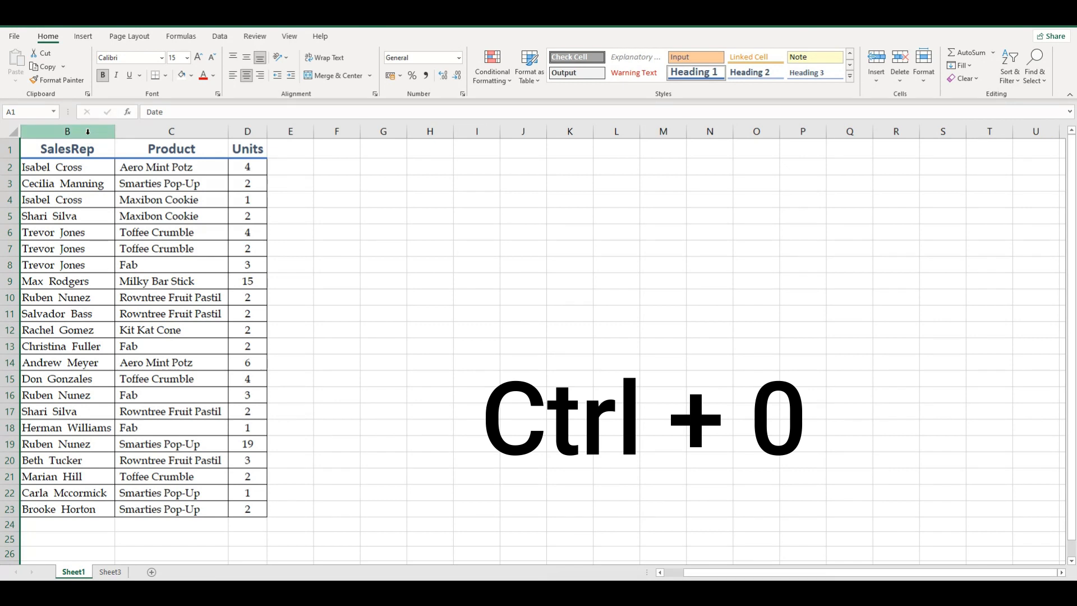
{"action": "left_click", "coordinate": [365, 231]}
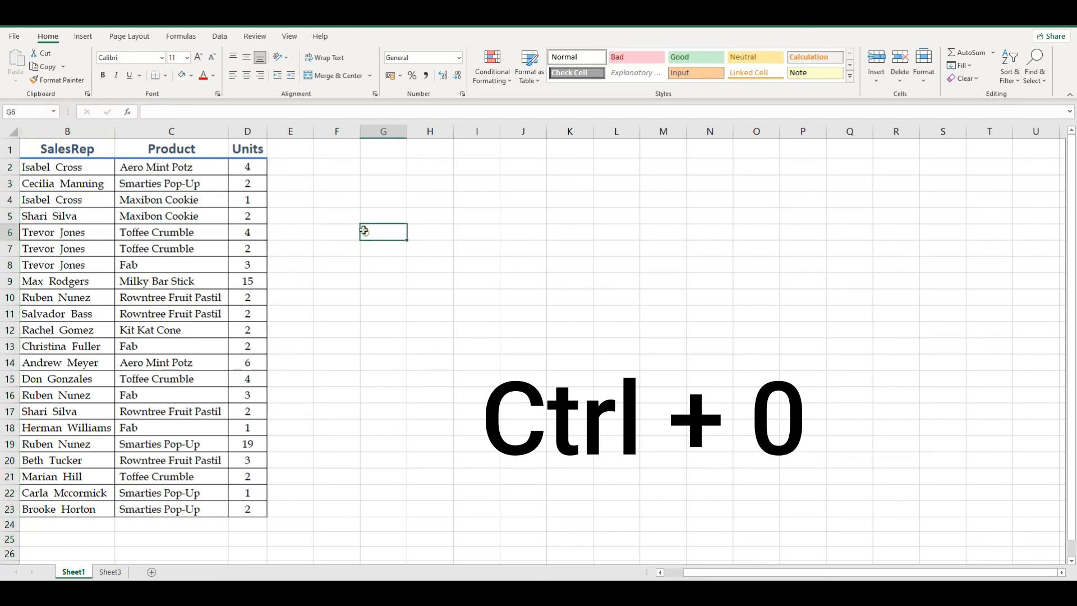
{"action": "left_click", "coordinate": [71, 132]}
{"action": "key", "text": "ctrl+o"}
{"action": "key", "text": "Escape"}
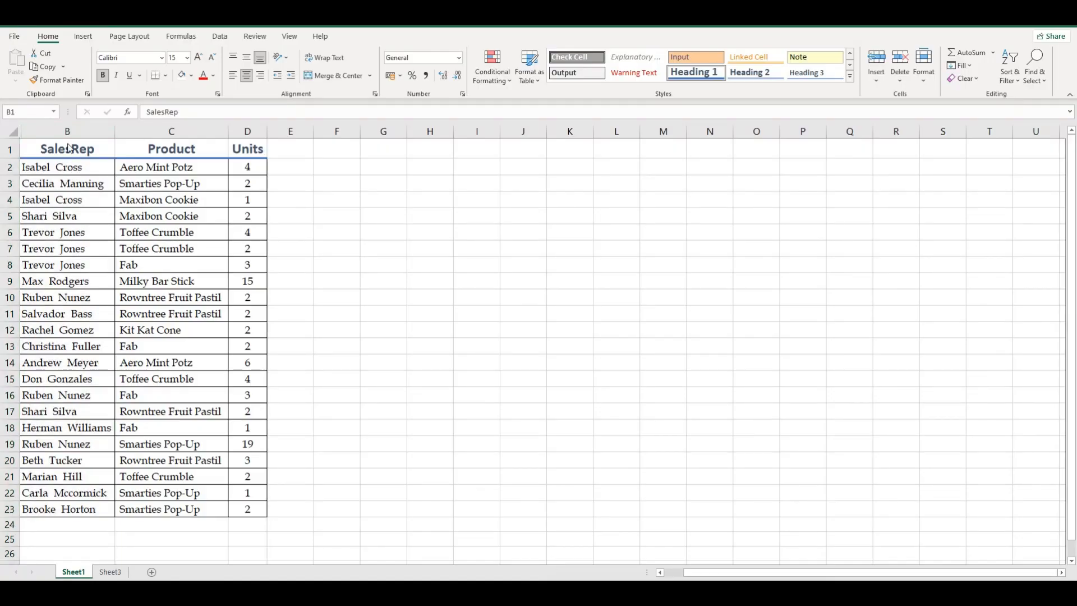
- Unhide the Date column before the SalesRep column by applying Unhide Columns to column B
{"action": "left_click", "coordinate": [66, 129]}
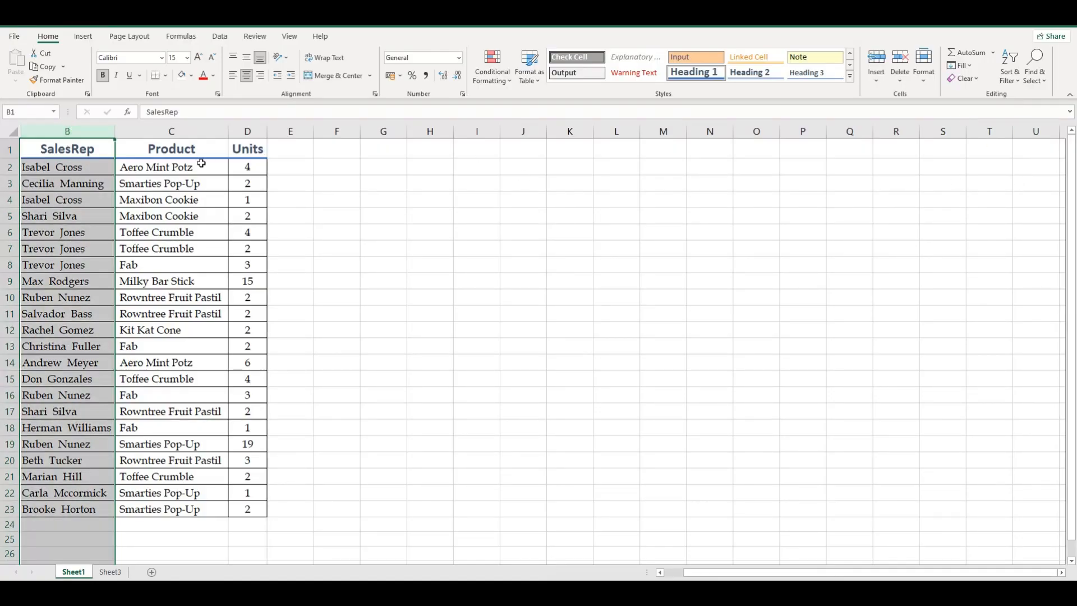
{"action": "left_click", "coordinate": [923, 67]}
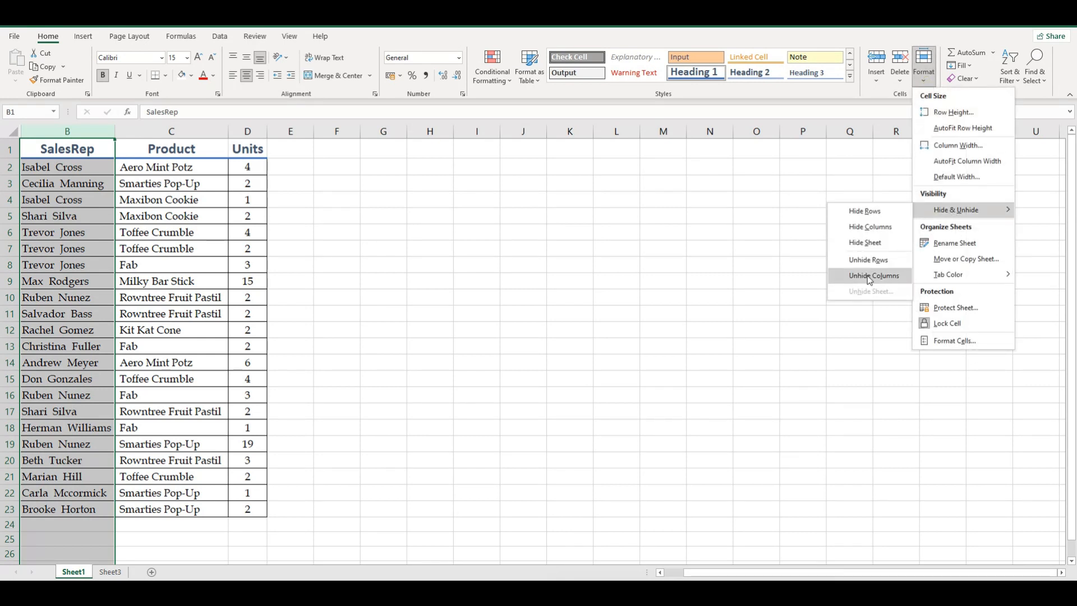
{"action": "left_click", "coordinate": [868, 275]}
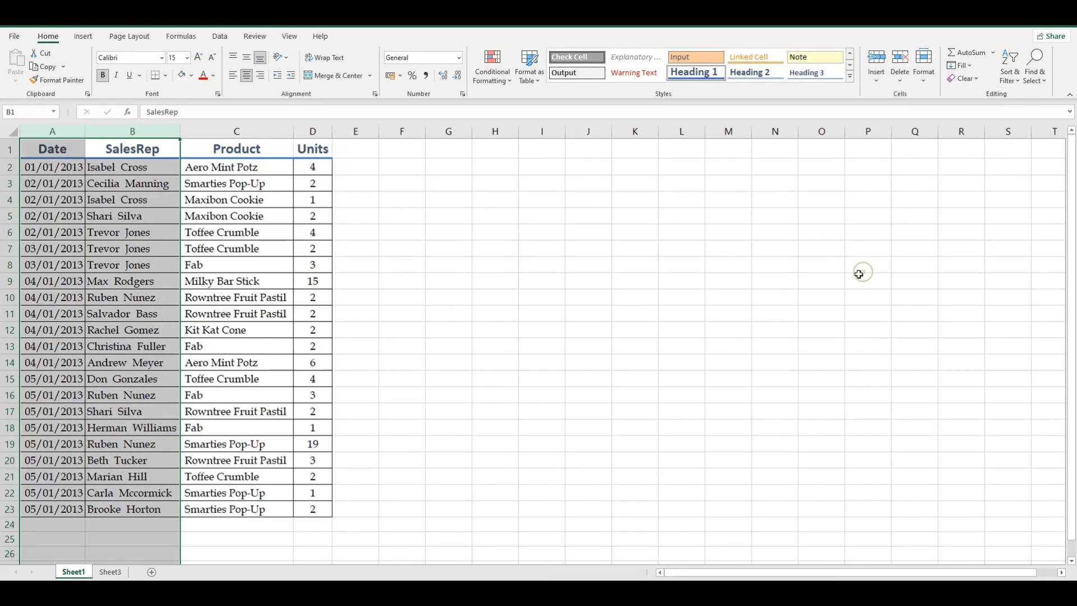
{"action": "left_click", "coordinate": [473, 280]}
{"action": "left_click", "coordinate": [385, 226]}
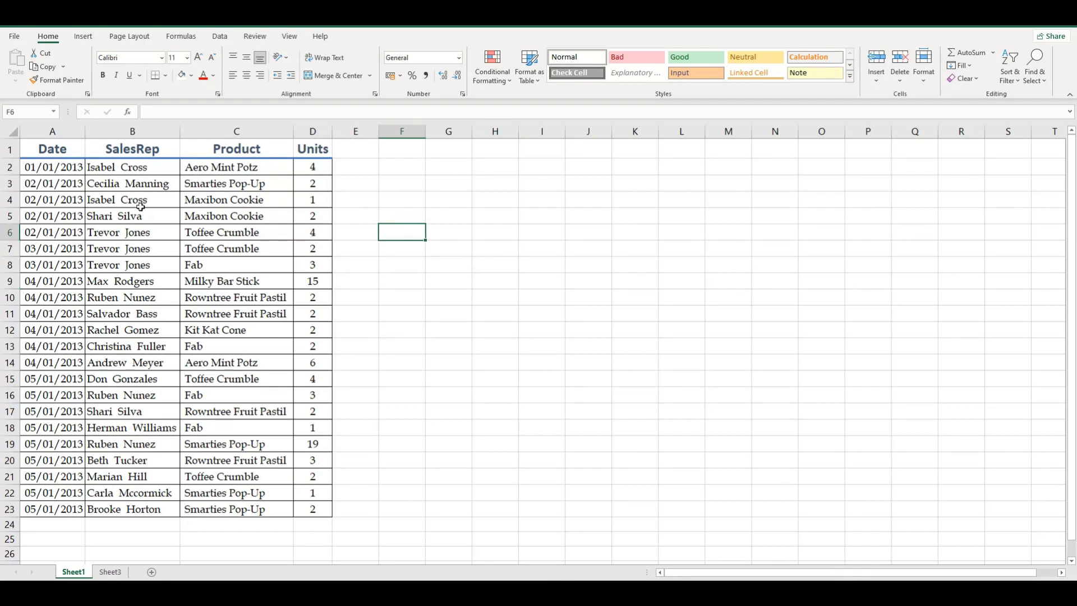
{"action": "left_click", "coordinate": [544, 299]}
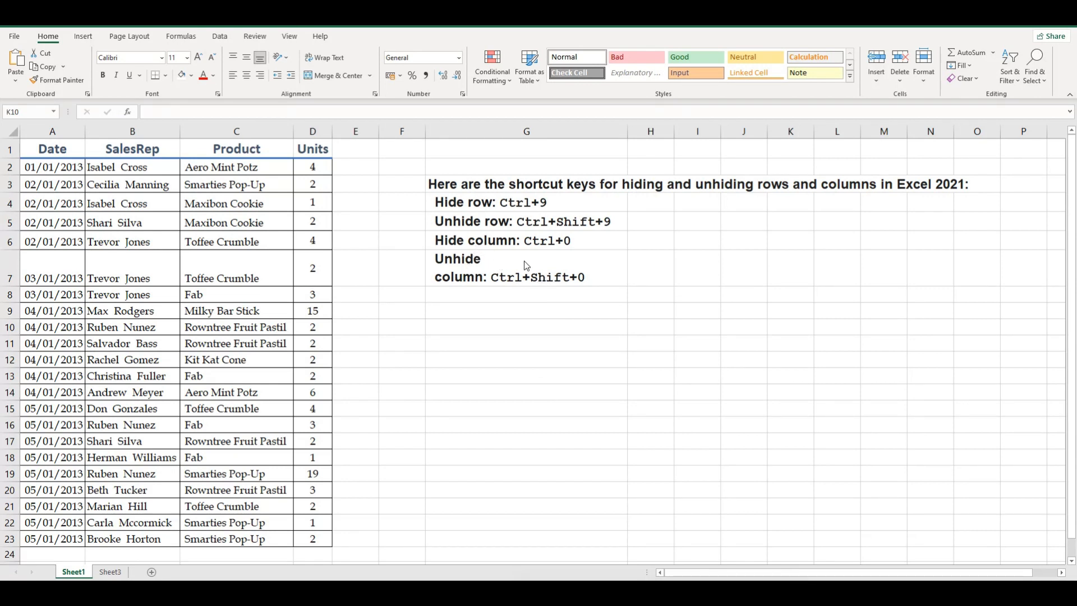
- Adjust row 7's height and column G's width so every listed shortcut fits on one line
{"action": "double_click", "coordinate": [628, 135]}
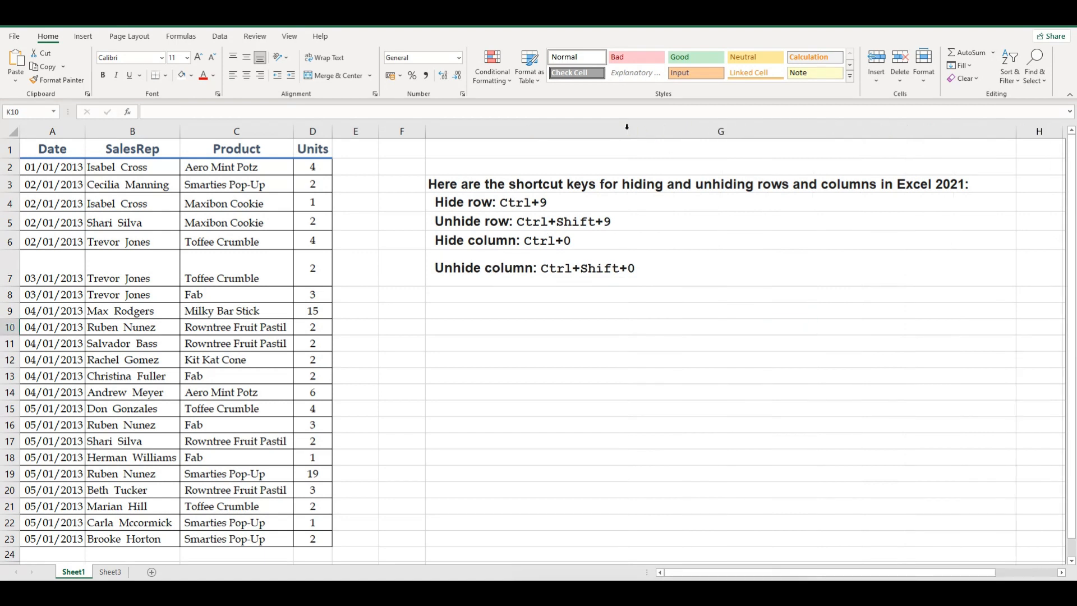
{"action": "left_click", "coordinate": [565, 276]}
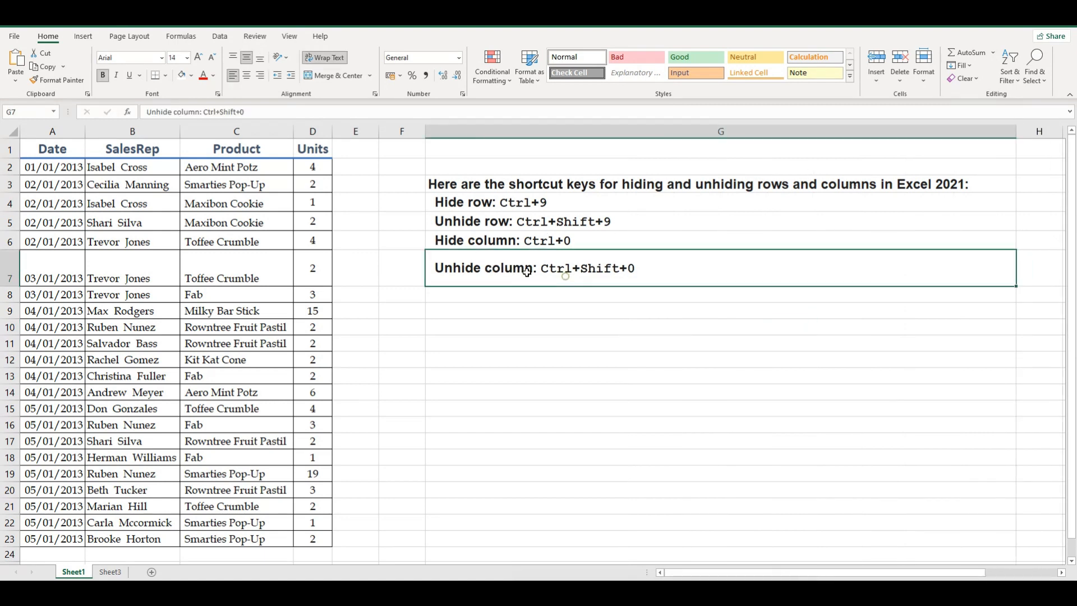
{"action": "double_click", "coordinate": [18, 287]}
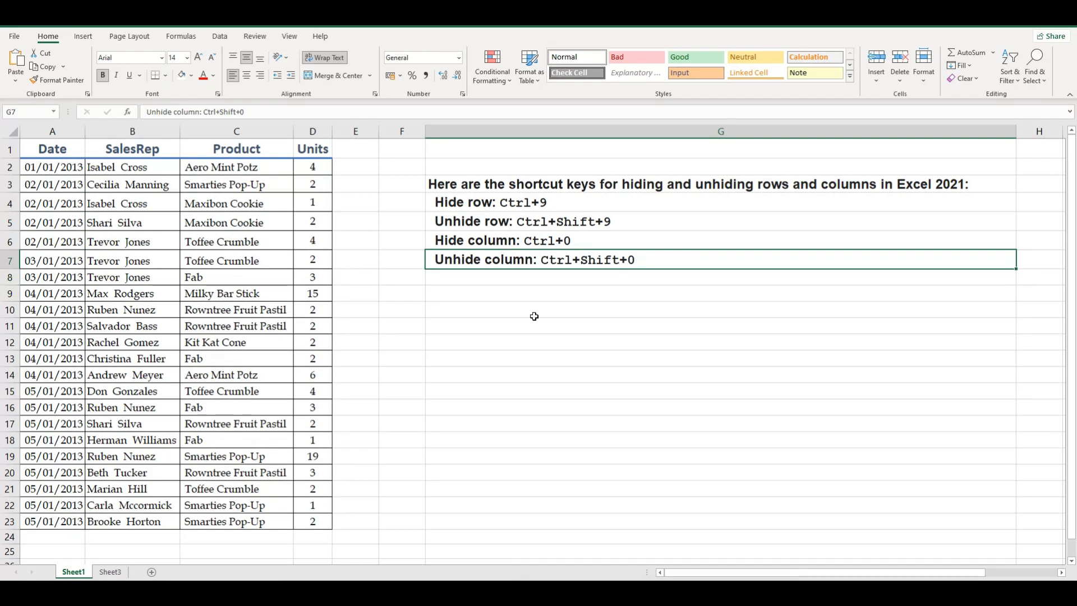
{"action": "left_click", "coordinate": [534, 323]}
{"action": "left_click_drag", "start_coordinate": [1016, 132], "coordinate": [675, 131]}
{"action": "left_click", "coordinate": [745, 342]}
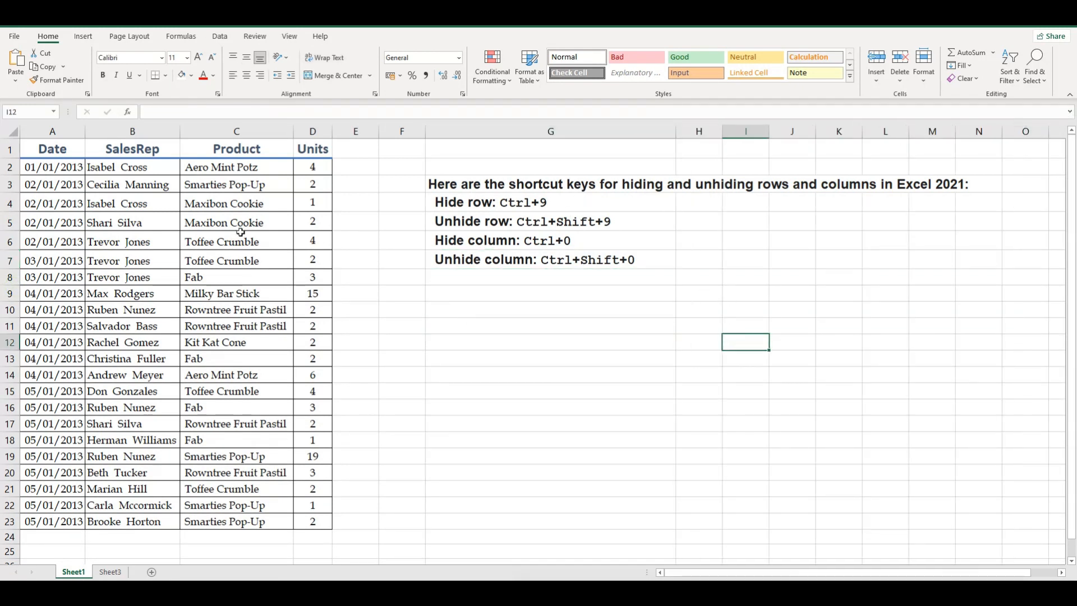
- Hide the SalesRep column, column B, of the sales table
{"action": "left_click", "coordinate": [133, 131]}
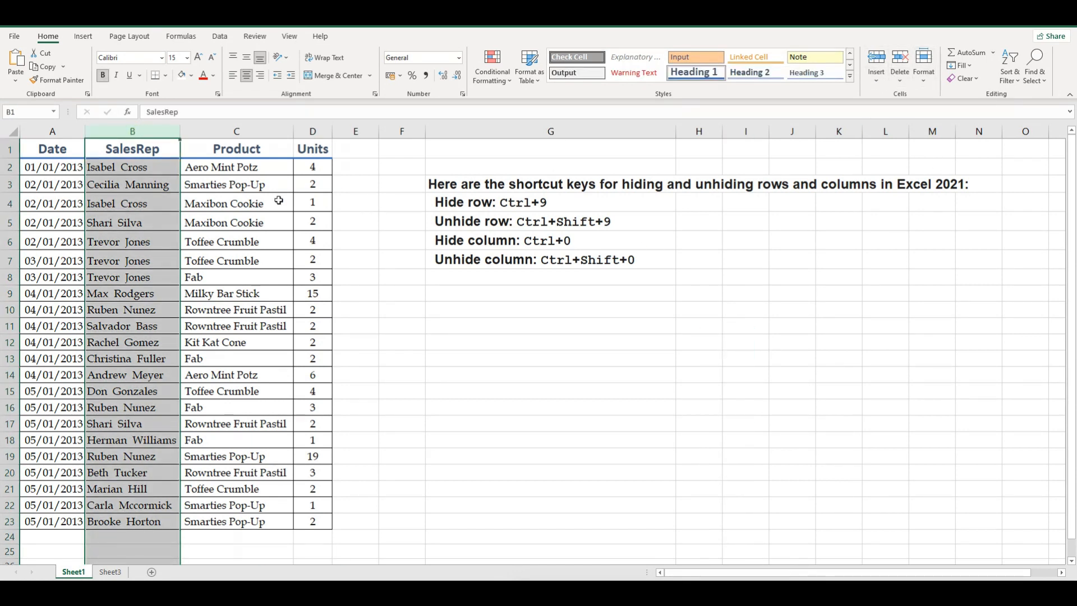
{"action": "key", "text": "ctrl+0"}
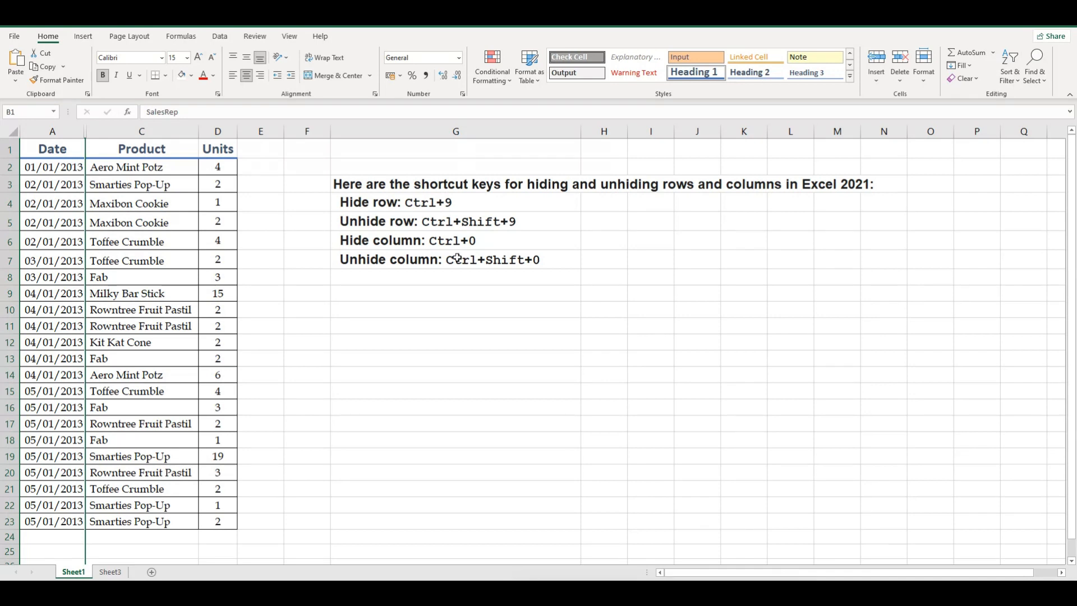
{"action": "left_click", "coordinate": [444, 240]}
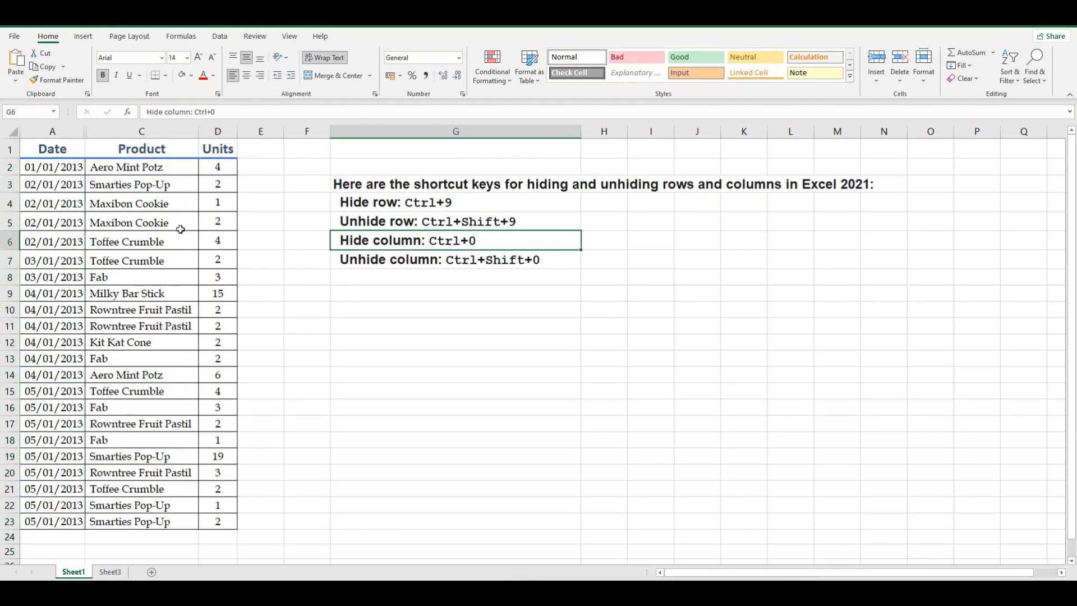
- Unhide the SalesRep column by selecting the neighbouring columns A and C together
{"action": "left_click", "coordinate": [96, 133]}
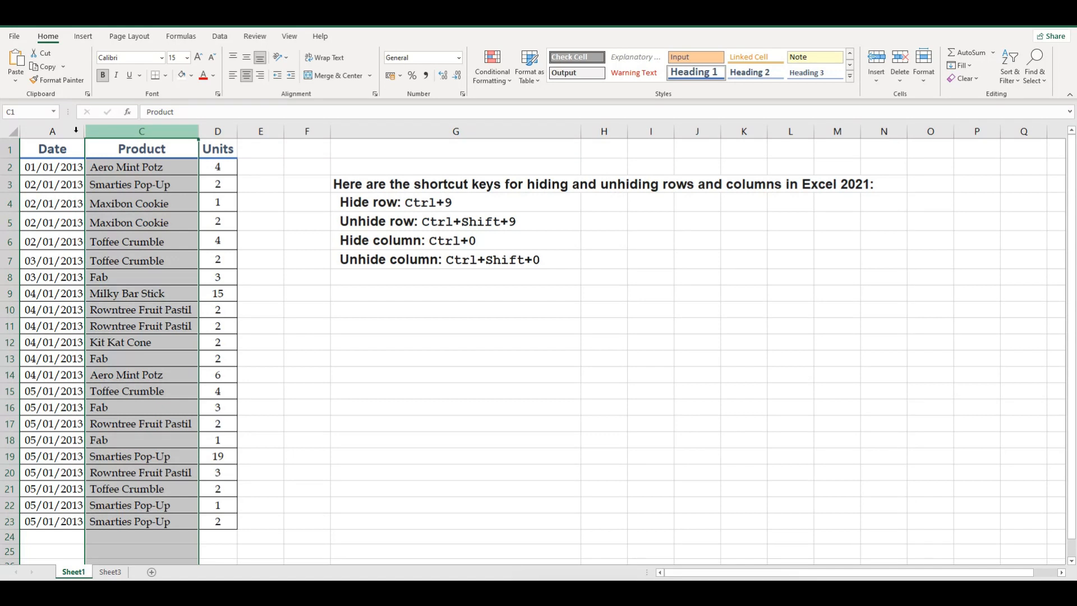
{"action": "left_click_drag", "start_coordinate": [75, 131], "coordinate": [99, 133]}
{"action": "right_click", "coordinate": [99, 133]}
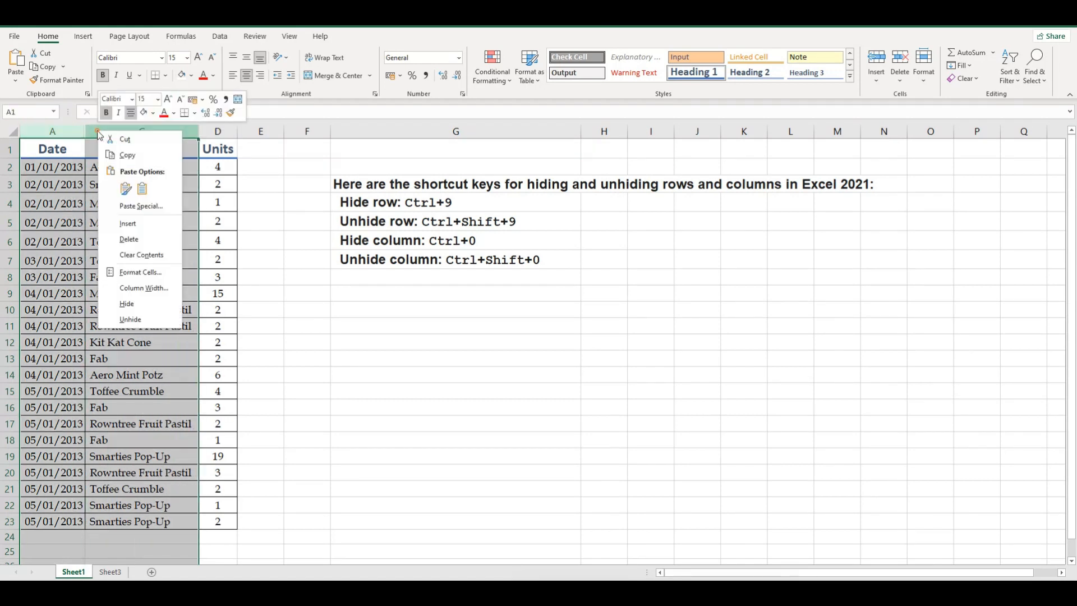
{"action": "left_click", "coordinate": [131, 319]}
{"action": "left_click", "coordinate": [254, 273]}
- Hide row 2, the first record of the sales table
{"action": "left_click_drag", "start_coordinate": [221, 198], "coordinate": [234, 220]}
{"action": "left_click_drag", "start_coordinate": [9, 166], "coordinate": [7, 184]}
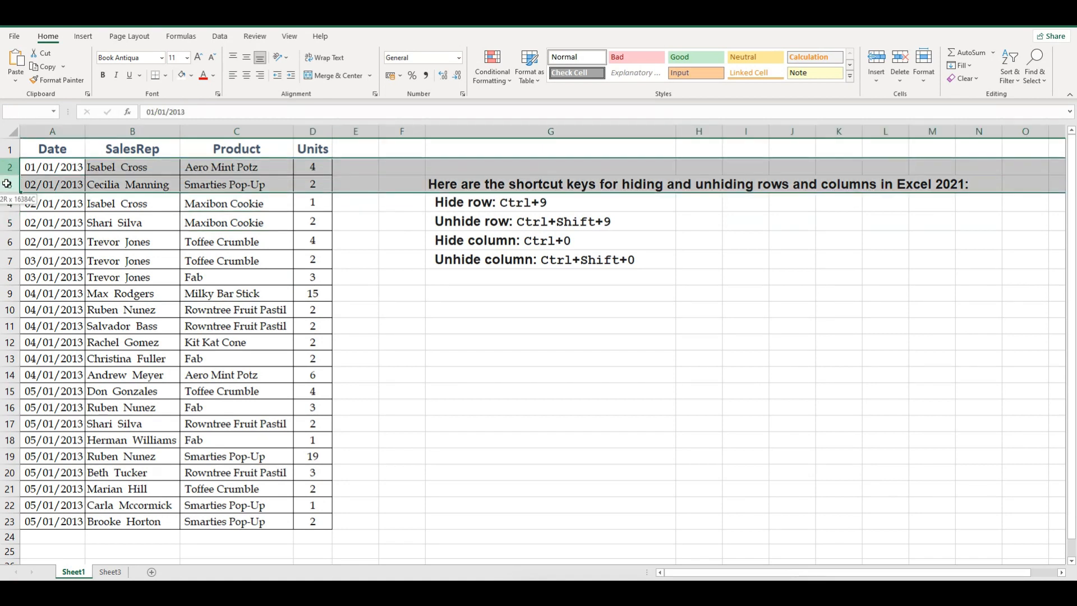
{"action": "left_click", "coordinate": [118, 185]}
{"action": "left_click", "coordinate": [9, 167]}
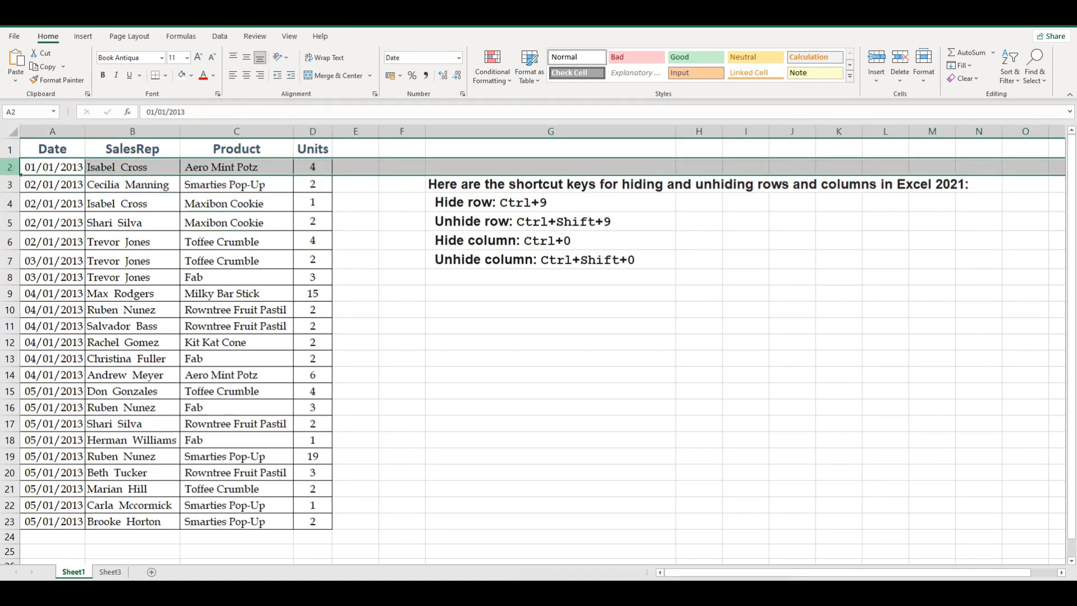
{"action": "key", "text": "ctrl+9"}
- Try to unhide row 2 with only row 3 selected
{"action": "left_click", "coordinate": [10, 168]}
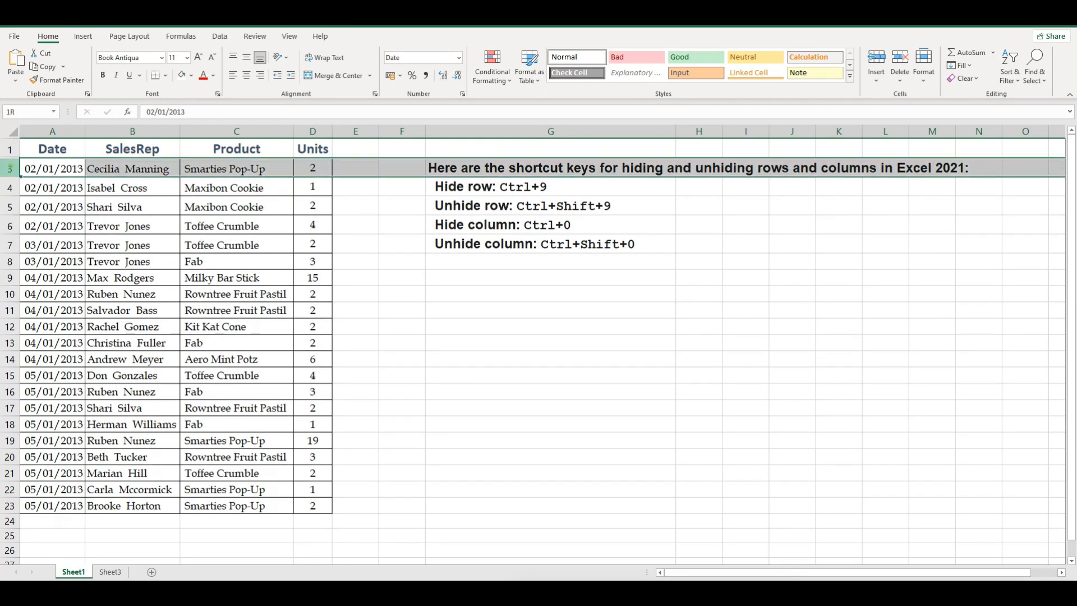
{"action": "right_click", "coordinate": [11, 168]}
{"action": "left_click", "coordinate": [42, 355]}
{"action": "left_click", "coordinate": [544, 206]}
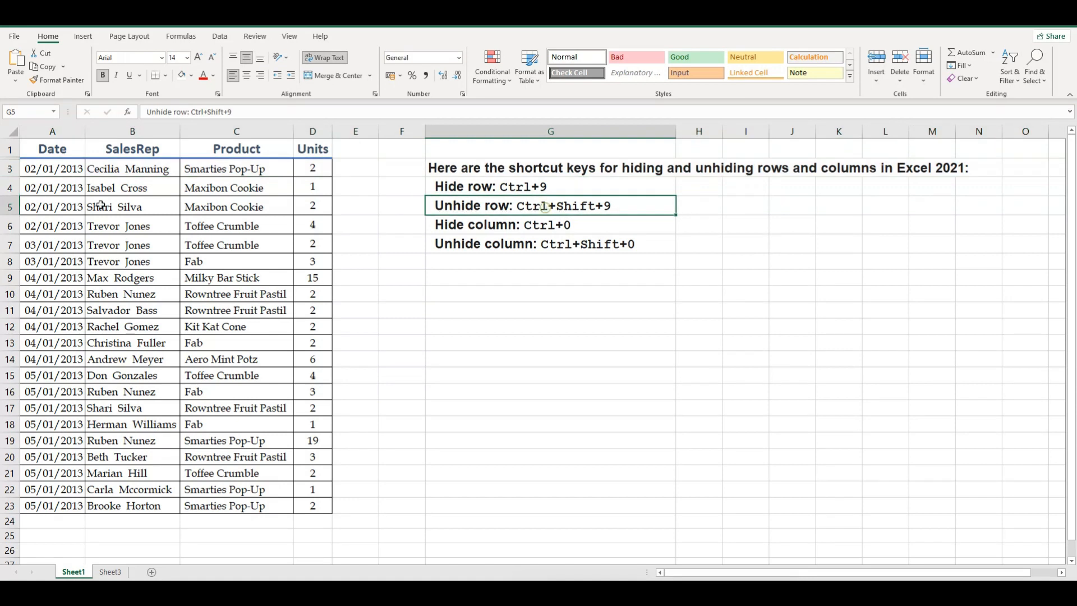
{"action": "left_click", "coordinate": [9, 168]}
{"action": "key", "text": "ctrl+shift+9"}
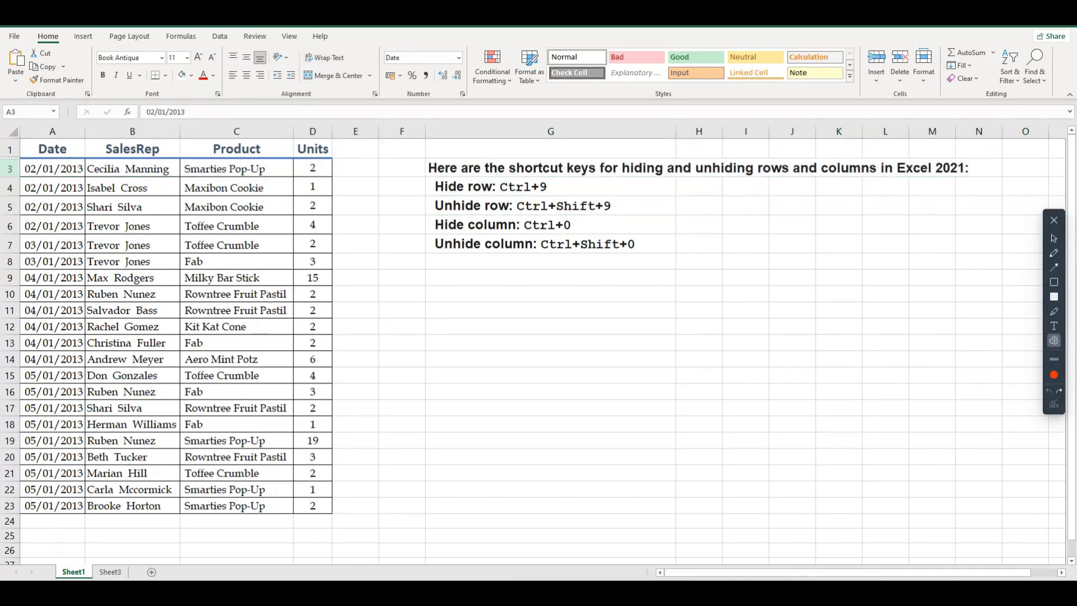
- Unhide row 2 by selecting the surrounding rows 1 and 3 together
{"action": "left_click", "coordinate": [1054, 220]}
{"action": "left_click_drag", "start_coordinate": [9, 149], "coordinate": [9, 169]}
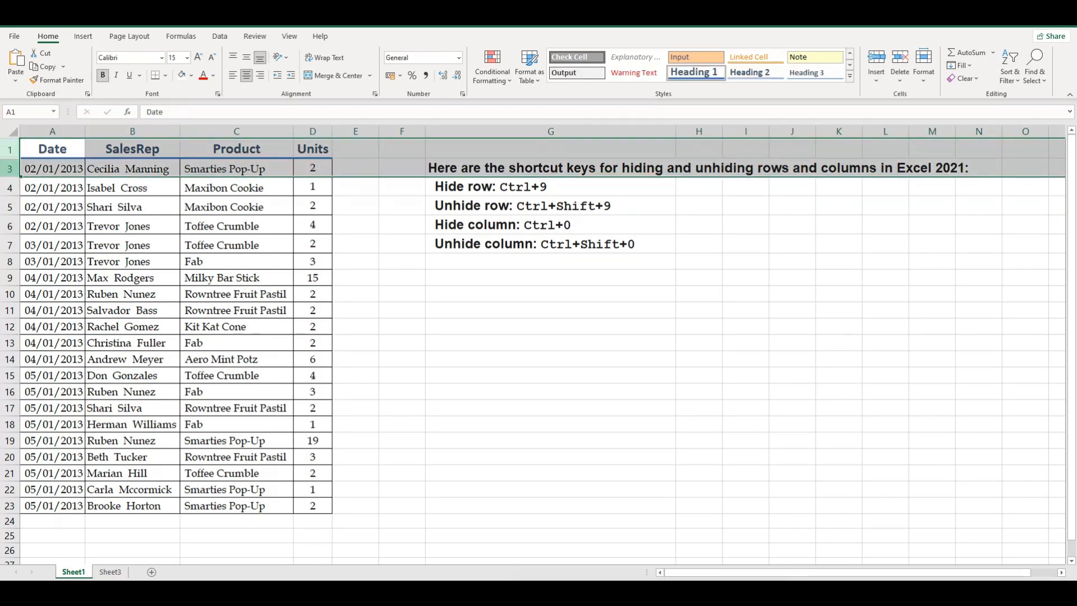
{"action": "right_click", "coordinate": [9, 163]}
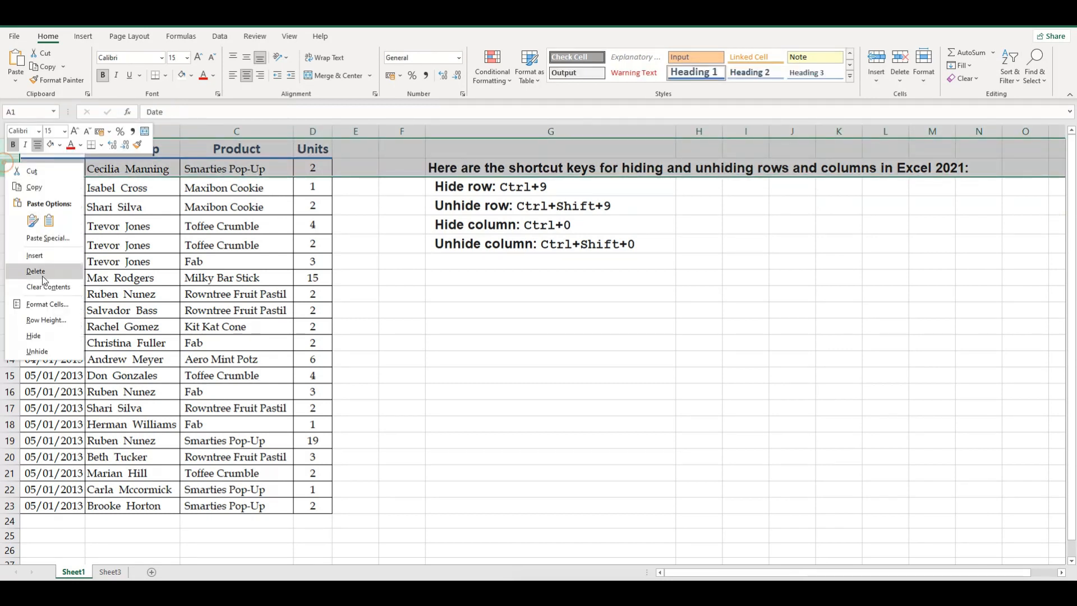
{"action": "left_click", "coordinate": [47, 357]}
{"action": "left_click", "coordinate": [558, 358]}
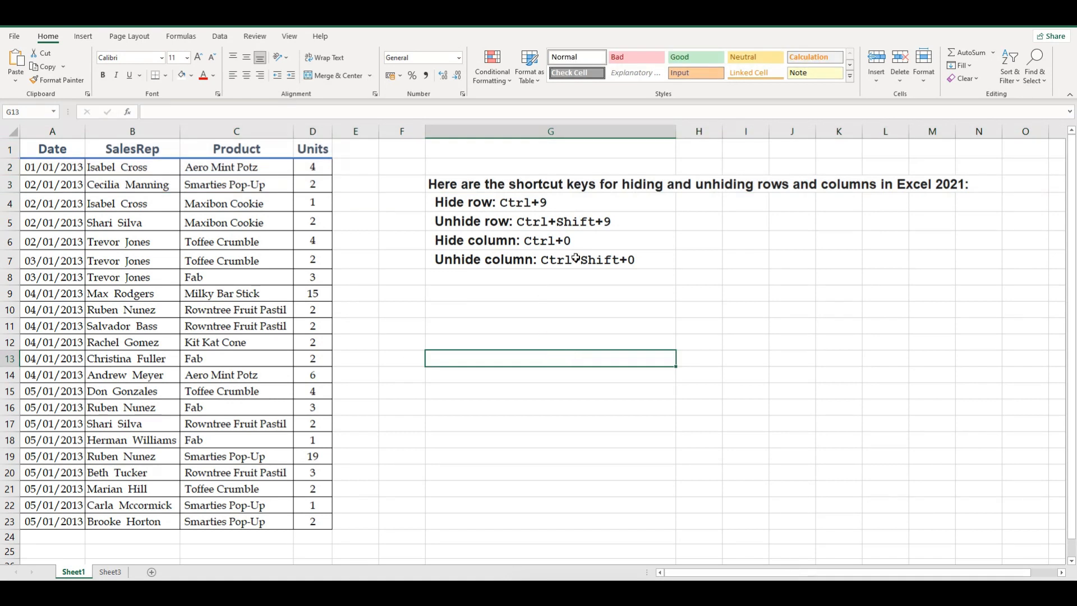
{"action": "left_click", "coordinate": [793, 325]}
{"action": "left_click", "coordinate": [924, 78]}
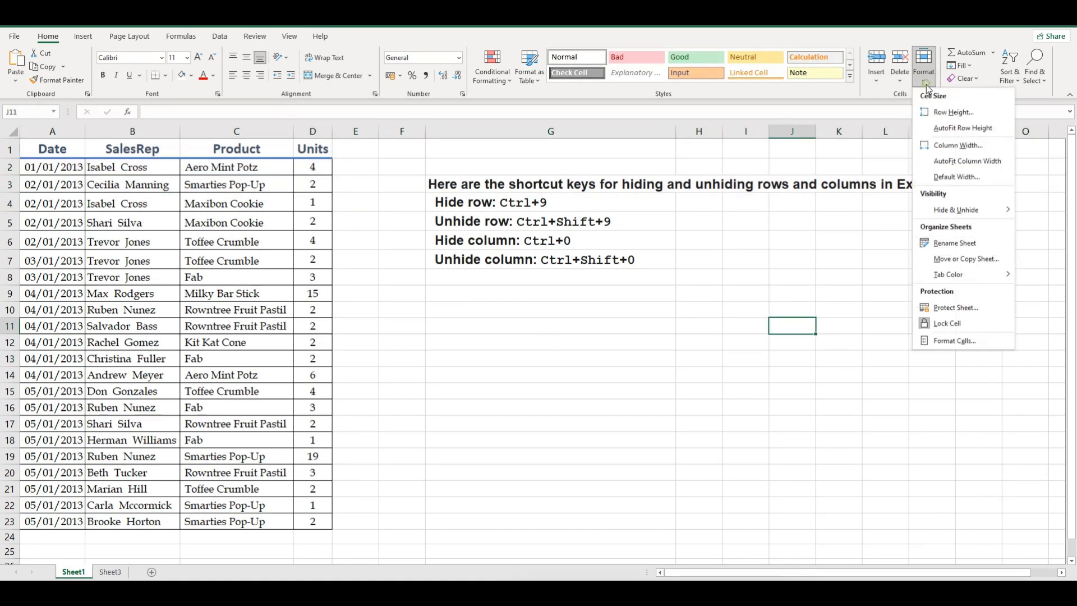
{"action": "mouse_move", "coordinate": [959, 210]}
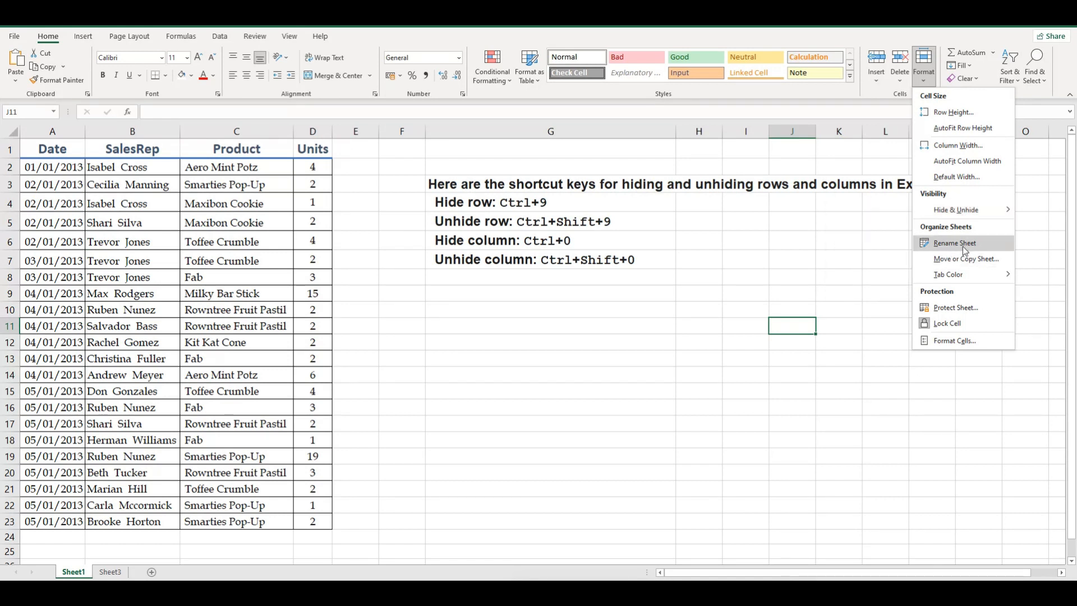
{"action": "left_click", "coordinate": [696, 367]}
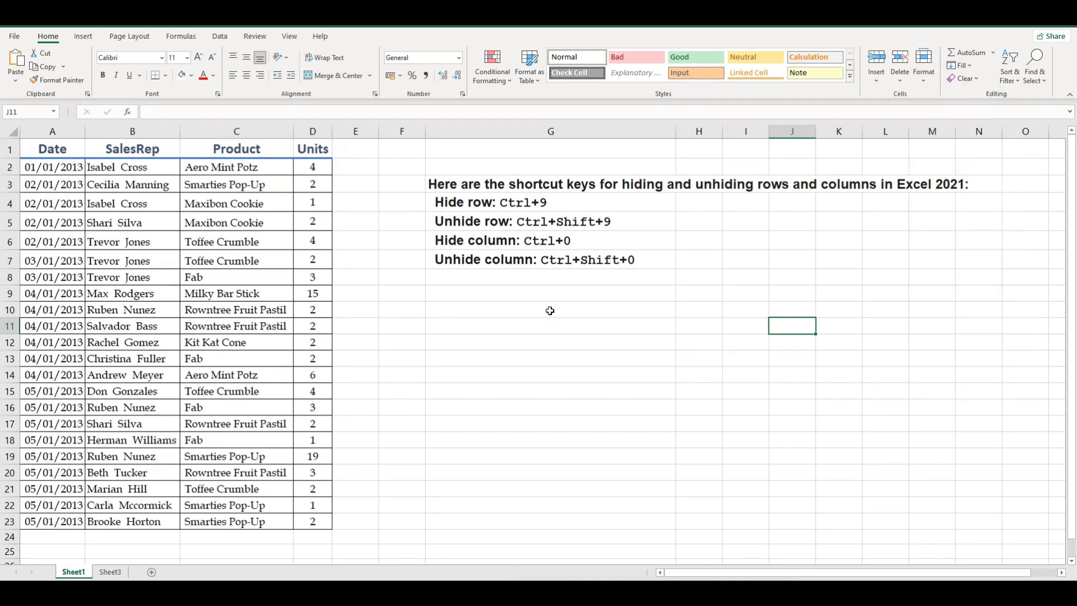
- Rename the worksheet Sheet1 as Workbook
{"action": "double_click", "coordinate": [74, 572]}
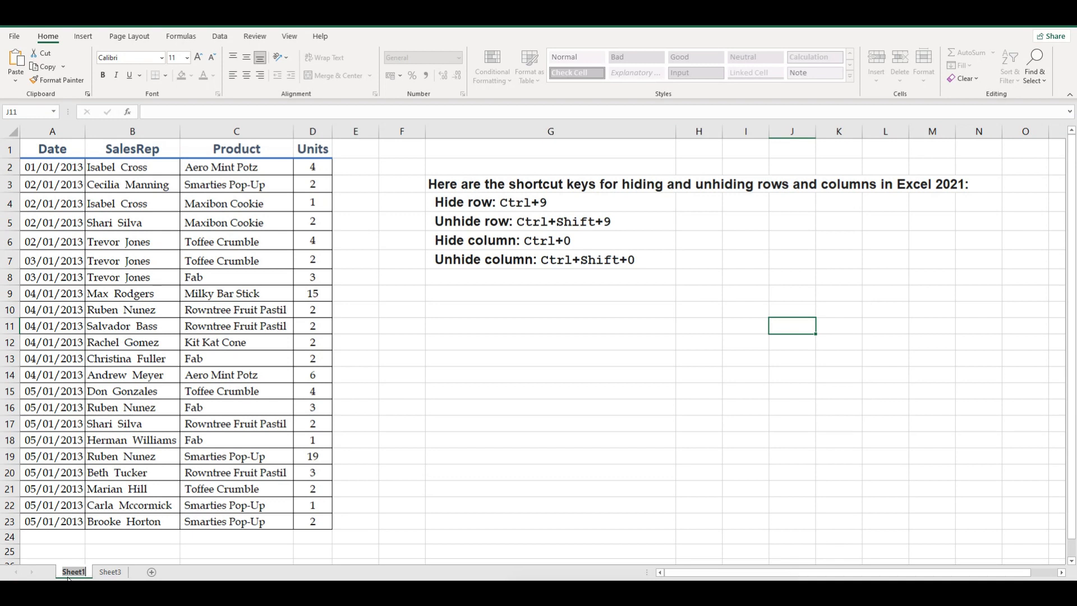
{"action": "type", "text": "Workbook"}
{"action": "left_click", "coordinate": [356, 486]}
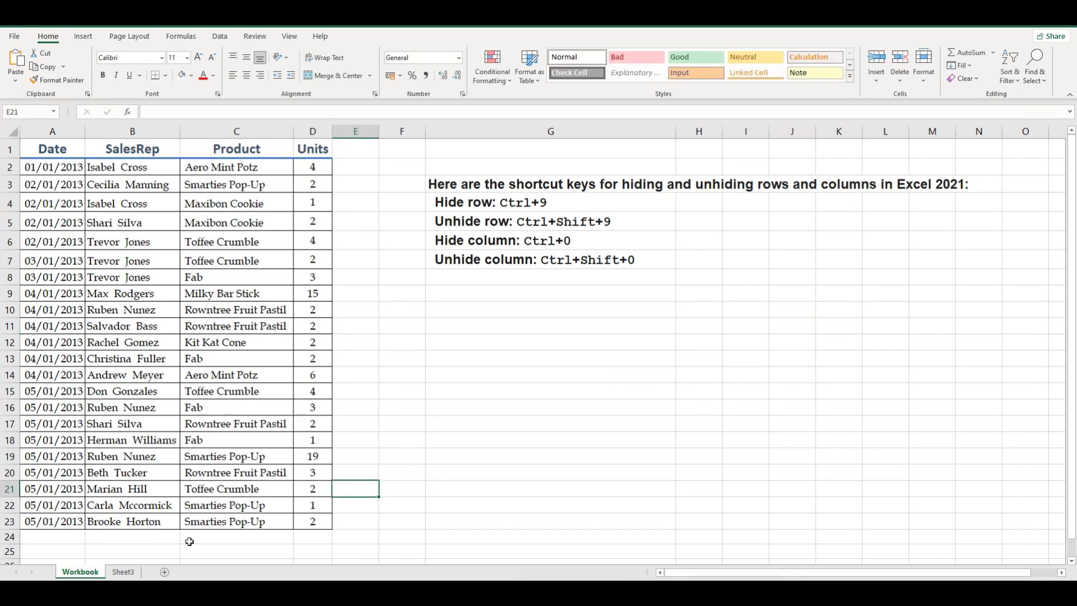
{"action": "left_click", "coordinate": [925, 79]}
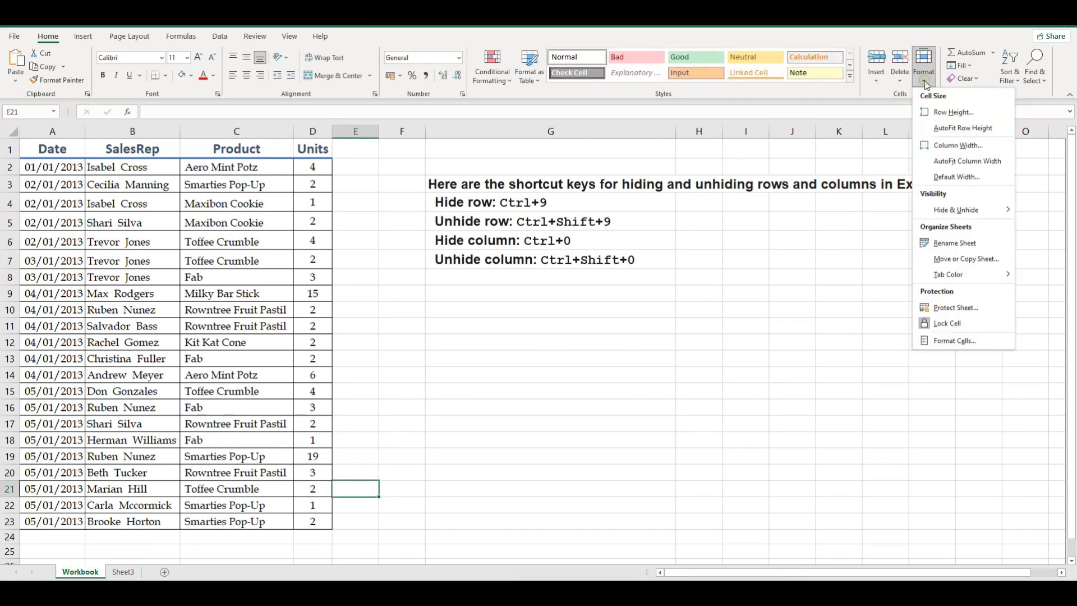
{"action": "left_click", "coordinate": [955, 243]}
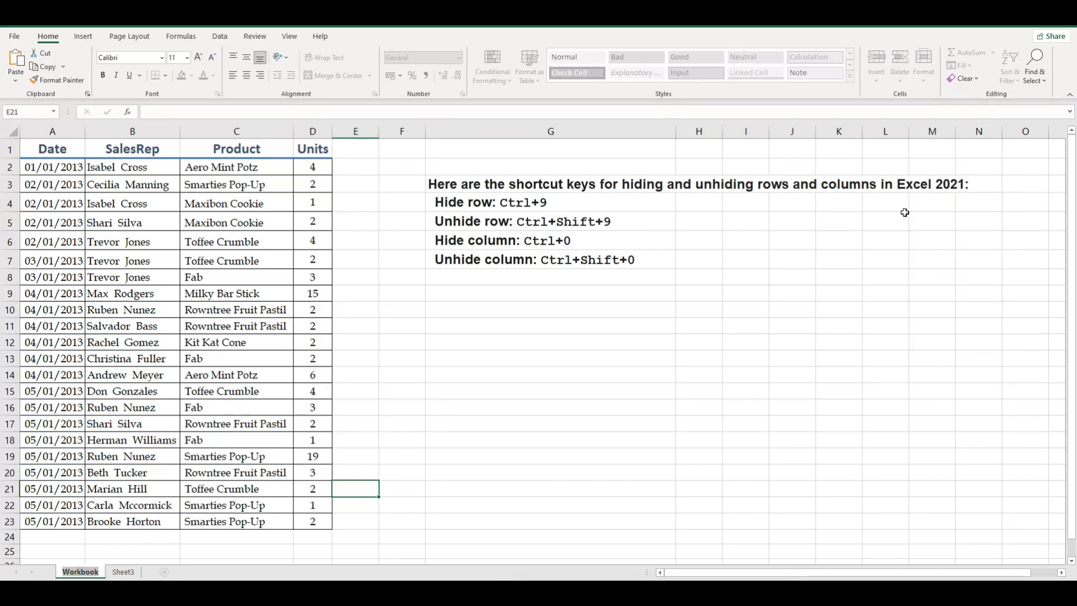
{"action": "left_click", "coordinate": [858, 257]}
- Create a copy of the Workbook sheet in the same file, placed before the Workbook sheet
{"action": "left_click", "coordinate": [924, 70]}
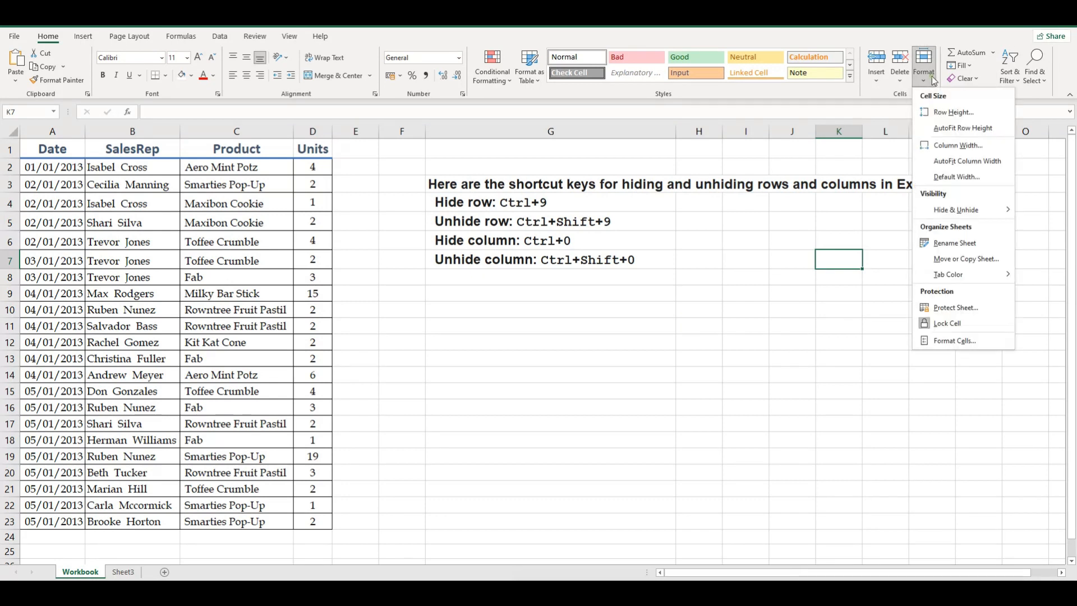
{"action": "left_click", "coordinate": [967, 259]}
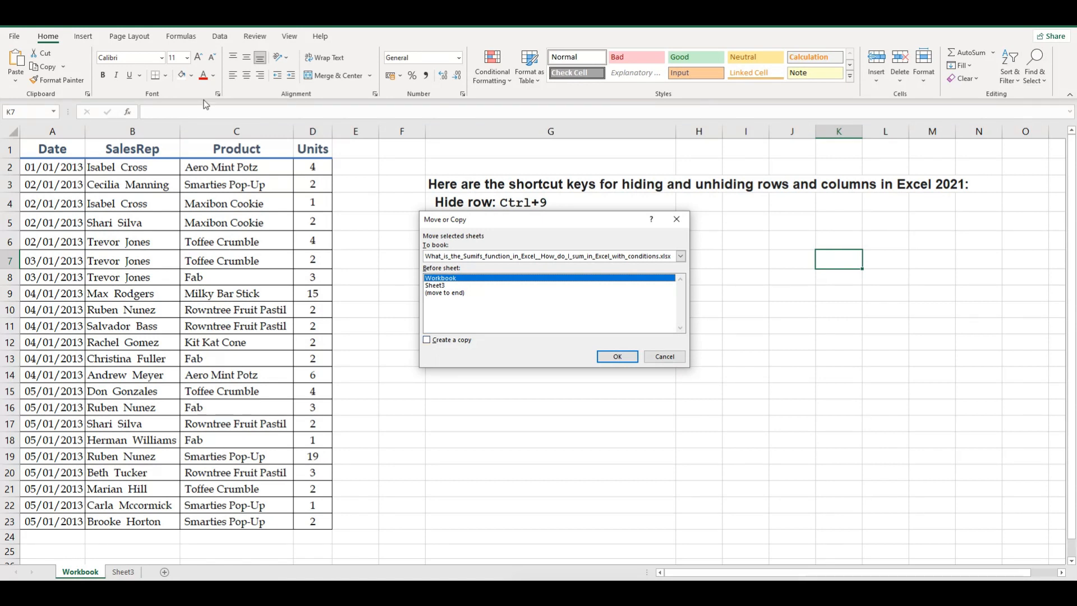
{"action": "left_click", "coordinate": [681, 256]}
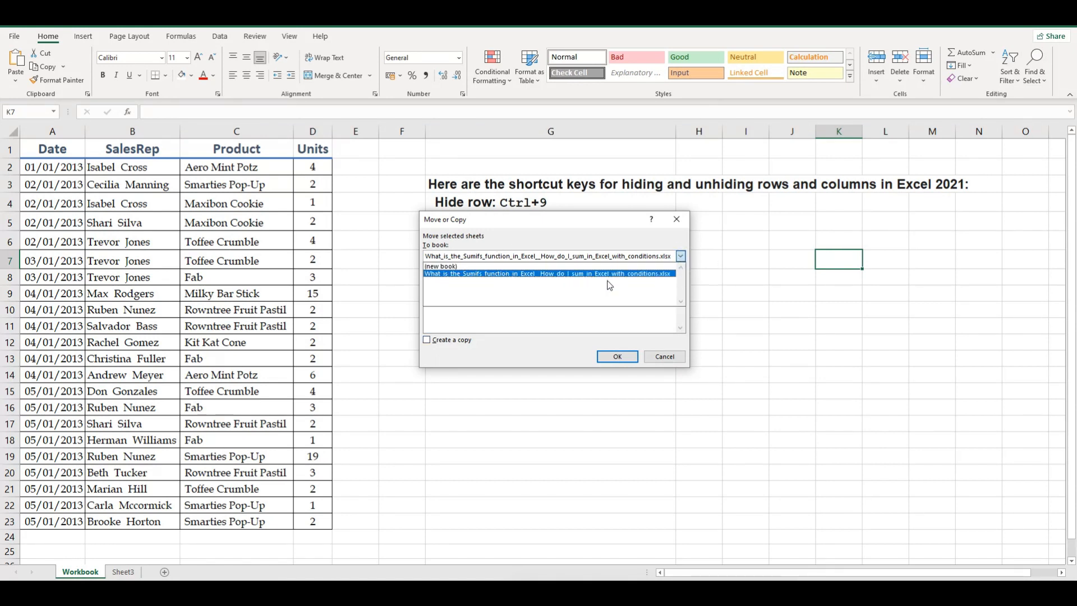
{"action": "left_click", "coordinate": [474, 266]}
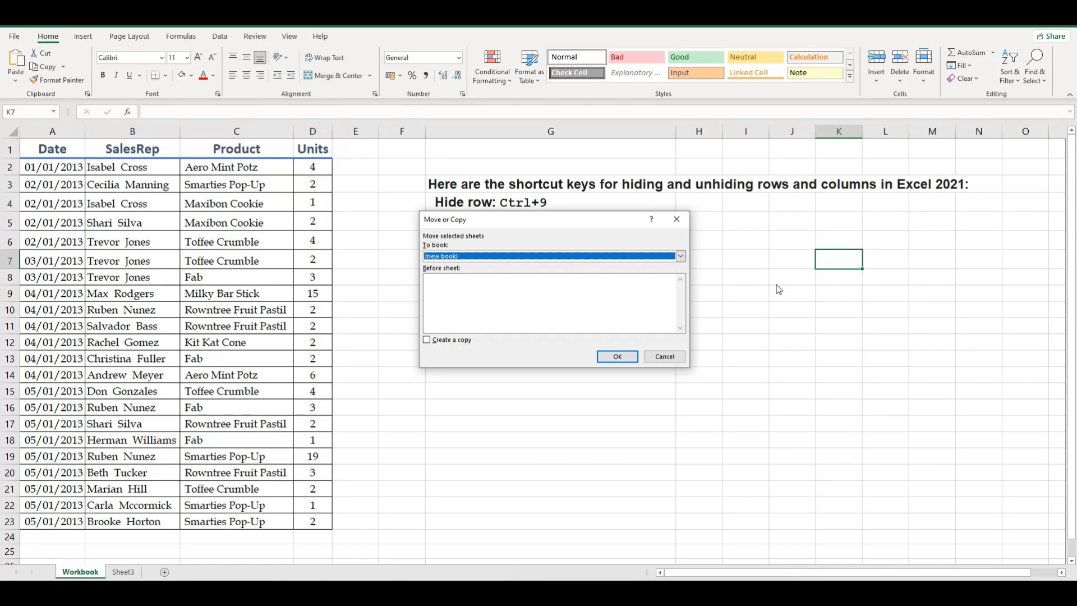
{"action": "left_click", "coordinate": [681, 256]}
{"action": "left_click", "coordinate": [555, 274]}
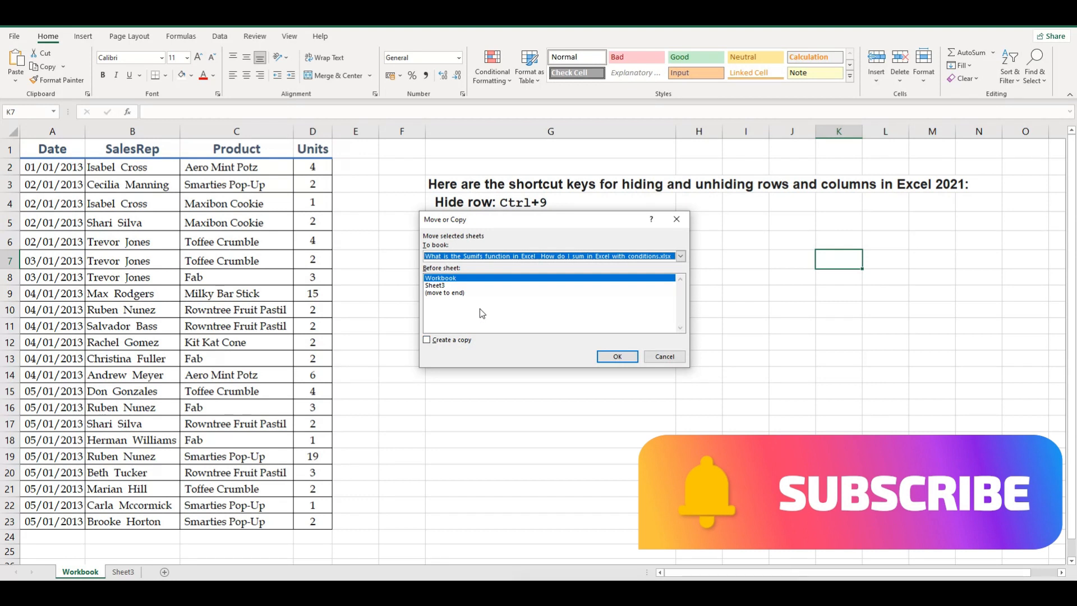
{"action": "left_click", "coordinate": [426, 340]}
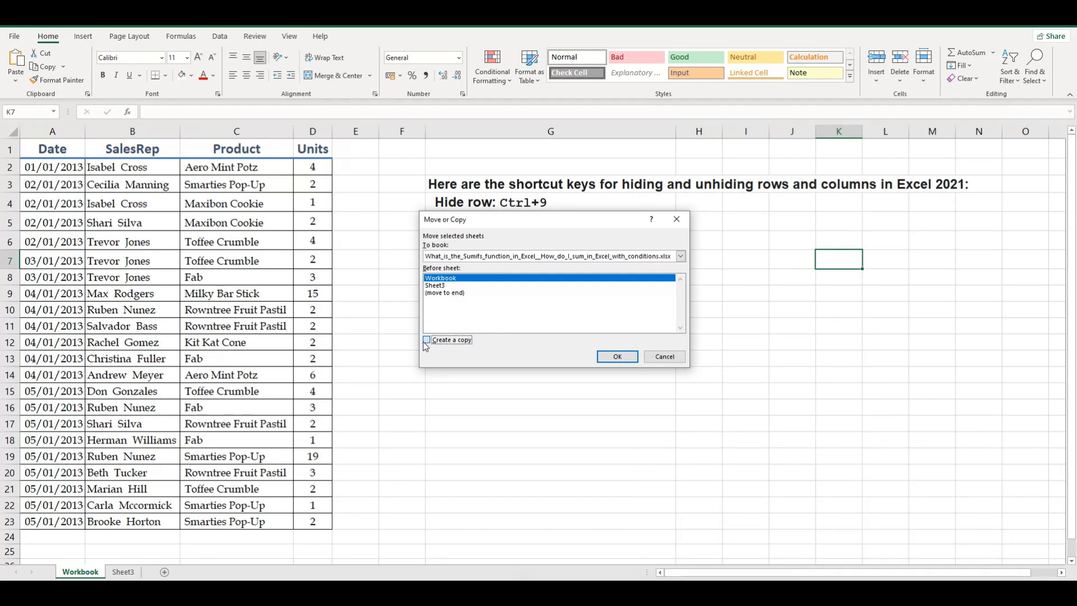
{"action": "left_click", "coordinate": [617, 357]}
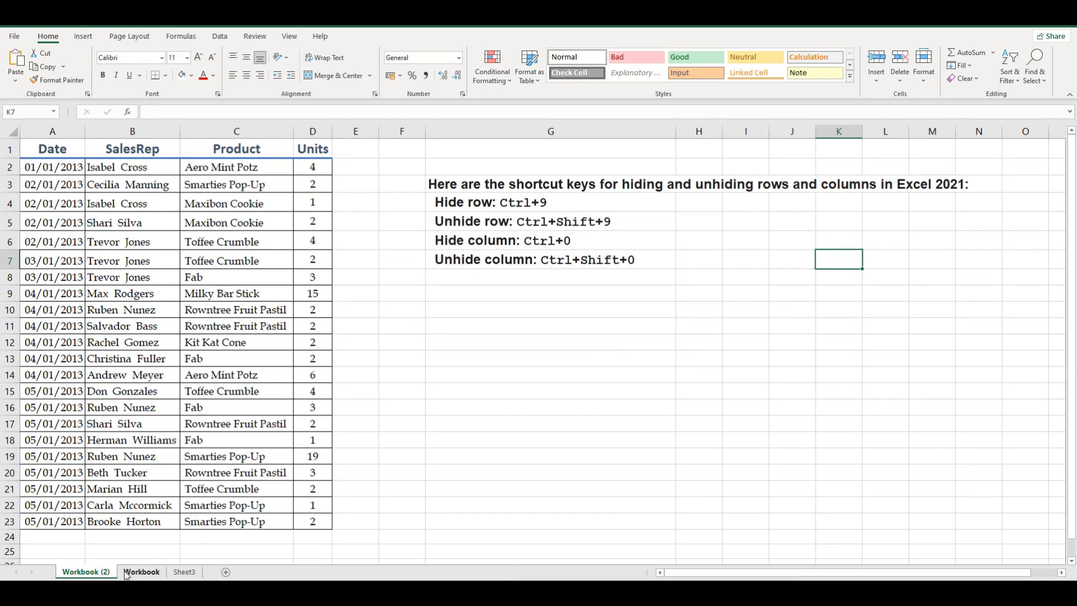
- Compare the Workbook (2) copy with the original Workbook sheet by switching between them
{"action": "left_click", "coordinate": [132, 571]}
{"action": "left_click", "coordinate": [92, 571]}
{"action": "left_click", "coordinate": [136, 573]}
{"action": "left_click", "coordinate": [95, 572]}
{"action": "left_click", "coordinate": [136, 572]}
{"action": "left_click", "coordinate": [103, 571]}
{"action": "left_click", "coordinate": [136, 572]}
{"action": "left_click", "coordinate": [95, 572]}
- Copy the Workbook (2) sheet into a new book, keeping the original in place
{"action": "left_click", "coordinate": [915, 83]}
{"action": "left_click", "coordinate": [960, 256]}
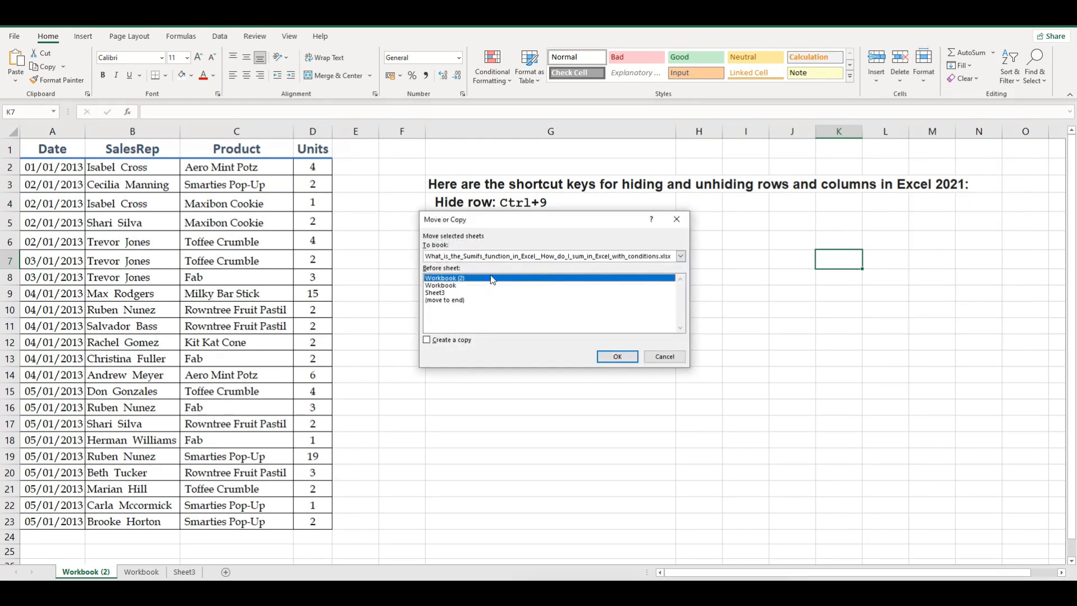
{"action": "left_click", "coordinate": [680, 256]}
{"action": "left_click", "coordinate": [534, 266]}
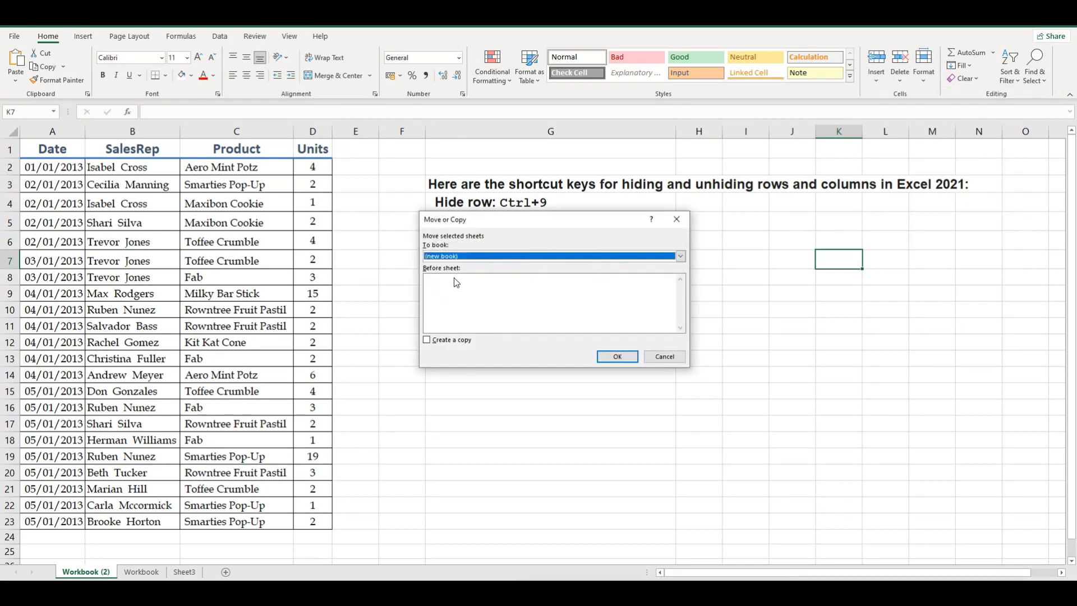
{"action": "left_click", "coordinate": [452, 285]}
{"action": "left_click", "coordinate": [427, 340]}
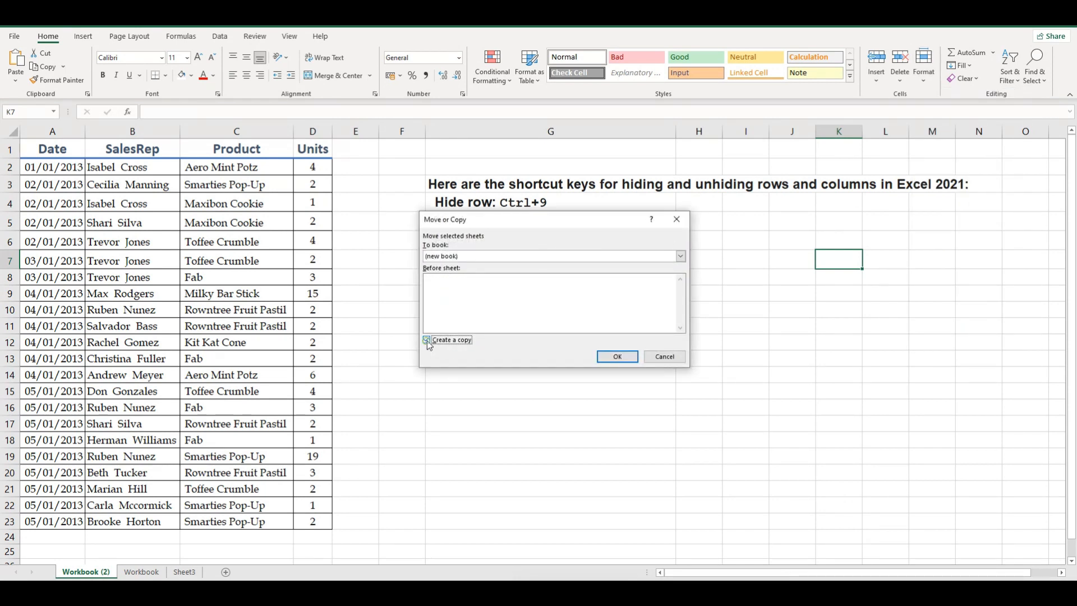
{"action": "left_click", "coordinate": [602, 357]}
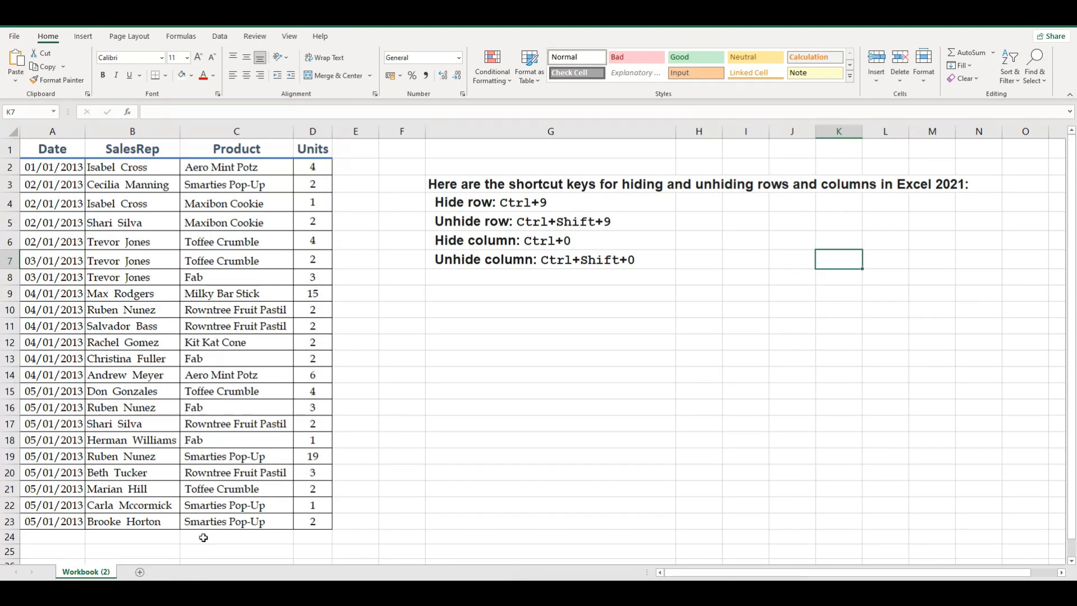
- Switch back to the original Sumifs workbook and select cell F19 on the Workbook (2) sheet
{"action": "mouse_move", "coordinate": [422, 591]}
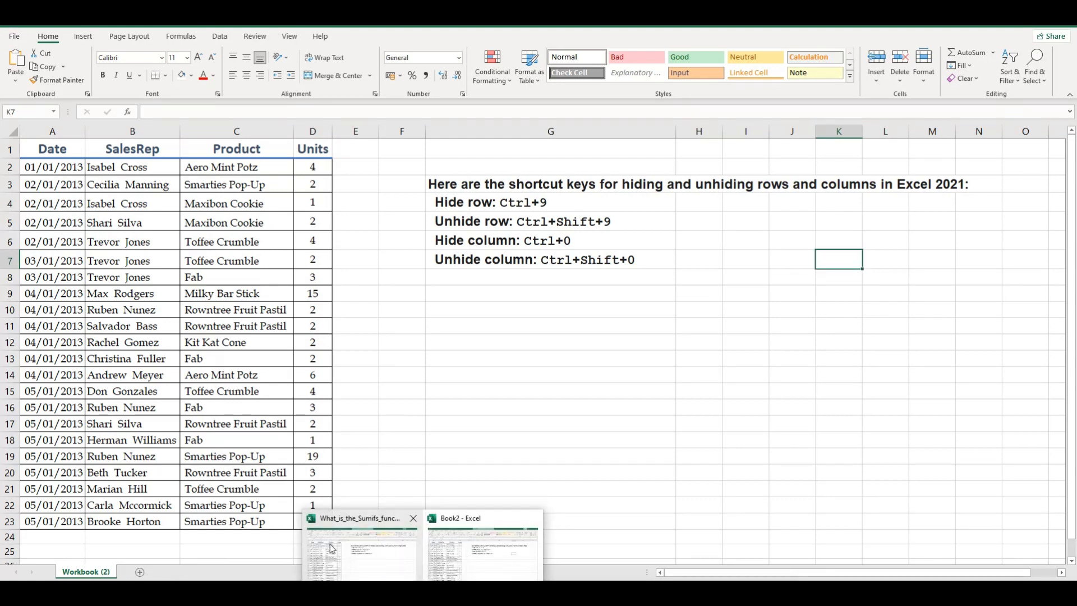
{"action": "mouse_move", "coordinate": [343, 527]}
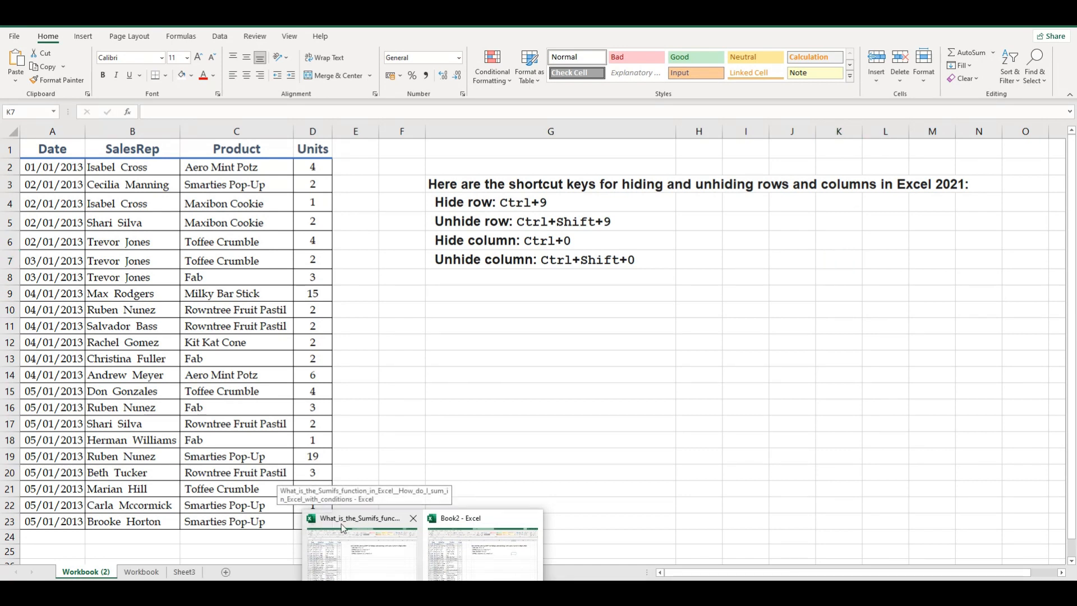
{"action": "left_click", "coordinate": [362, 556]}
{"action": "left_click", "coordinate": [399, 452]}
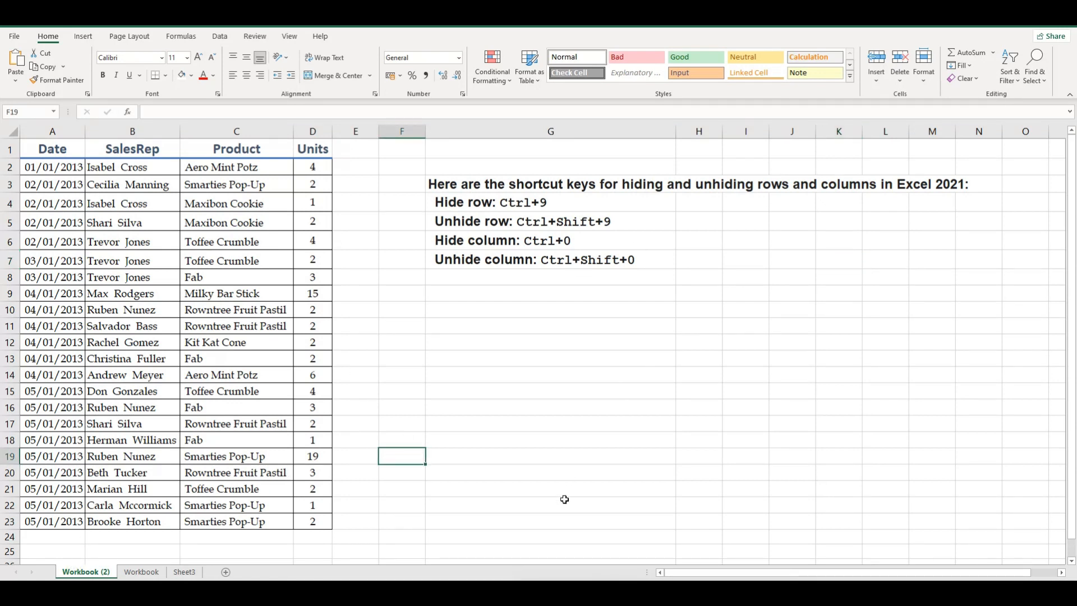
- Set the tab color of the Workbook (2) sheet to a light gold theme color
{"action": "left_click", "coordinate": [923, 84]}
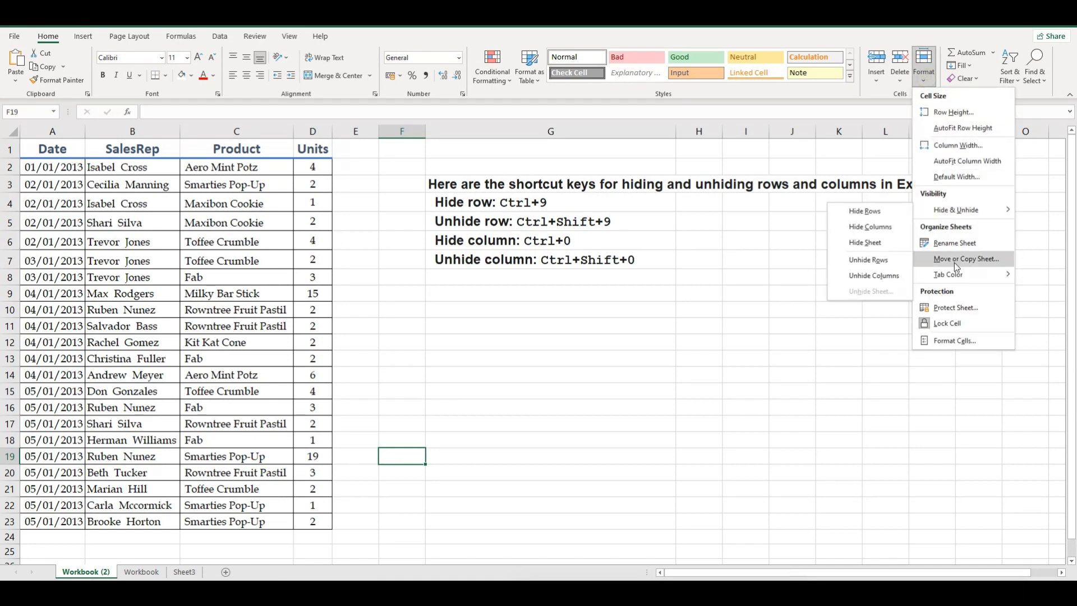
{"action": "mouse_move", "coordinate": [942, 276]}
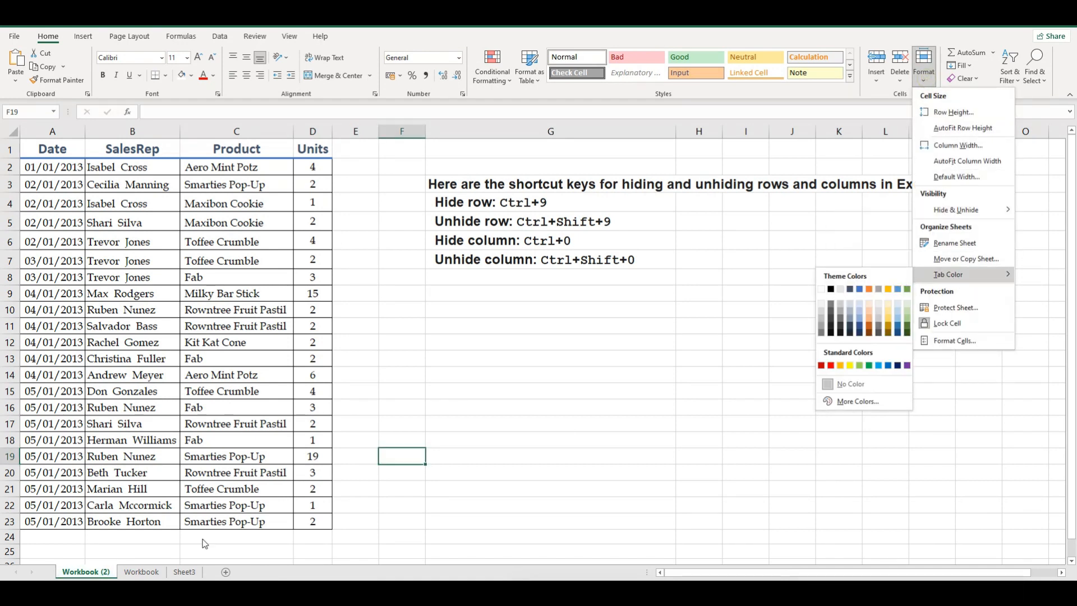
{"action": "left_click", "coordinate": [129, 575]}
{"action": "left_click", "coordinate": [183, 576]}
{"action": "left_click", "coordinate": [94, 573]}
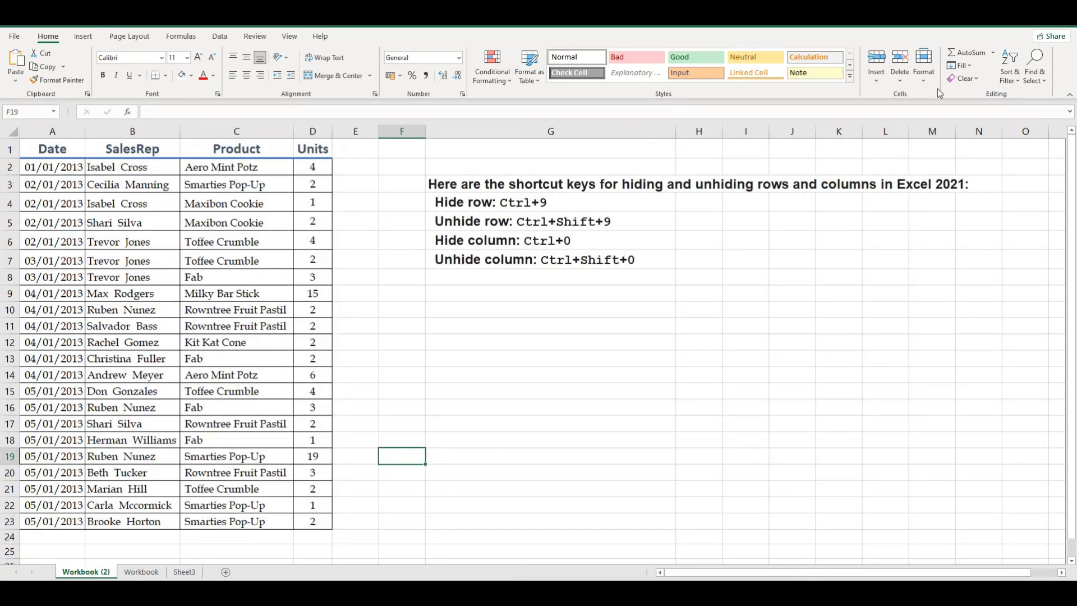
{"action": "left_click", "coordinate": [933, 80]}
{"action": "mouse_move", "coordinate": [952, 276]}
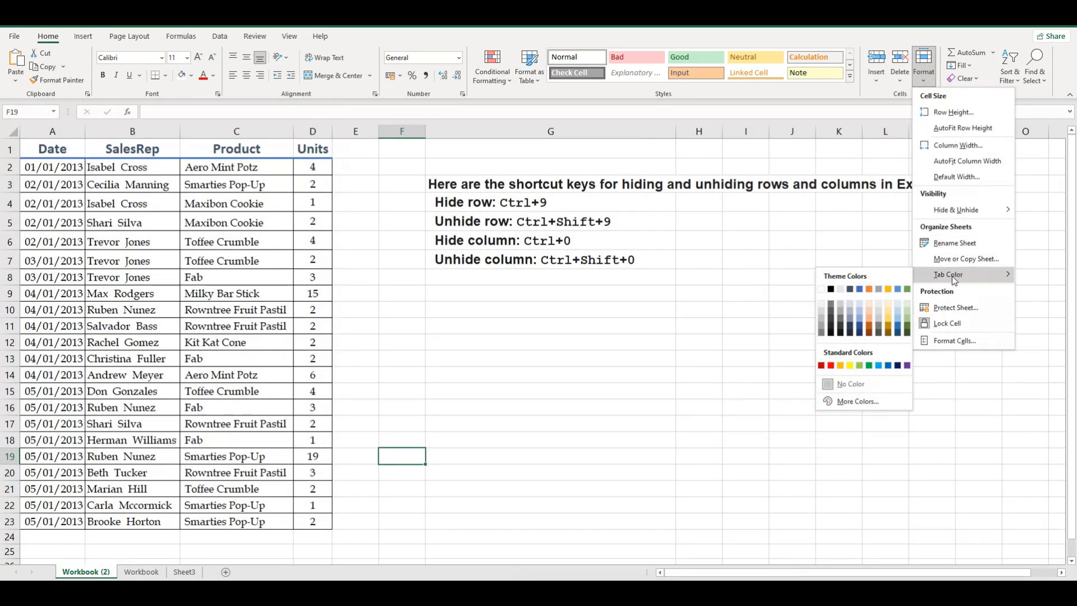
{"action": "left_click", "coordinate": [883, 299]}
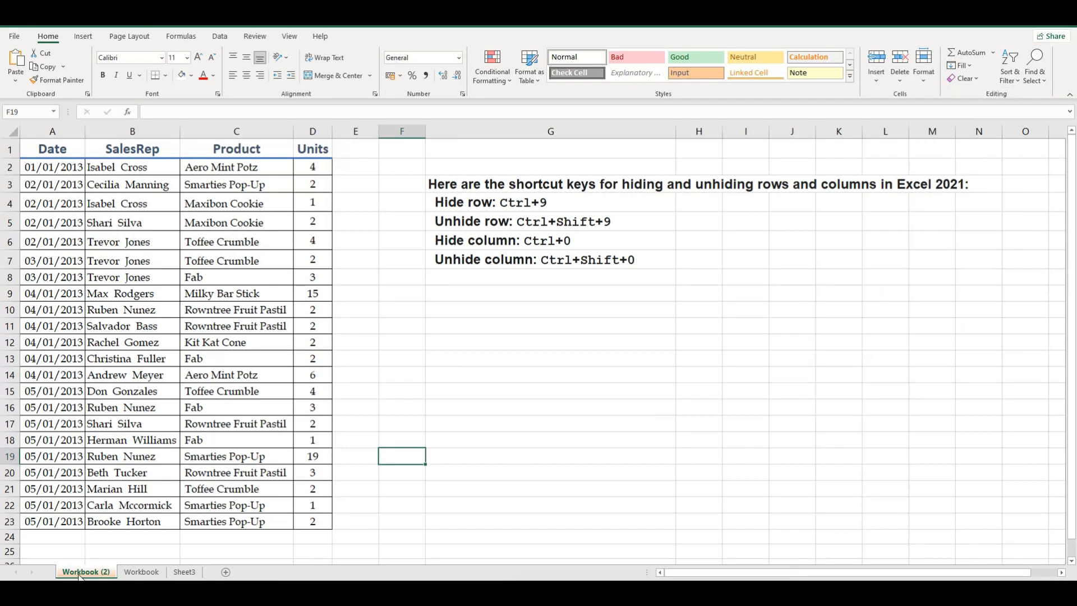
- Protect the Workbook (2) sheet, additionally allowing users to insert rows, and enter and confirm the unprotect password
{"action": "left_click", "coordinate": [924, 64]}
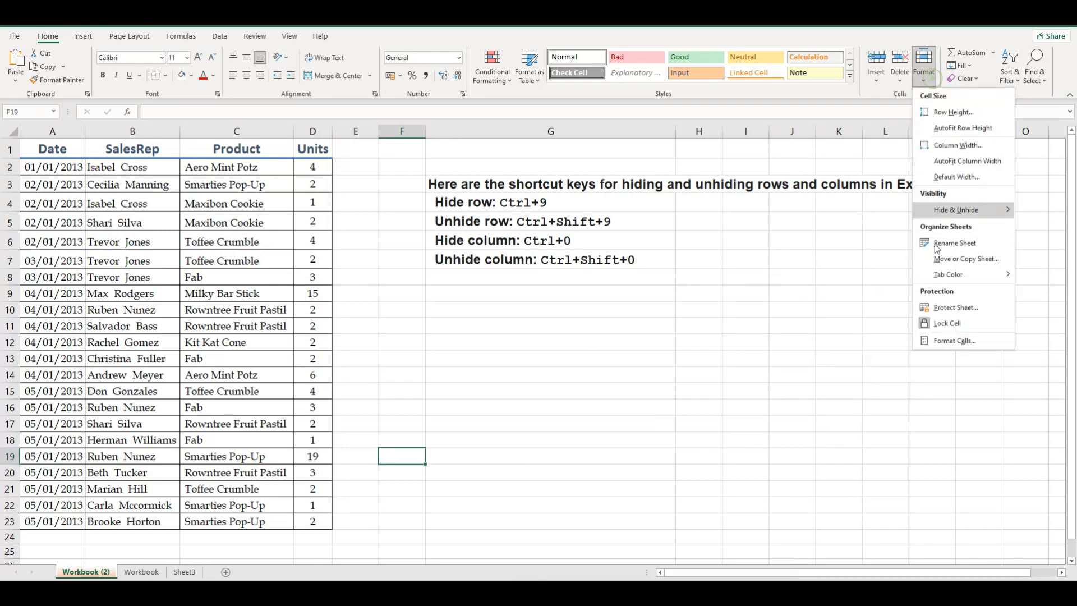
{"action": "left_click", "coordinate": [965, 307]}
{"action": "left_click_drag", "start_coordinate": [552, 215], "coordinate": [504, 265]}
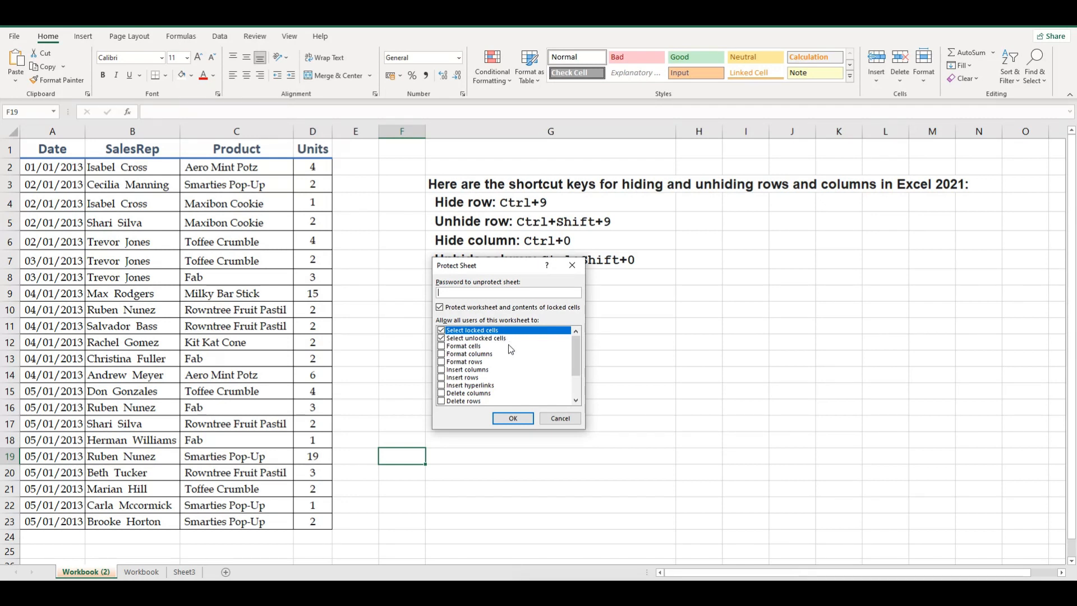
{"action": "left_click", "coordinate": [441, 378]}
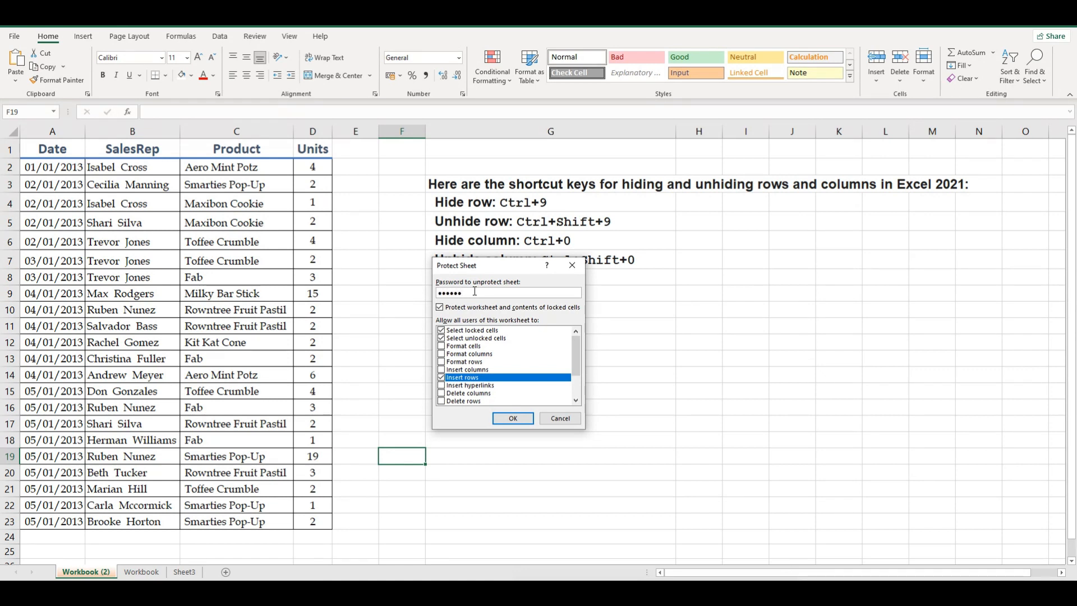
{"action": "left_click", "coordinate": [513, 420]}
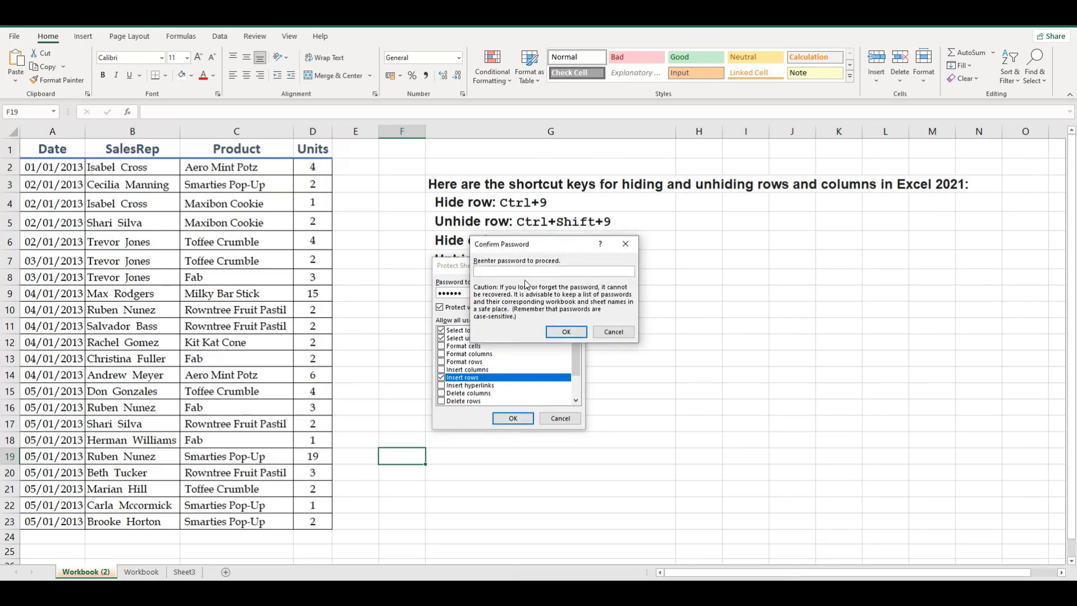
{"action": "left_click", "coordinate": [525, 271]}
{"action": "left_click", "coordinate": [565, 332]}
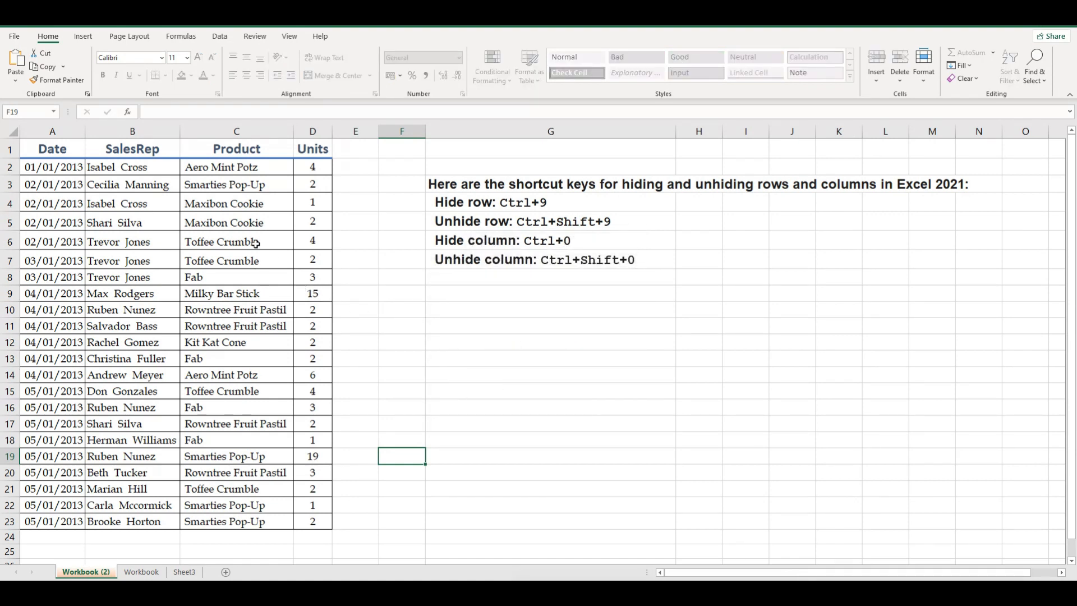
- Check which commands the protected sheet still allows for column B, row 4 and the Workbook (2) sheet tab
{"action": "left_click", "coordinate": [233, 200]}
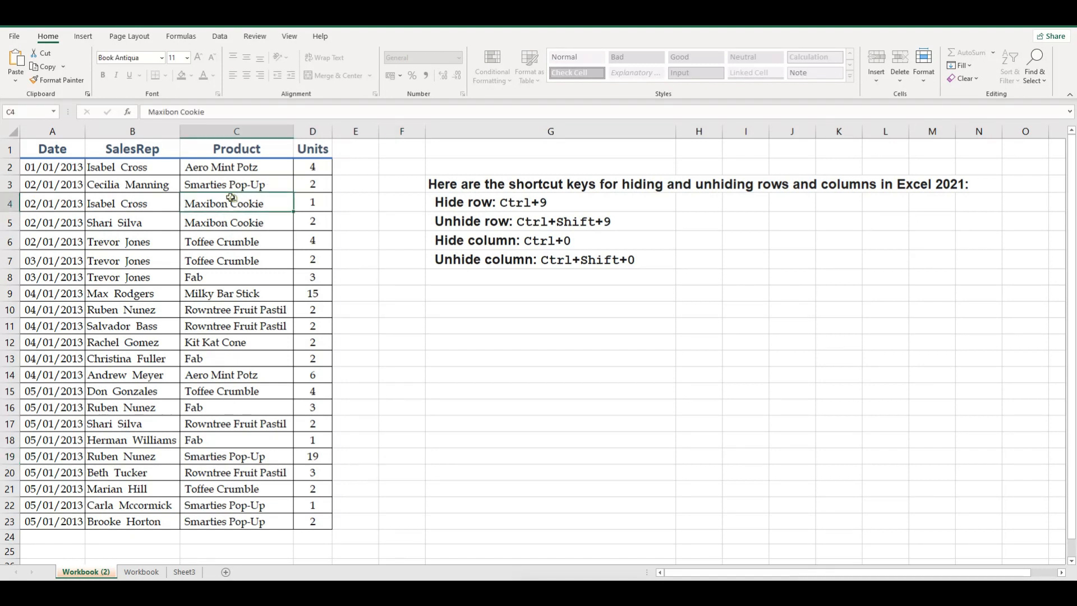
{"action": "right_click", "coordinate": [119, 128]}
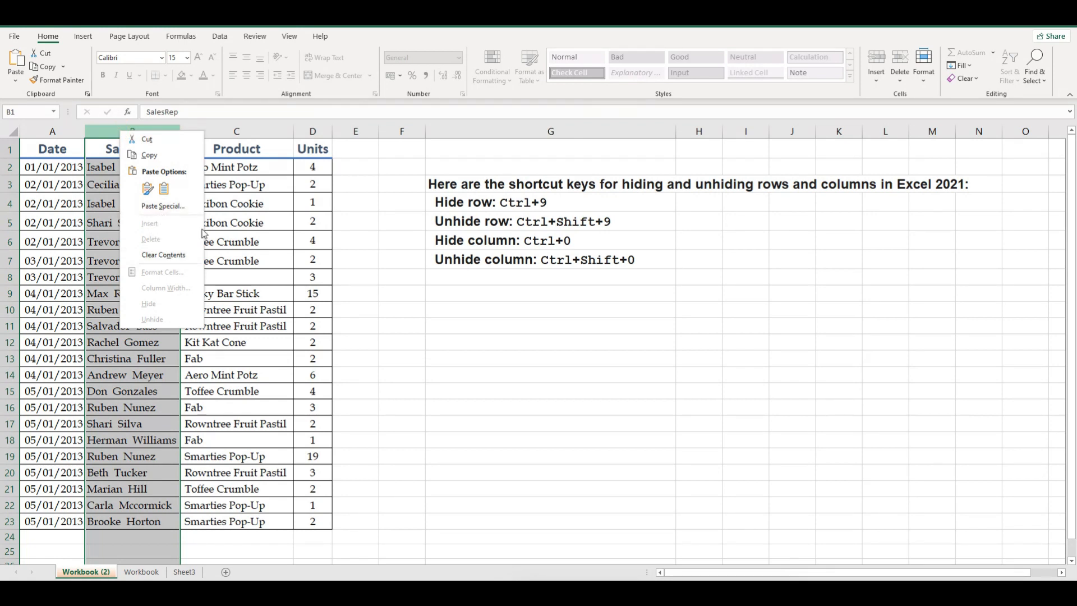
{"action": "key", "text": "Escape"}
{"action": "left_click", "coordinate": [6, 201]}
{"action": "right_click", "coordinate": [7, 202]}
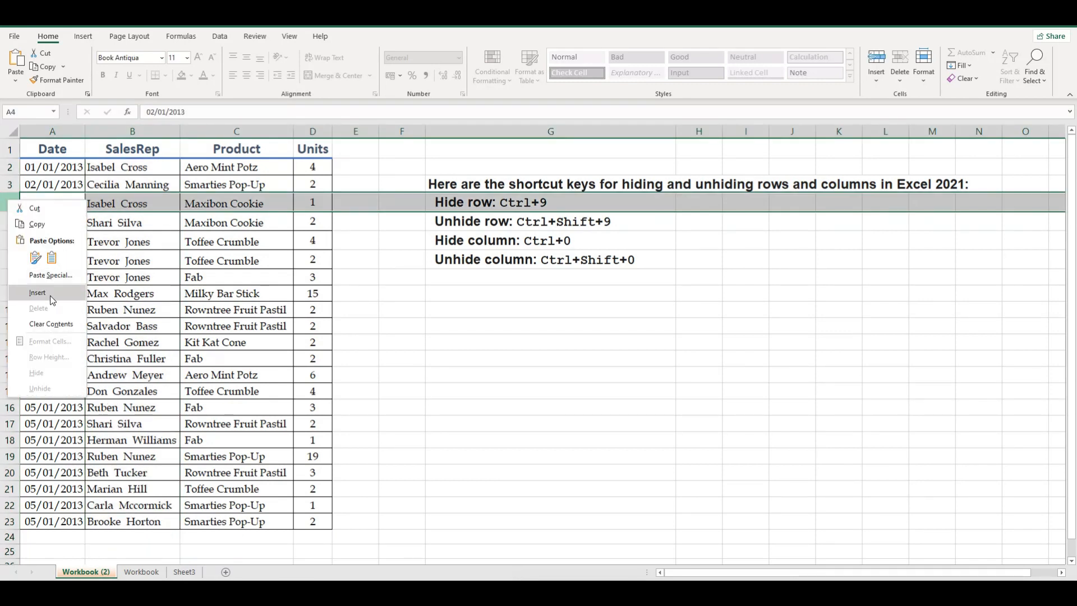
{"action": "key", "text": "Escape"}
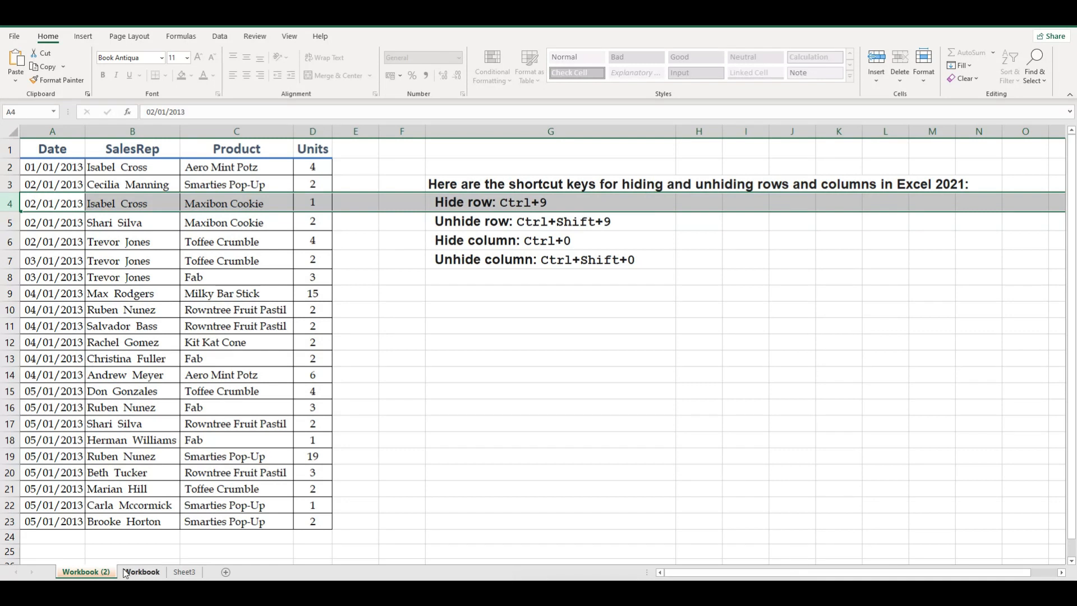
{"action": "right_click", "coordinate": [86, 573]}
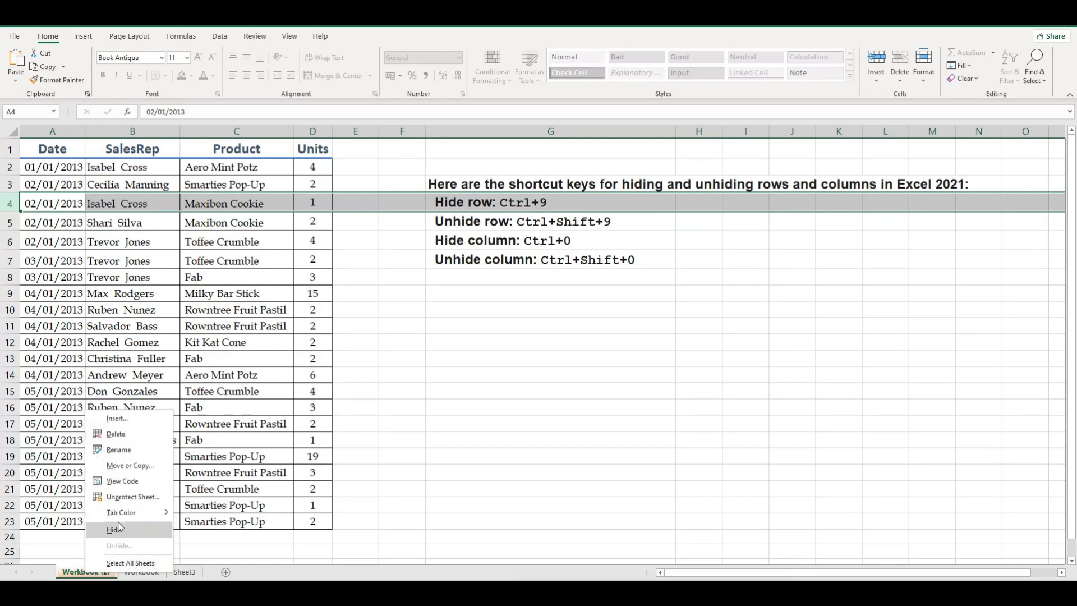
{"action": "key", "text": "Escape"}
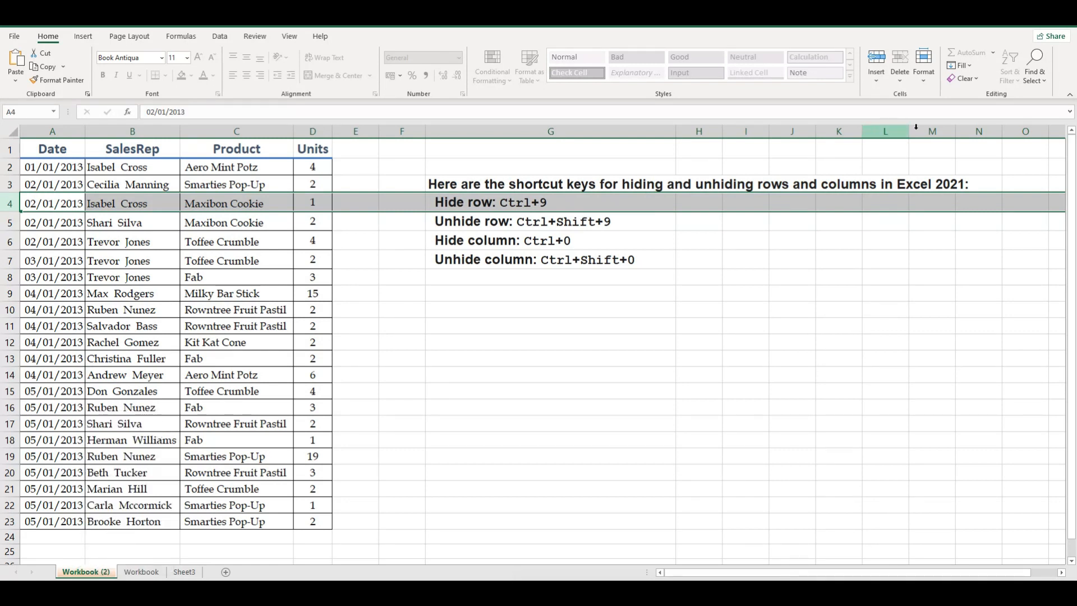
- Unprotect the Workbook (2) sheet by entering the sheet password
{"action": "left_click", "coordinate": [923, 78]}
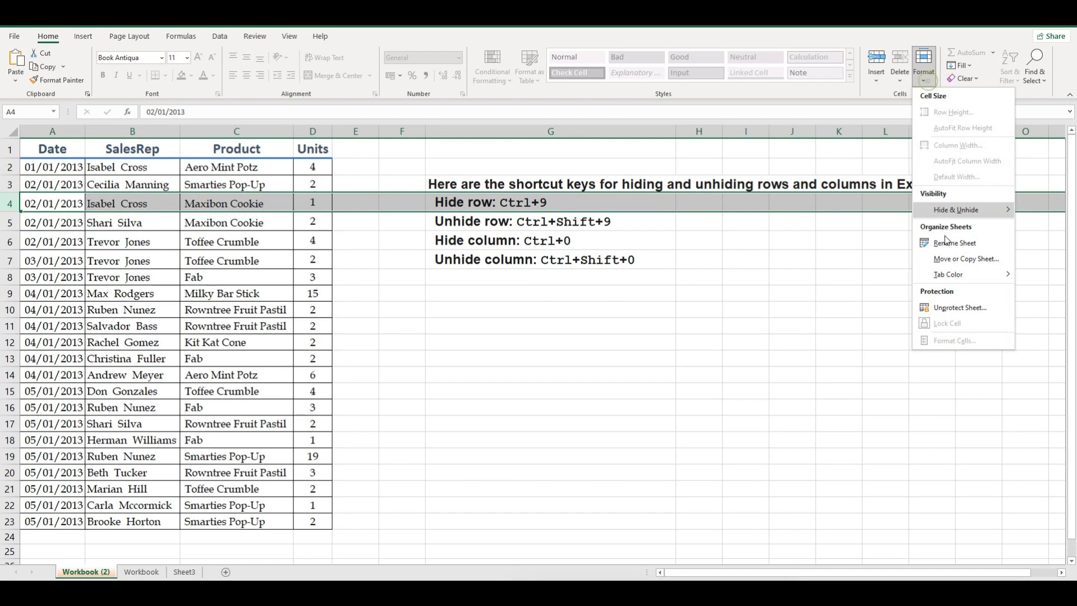
{"action": "left_click", "coordinate": [956, 307]}
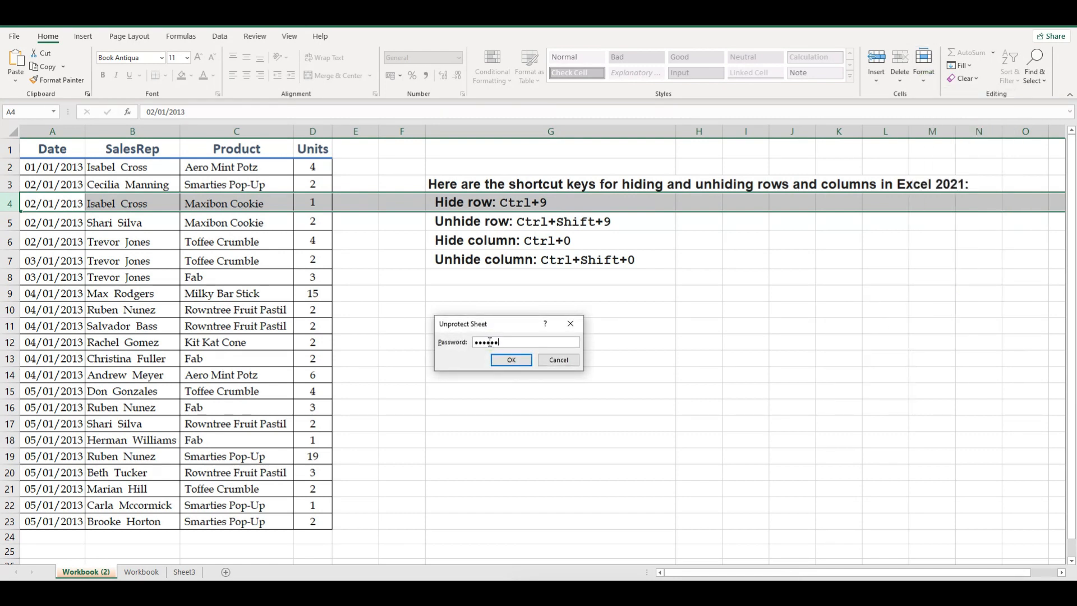
{"action": "left_click", "coordinate": [494, 359]}
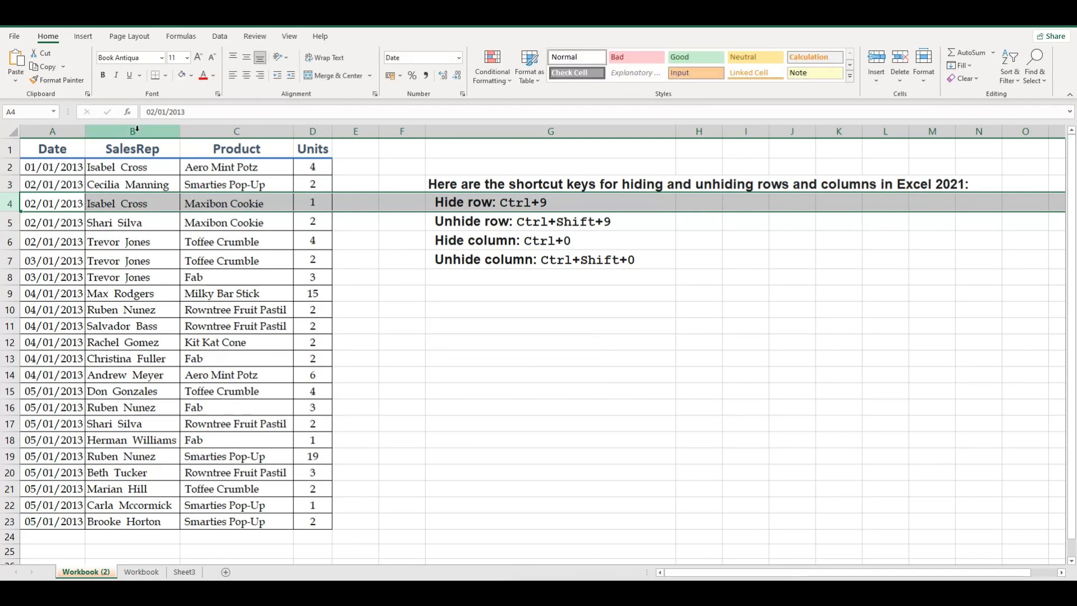